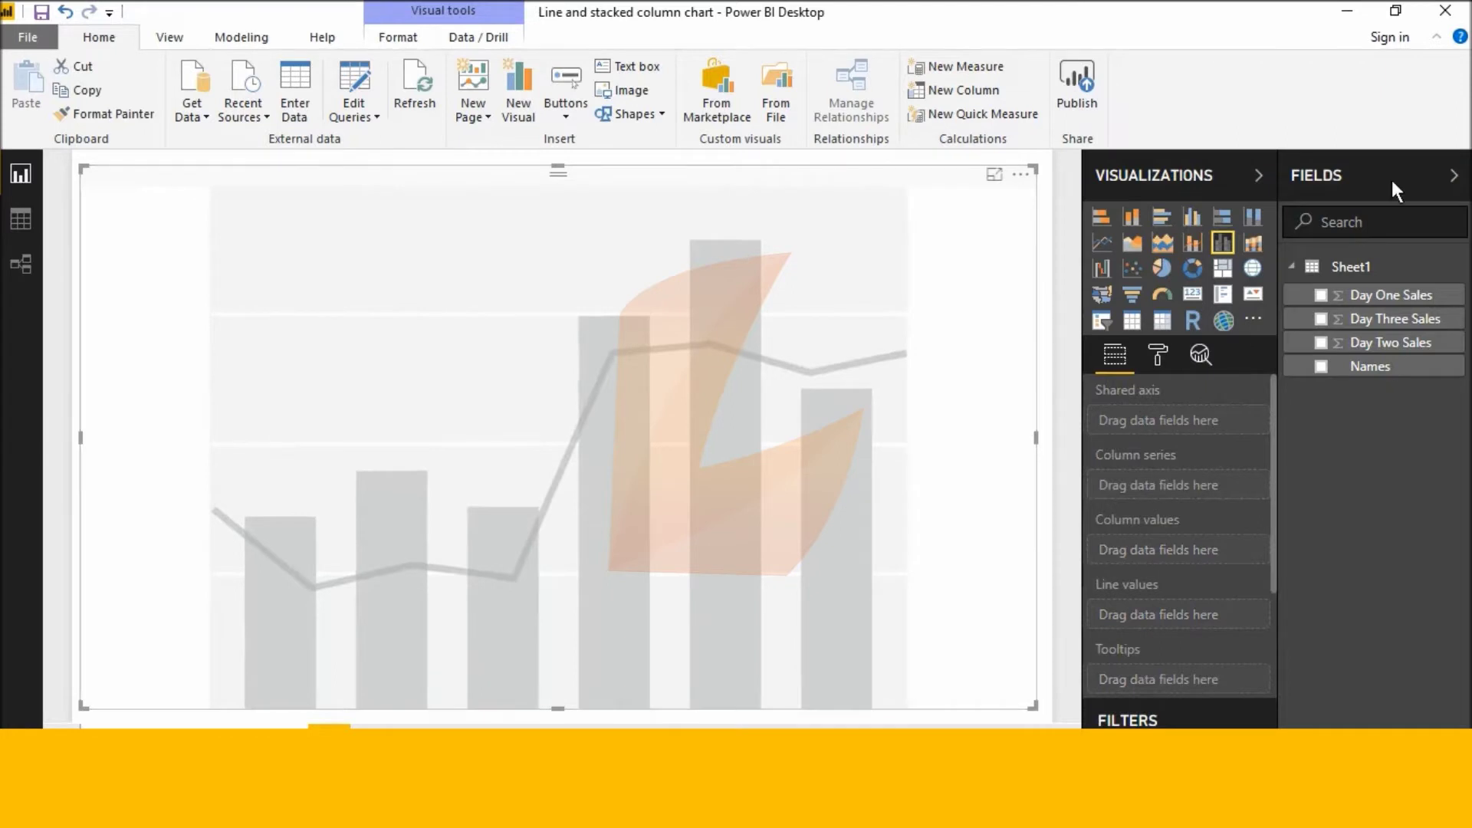
# Chart Day One Sales and Day Two Sales as columns and Day Three Sales as the line, with Names on the shared axis
pyautogui.click(1319, 367)
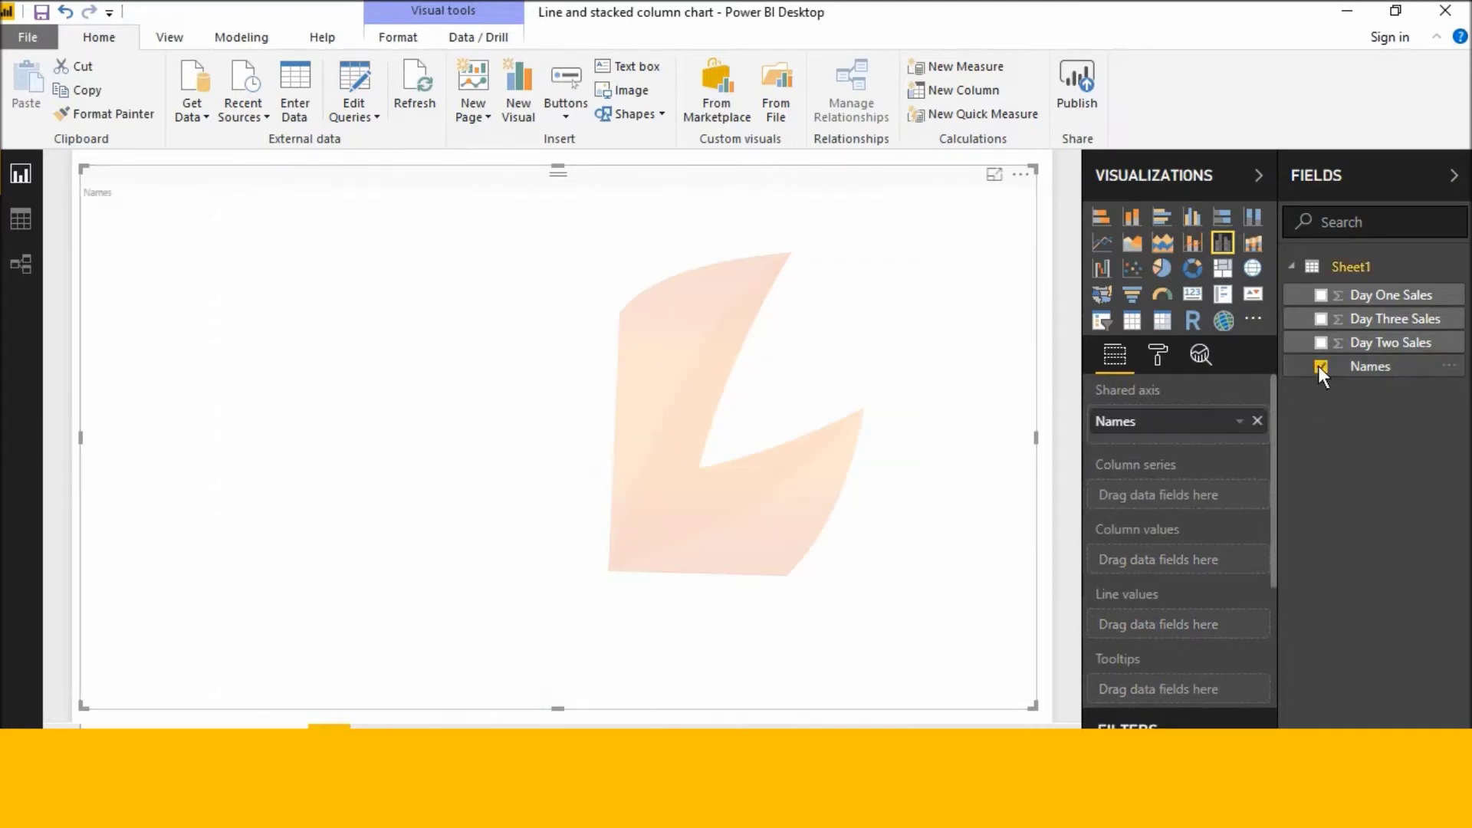
pyautogui.click(1319, 295)
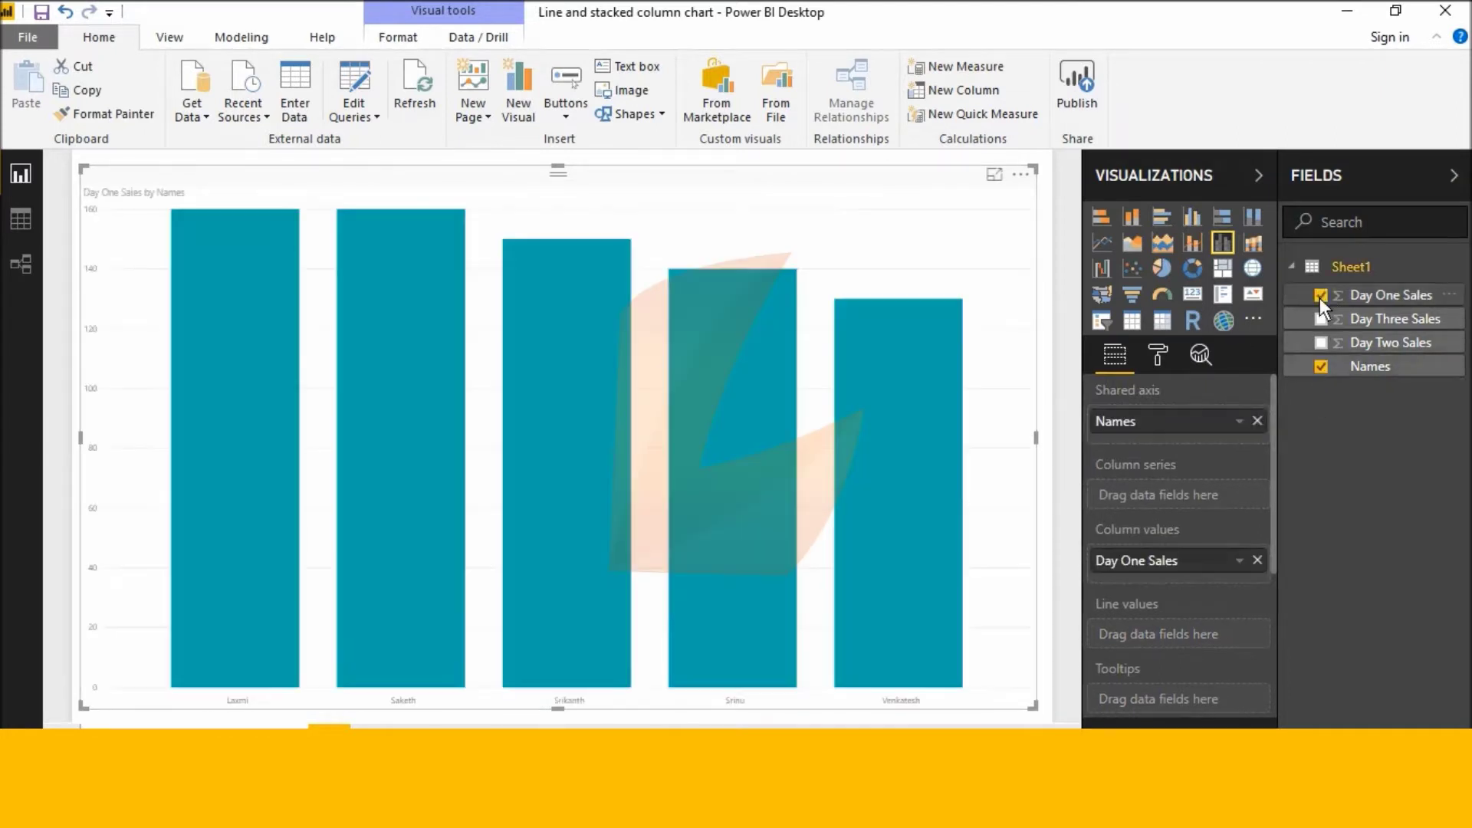
pyautogui.click(1320, 343)
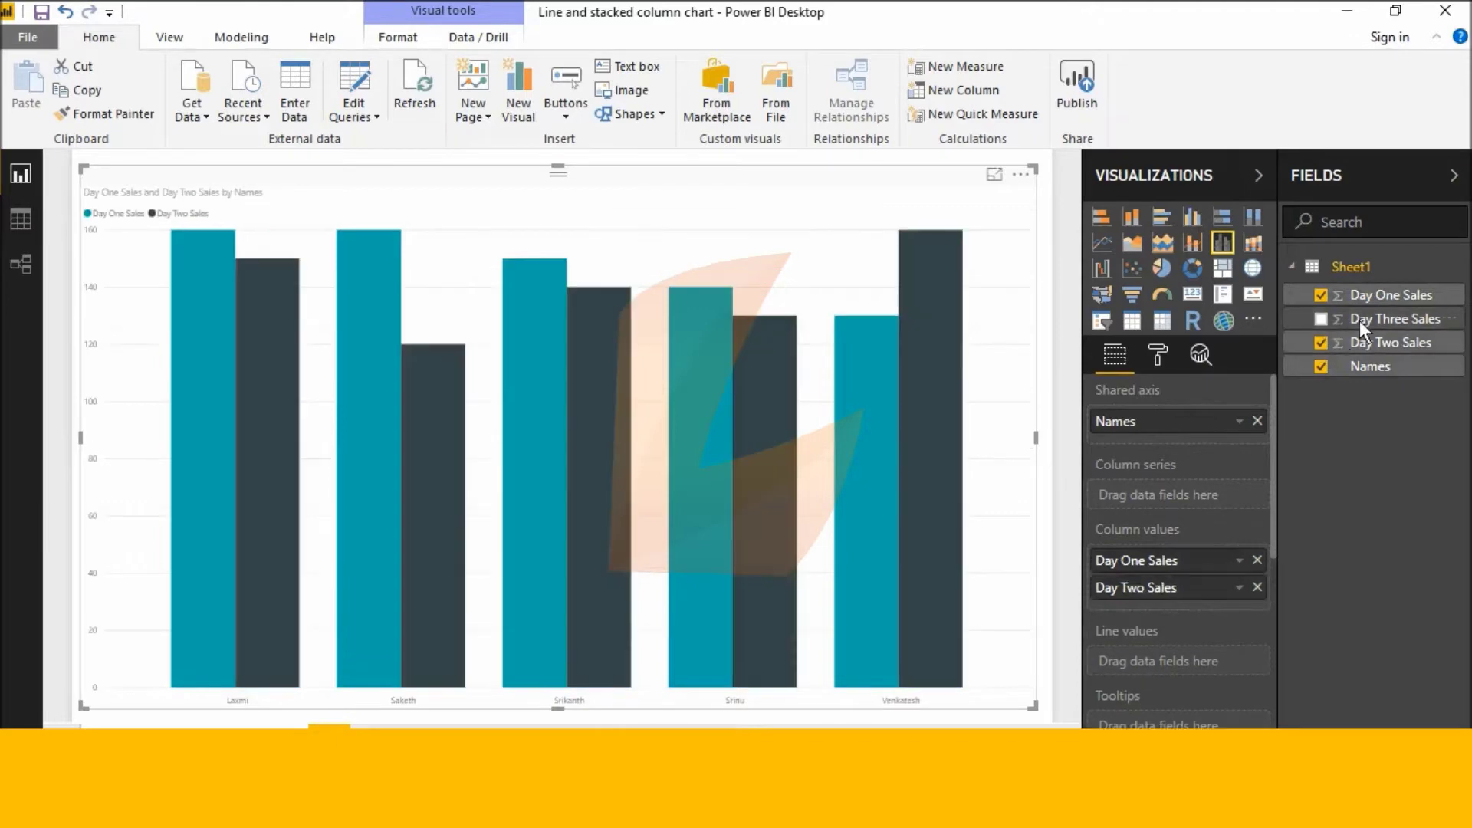
pyautogui.moveTo(1362, 321)
pyautogui.mouseDown()
pyautogui.moveTo(1167, 518)
pyautogui.moveTo(1150, 685)
pyautogui.moveTo(1162, 664)
pyautogui.mouseUp()
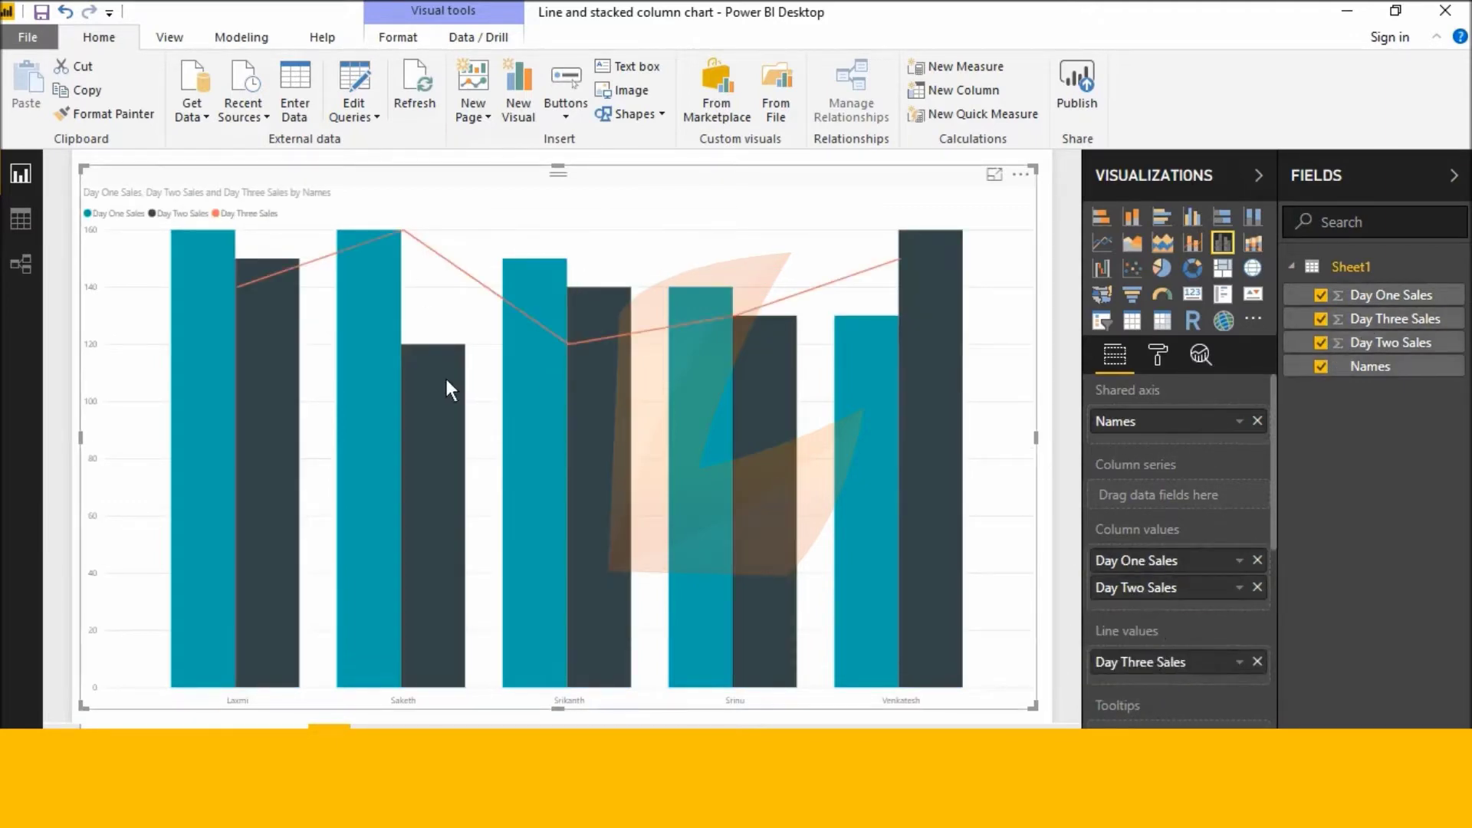
pyautogui.scroll(-1, 1124, 543)
pyautogui.scroll(1, 1125, 541)
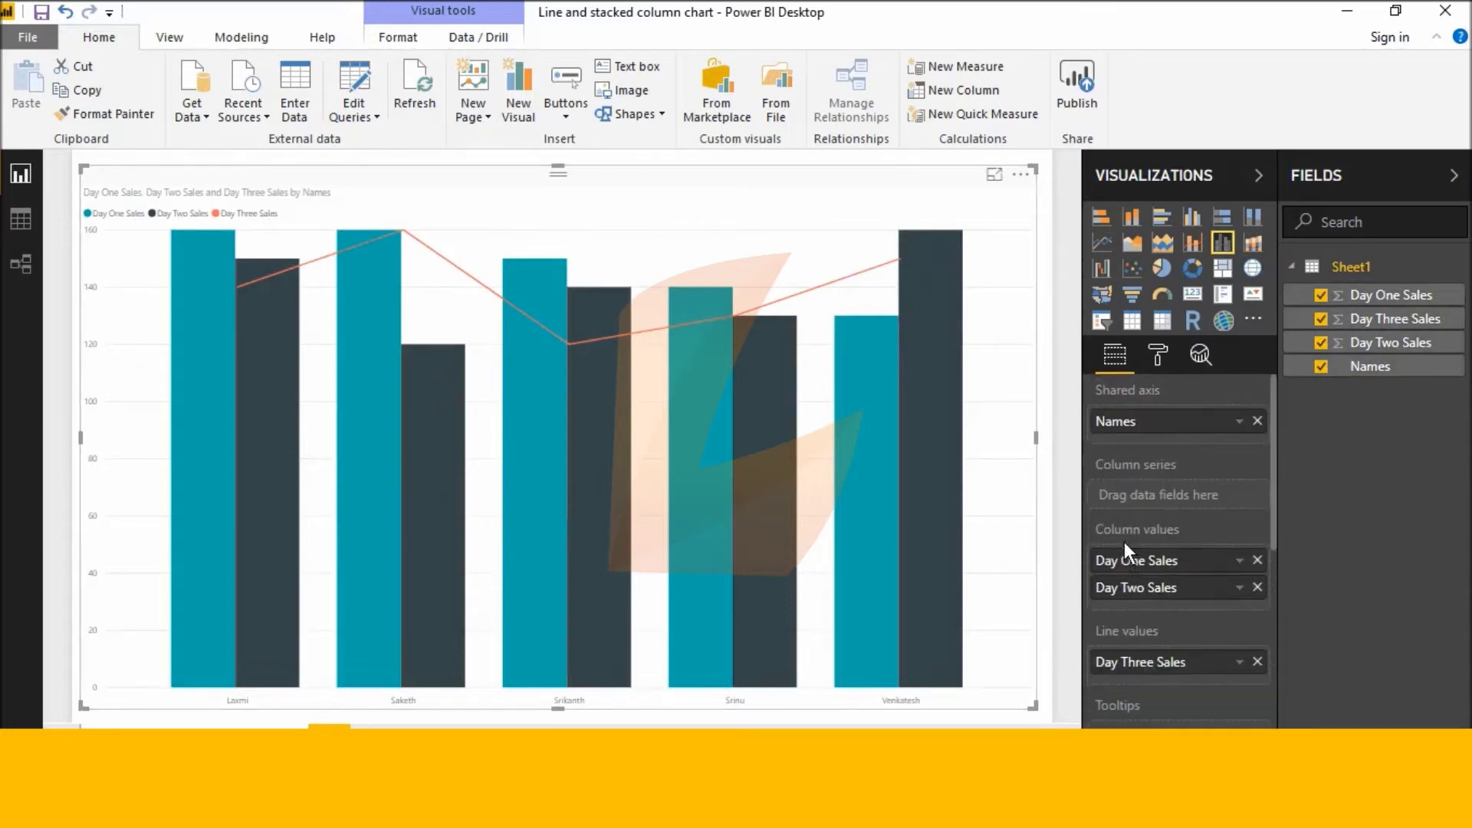
# Set the chart legend's text size to 18
pyautogui.click(1157, 357)
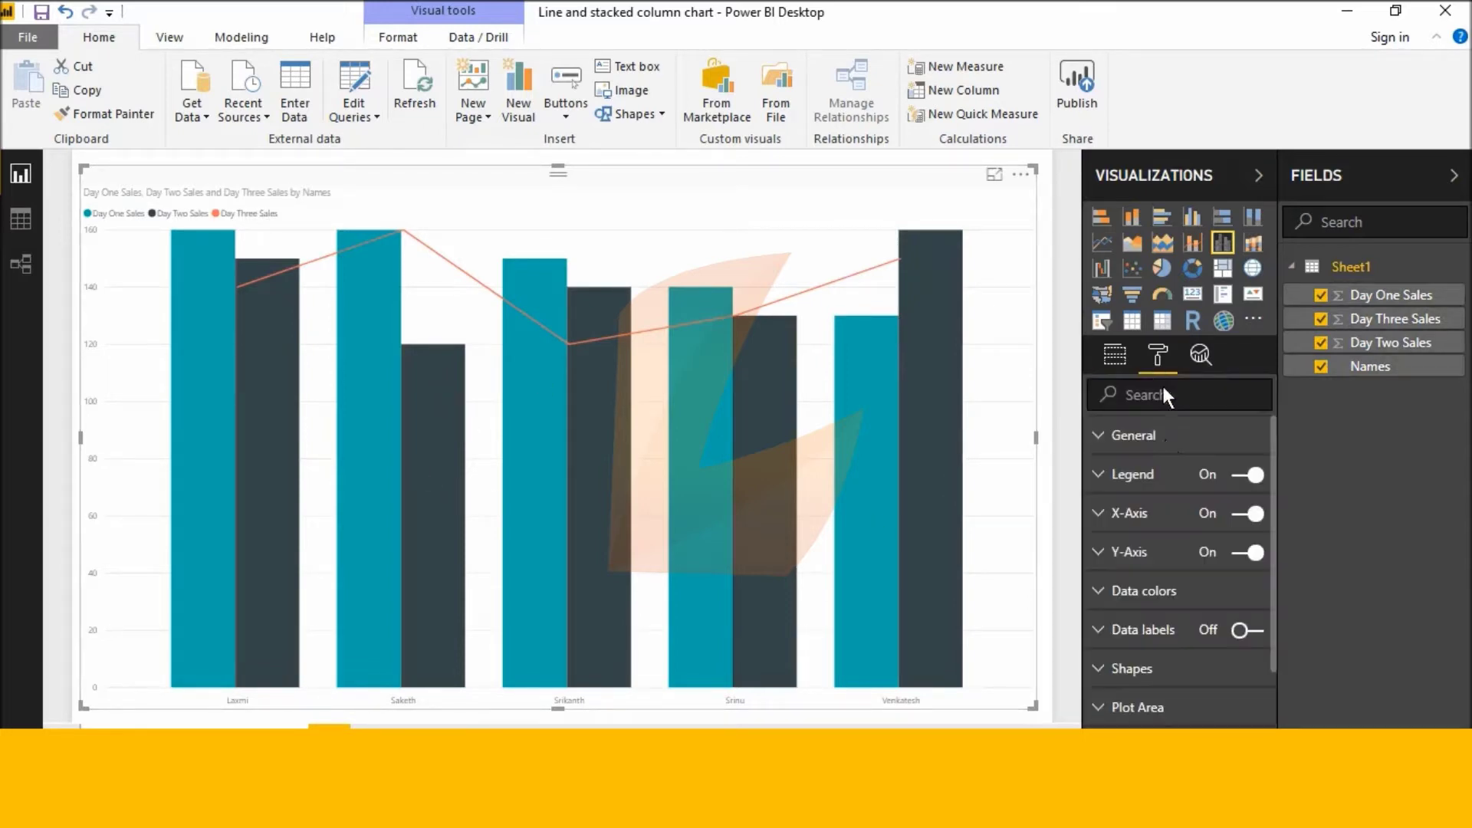
pyautogui.click(1098, 478)
pyautogui.scroll(-2, 1216, 509)
pyautogui.click(1247, 595)
pyautogui.click(1247, 595)
pyautogui.click(1247, 594)
pyautogui.click(1248, 593)
pyautogui.click(1249, 595)
pyautogui.click(1249, 594)
pyautogui.click(1249, 594)
pyautogui.click(1249, 595)
pyautogui.click(1249, 595)
pyautogui.click(1250, 594)
pyautogui.click(1249, 595)
pyautogui.click(1250, 605)
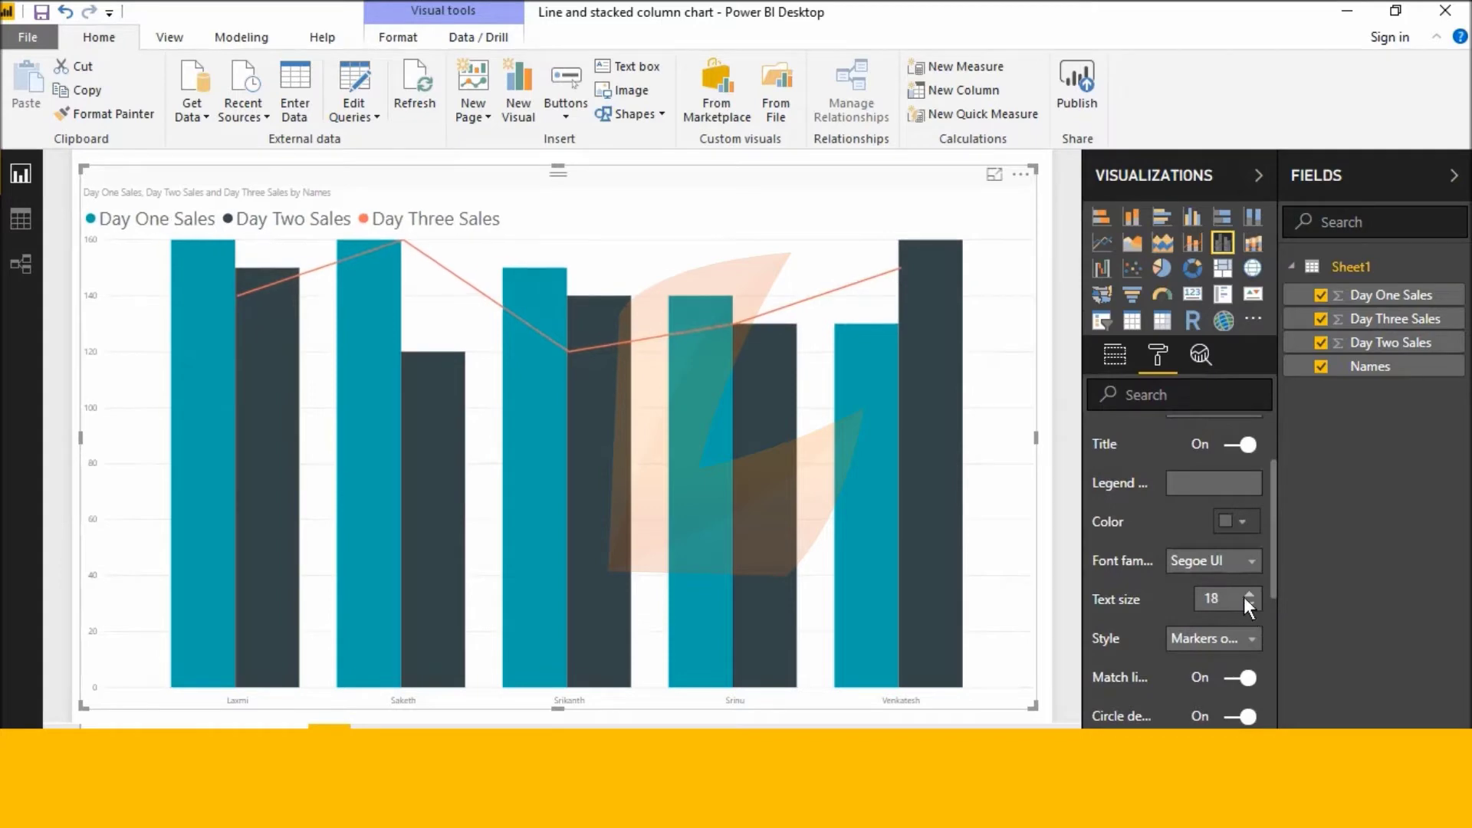
# Try switching the legend's default circle marker and line-matching options
pyautogui.scroll(-2, 1216, 548)
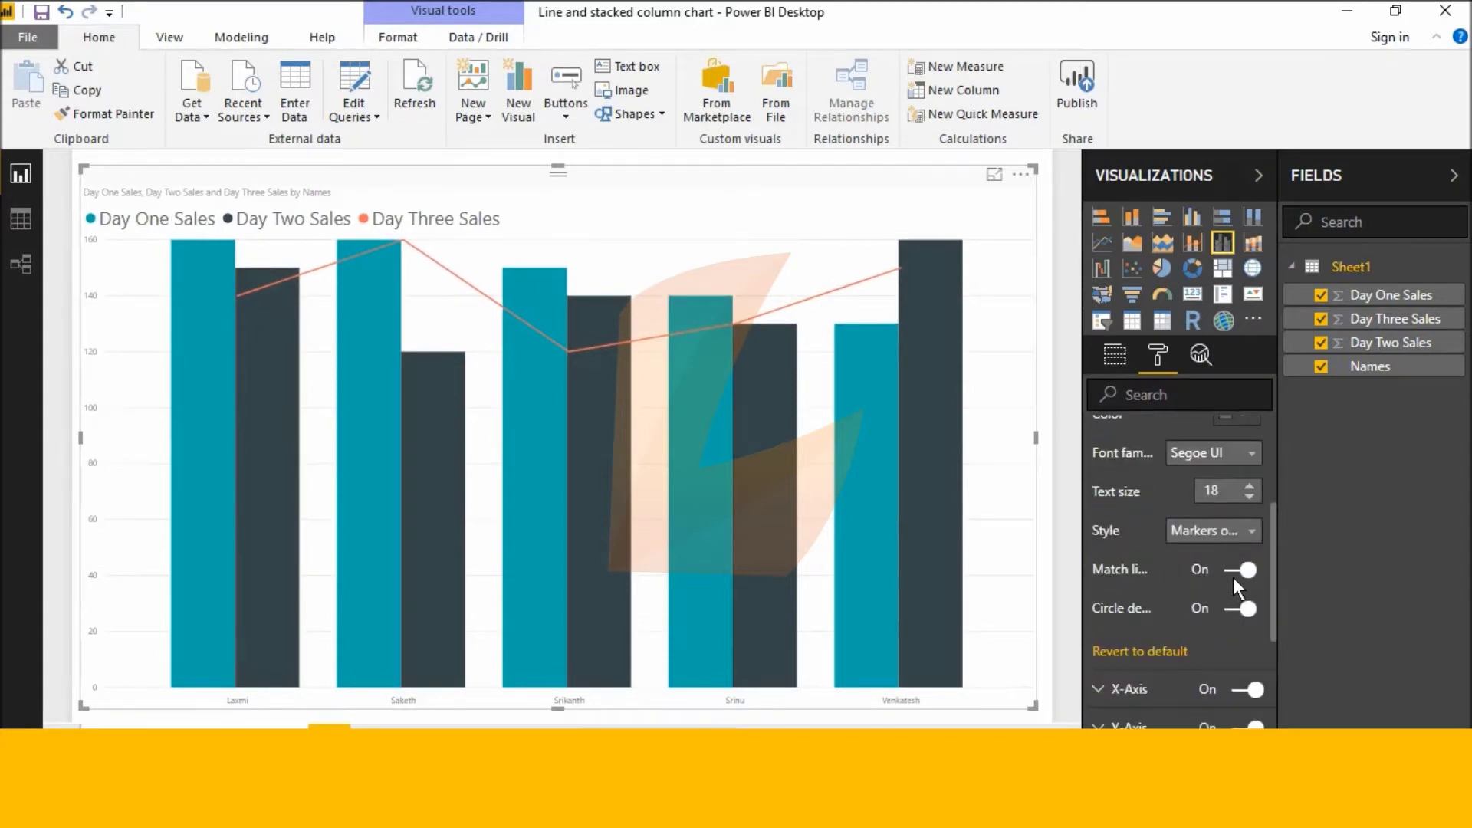
pyautogui.click(1243, 609)
pyautogui.click(1242, 608)
pyautogui.click(1241, 570)
# Enlarge the X-axis labels to text size 23
pyautogui.scroll(-2, 1243, 569)
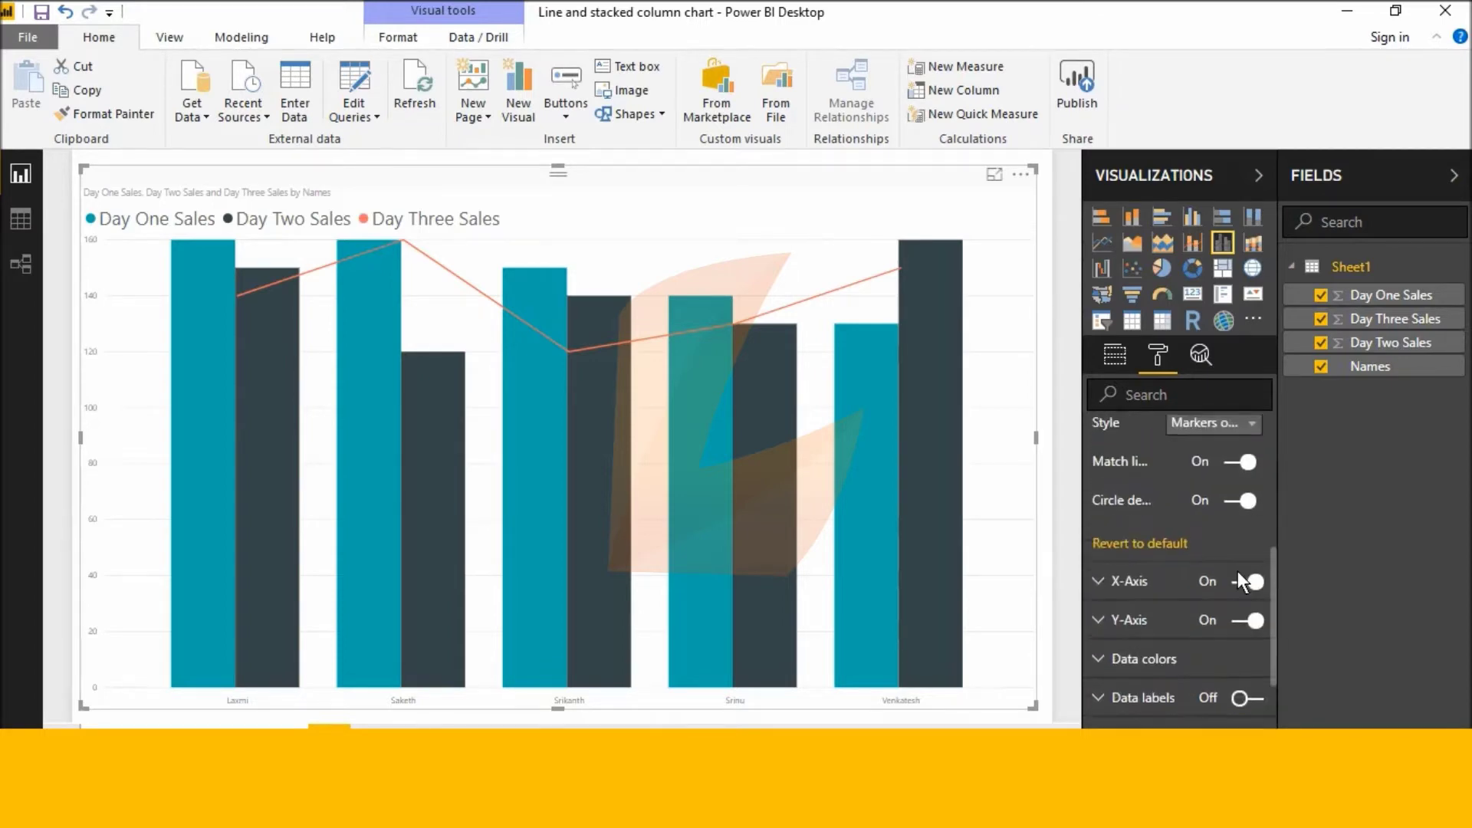
pyautogui.click(1103, 580)
pyautogui.scroll(-2, 1103, 581)
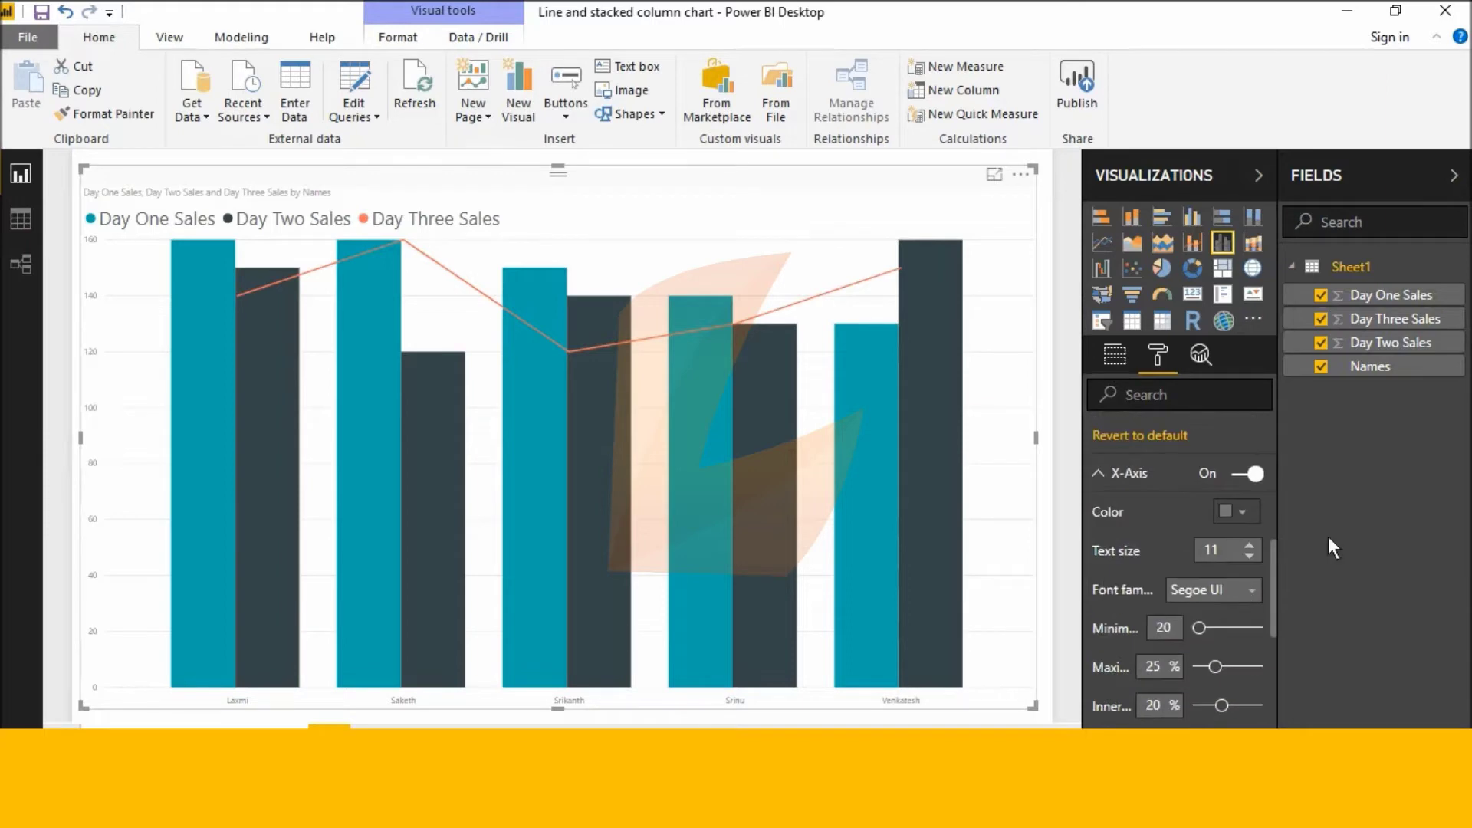
pyautogui.click(1247, 547)
pyautogui.click(1249, 546)
pyautogui.click(1249, 546)
pyautogui.click(1249, 546)
pyautogui.click(1247, 546)
pyautogui.click(1249, 546)
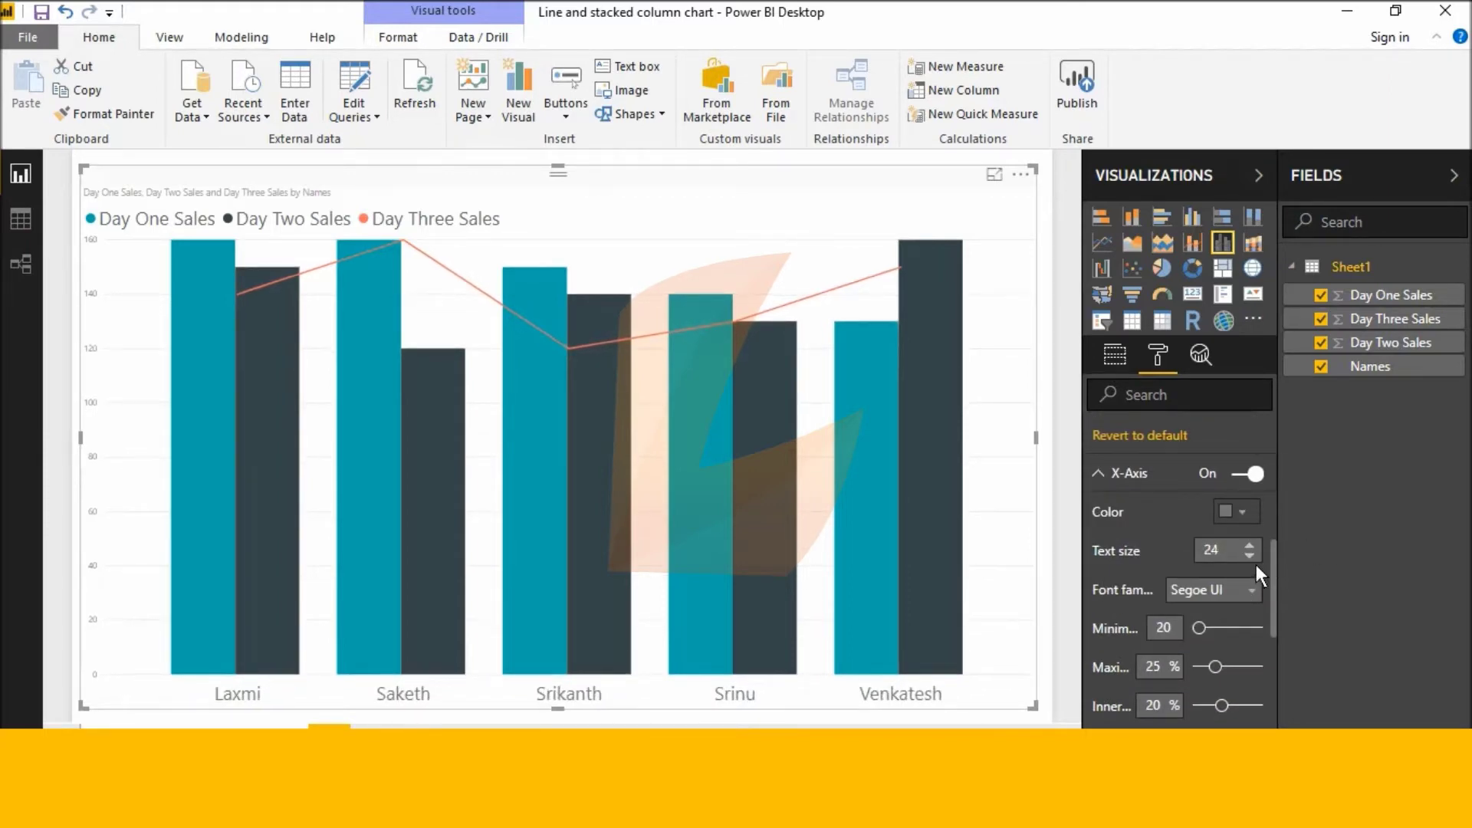
# Turn on the X-axis title and set its colour to black
pyautogui.scroll(-2, 1246, 584)
pyautogui.click(1236, 678)
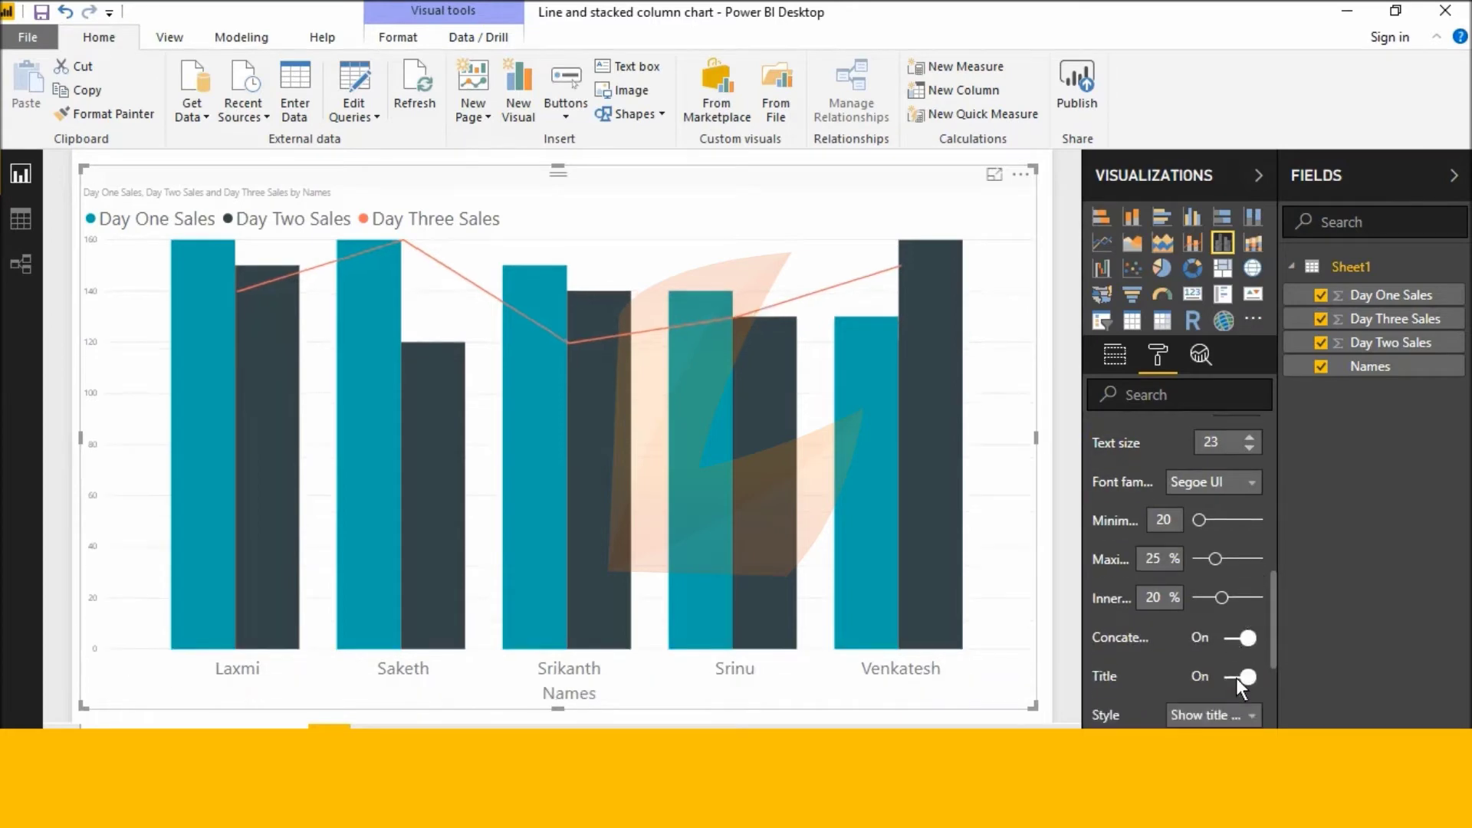
pyautogui.scroll(-2, 1227, 680)
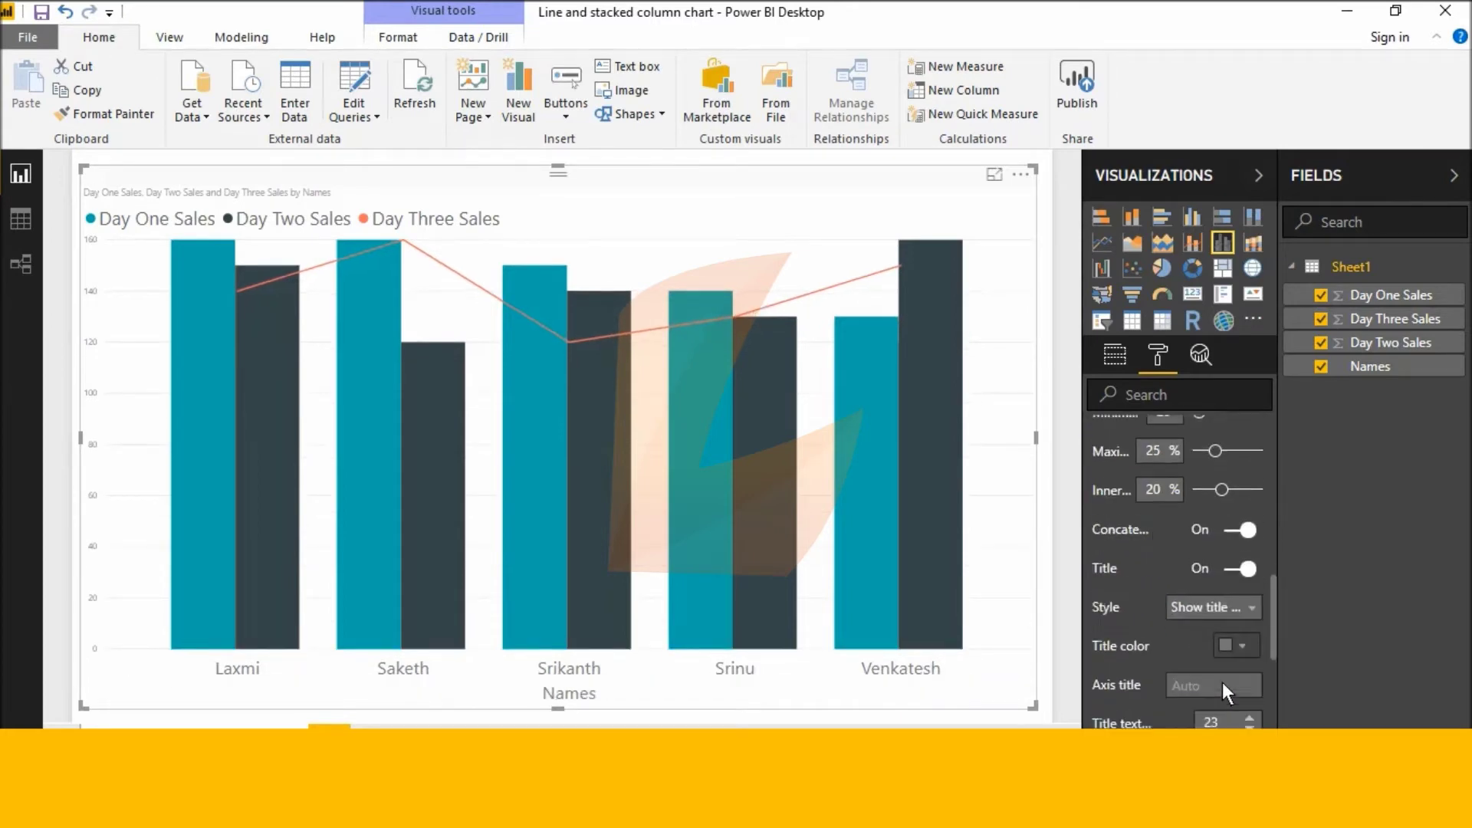
pyautogui.click(1246, 640)
pyautogui.click(1108, 631)
# Change the X-axis label colour to a dark, near-black shade from the theme colours
pyautogui.scroll(4, 1201, 631)
pyautogui.scroll(2, 1200, 632)
pyautogui.click(1240, 616)
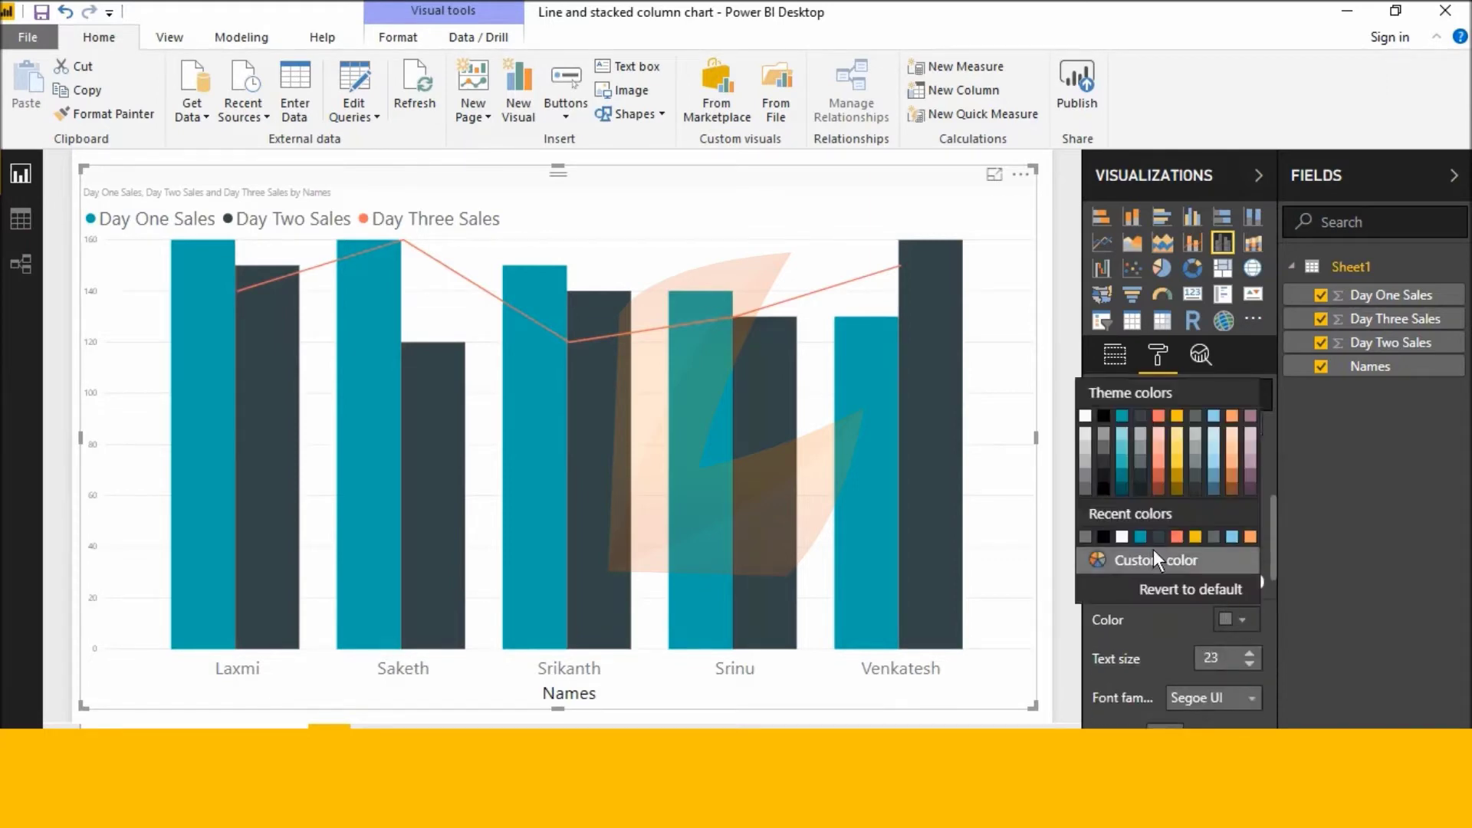
pyautogui.click(1103, 474)
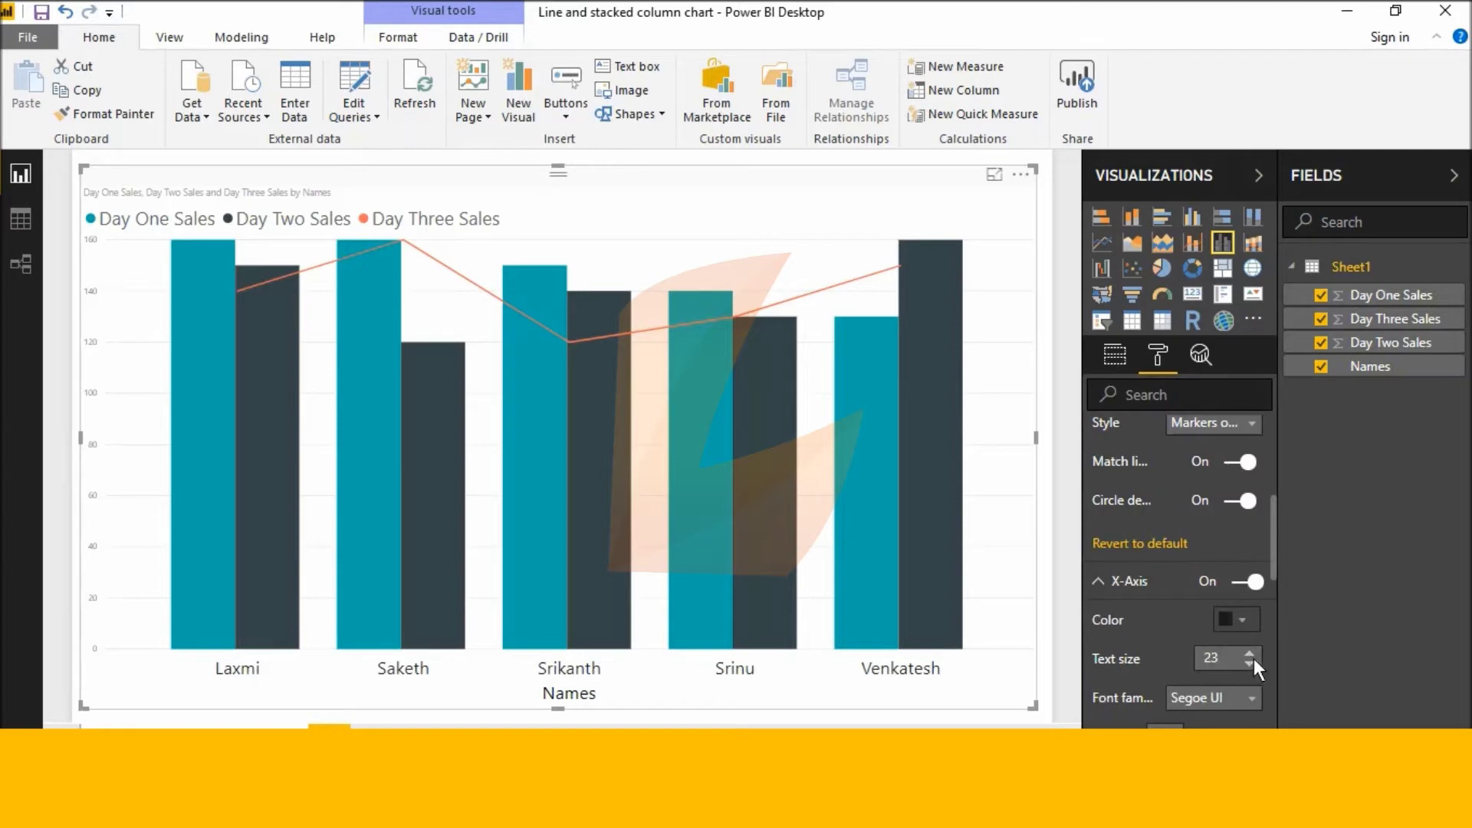
pyautogui.click(1253, 619)
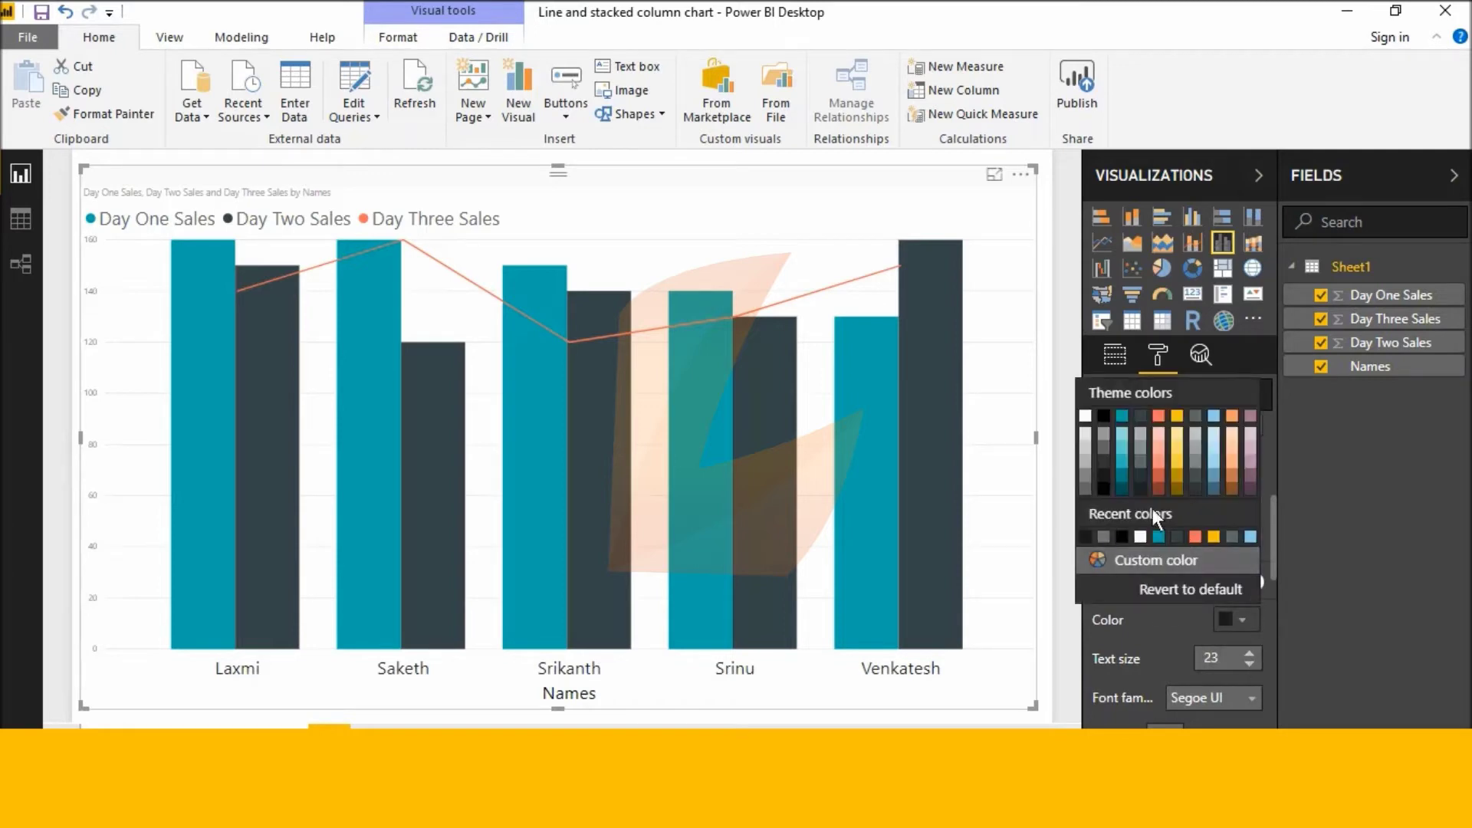
pyautogui.click(1099, 458)
# Reduce the X-axis label text size to 20
pyautogui.click(1250, 664)
pyautogui.click(1251, 664)
pyautogui.click(1251, 663)
# Set the Y-axis label text size to 19
pyautogui.scroll(-2, 1225, 621)
pyautogui.scroll(-8, 1225, 622)
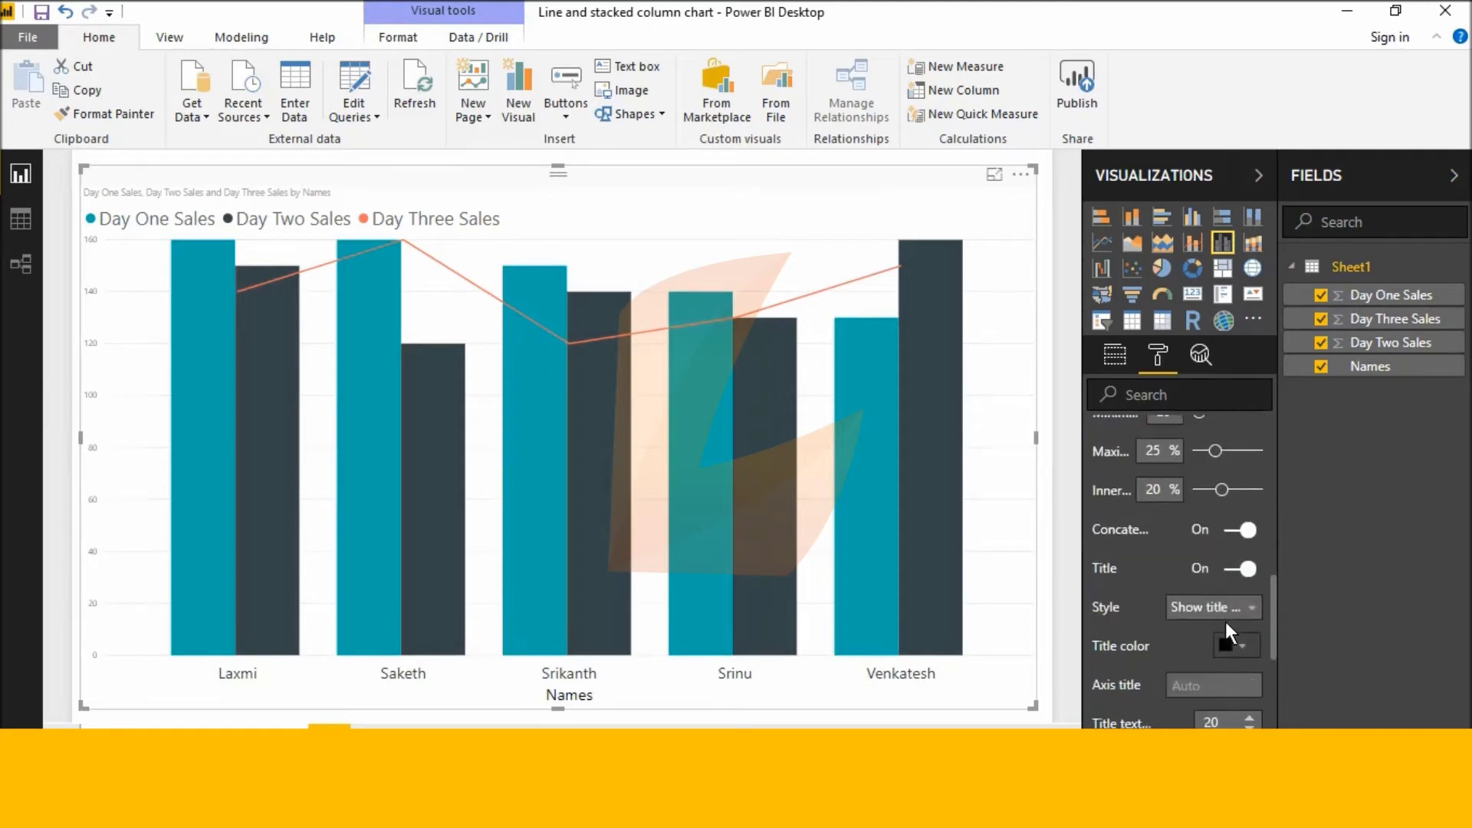
pyautogui.click(1099, 522)
pyautogui.scroll(-4, 1198, 613)
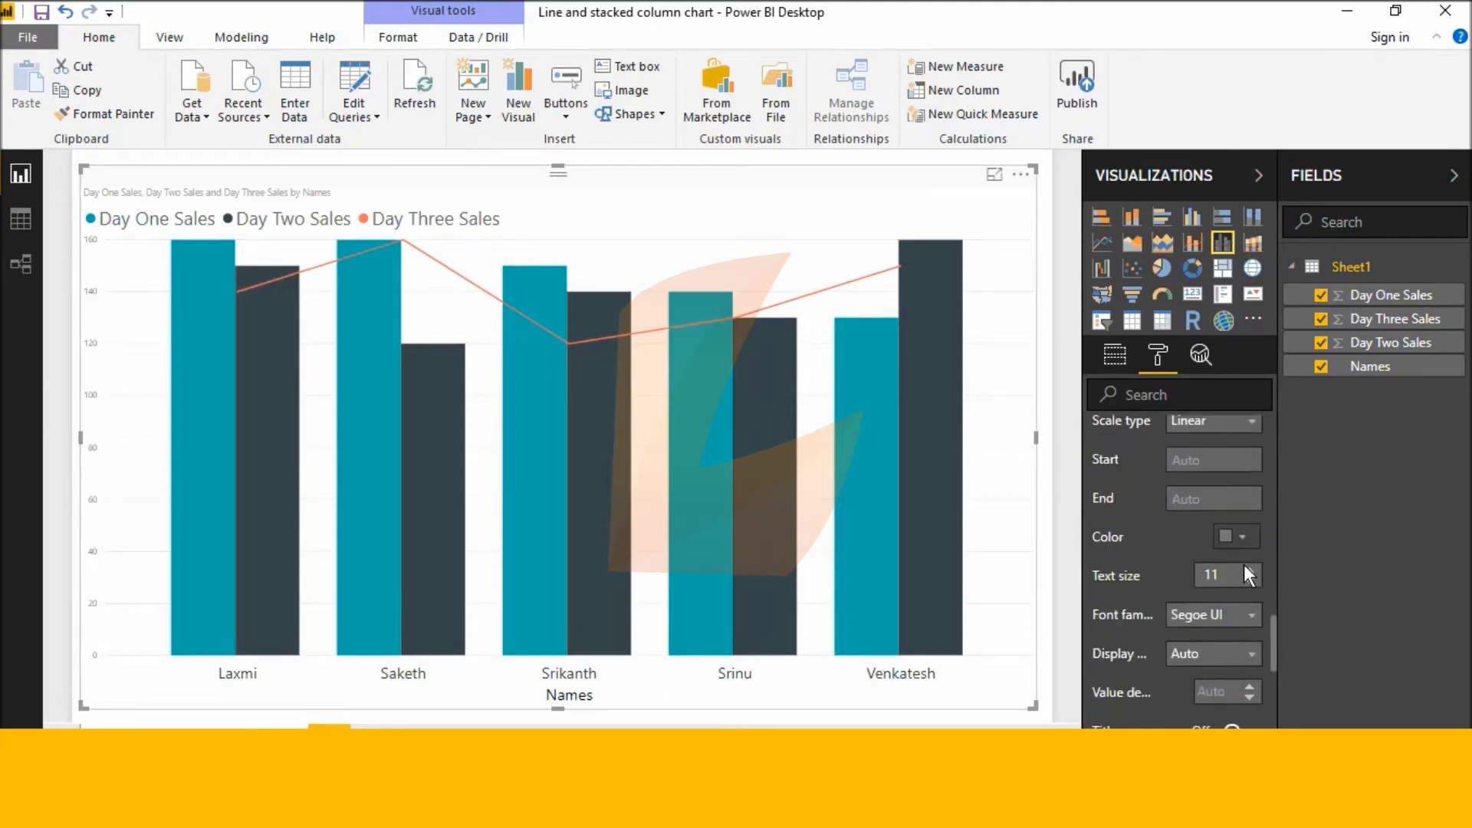
pyautogui.click(1245, 566)
pyautogui.click(1245, 567)
pyautogui.click(1244, 566)
pyautogui.click(1244, 566)
pyautogui.click(1245, 566)
pyautogui.click(1245, 567)
pyautogui.click(1245, 567)
pyautogui.click(1245, 567)
pyautogui.click(1252, 572)
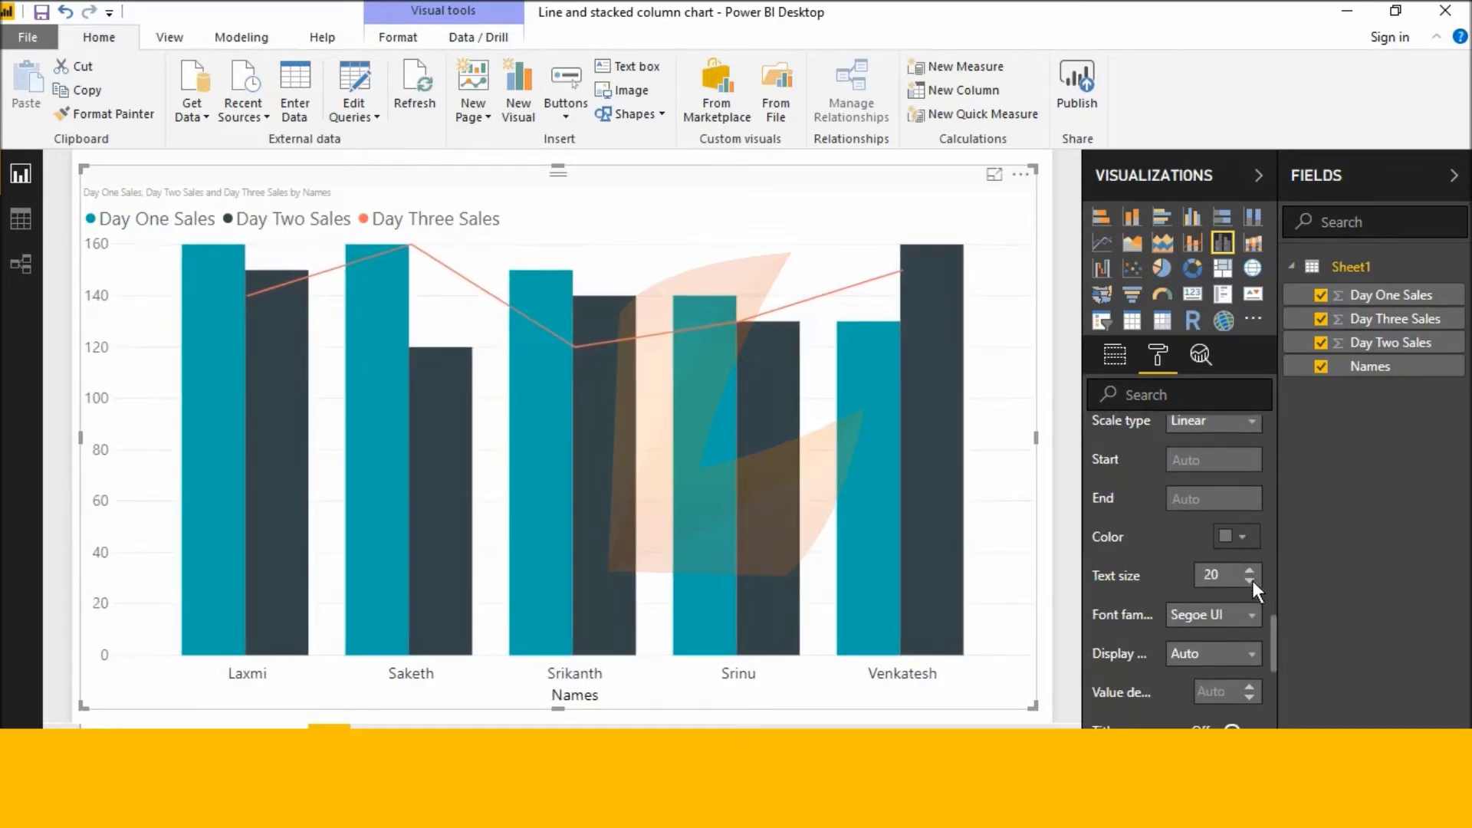
pyautogui.click(1247, 581)
# Give the Y-axis gridlines a stroke width of 3 and a dashed line style
pyautogui.scroll(-5, 1246, 576)
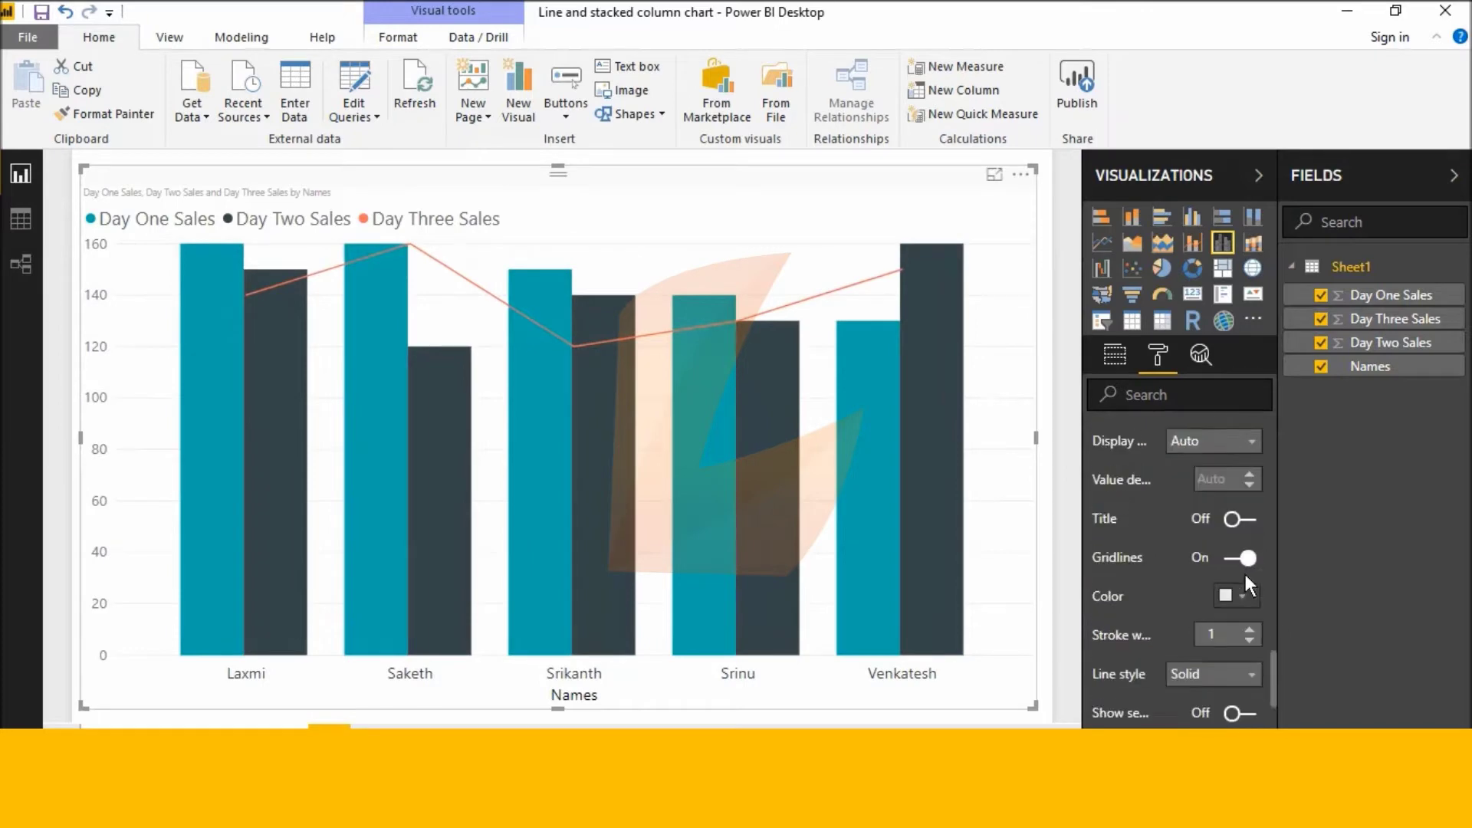
pyautogui.scroll(-3, 1240, 579)
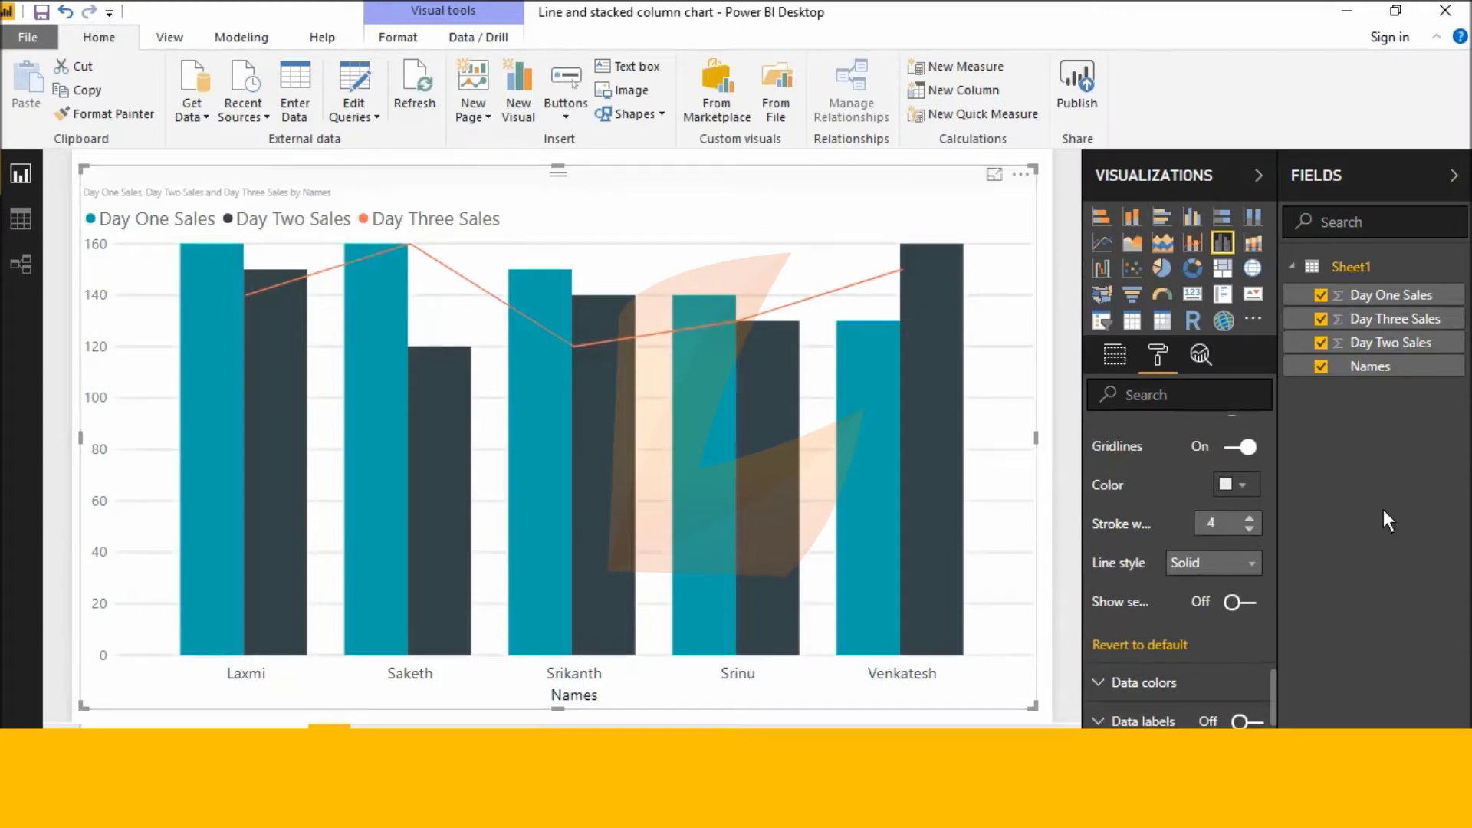
pyautogui.click(1251, 528)
pyautogui.click(1250, 528)
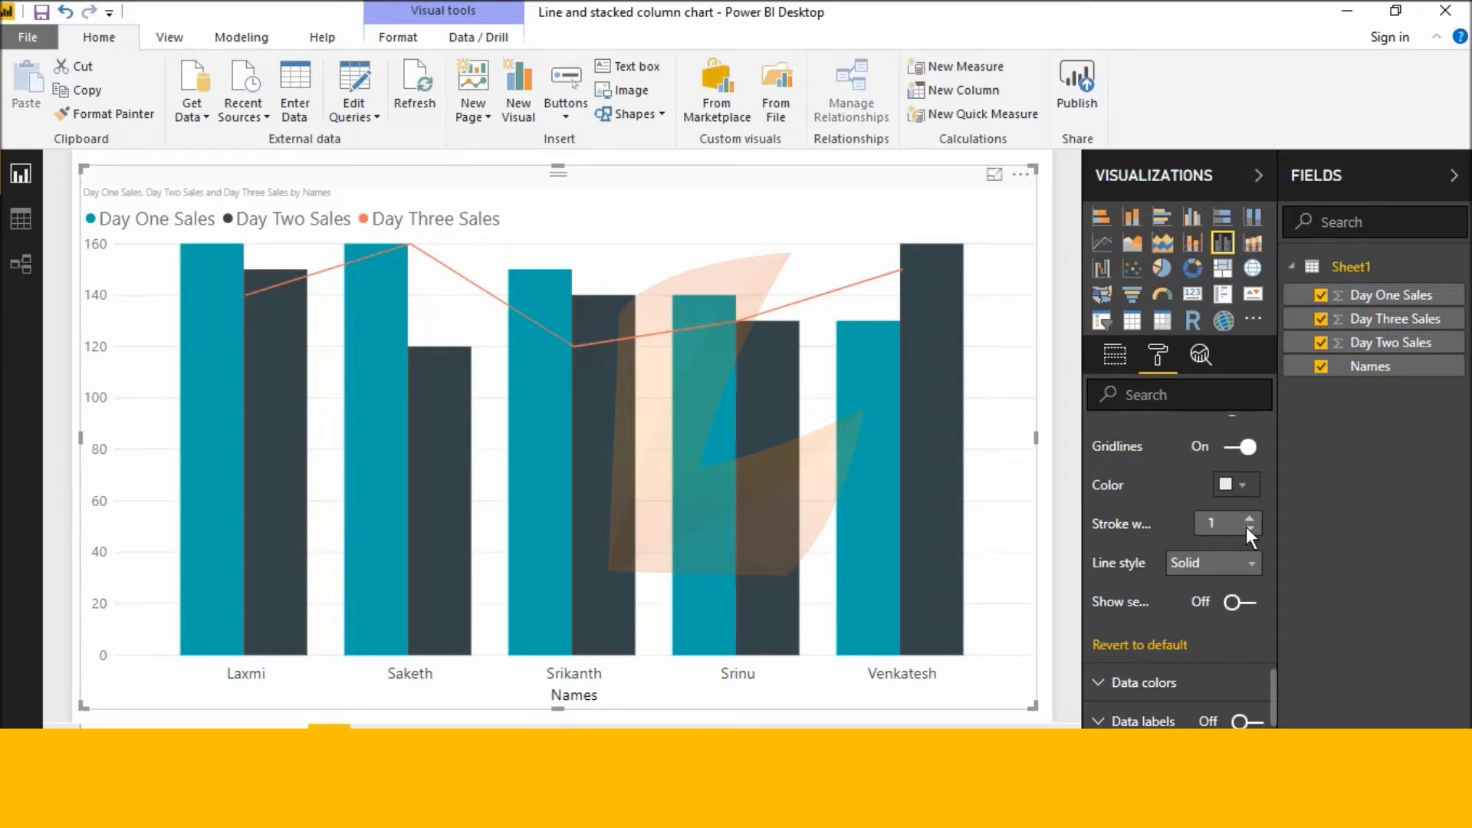
pyautogui.click(1251, 518)
pyautogui.click(1250, 519)
pyautogui.click(1248, 563)
pyautogui.click(1227, 599)
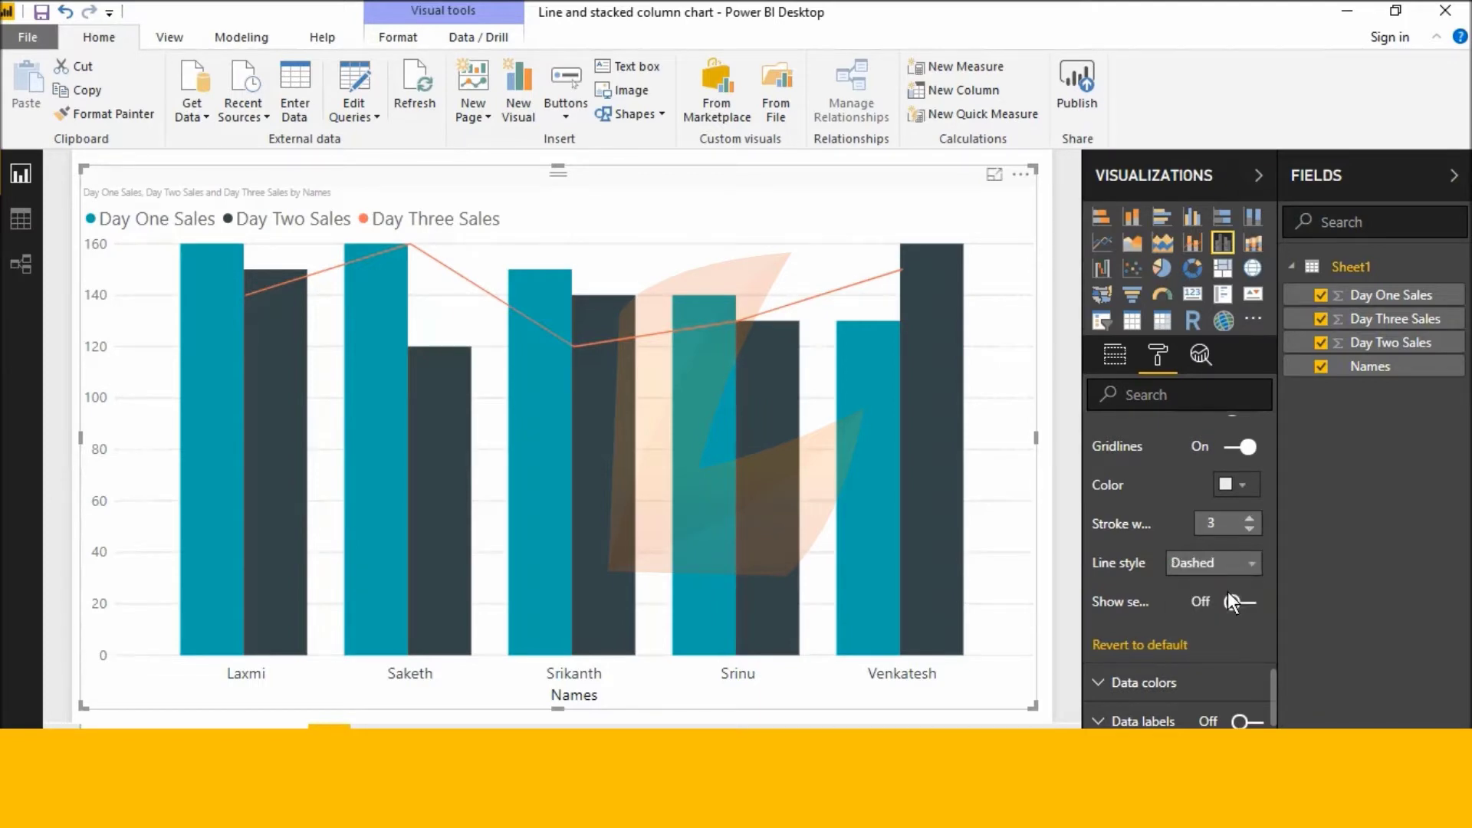
# Set the gridline stroke width to 2 and the gridline colour to a dark gold theme shade
pyautogui.click(1250, 519)
pyautogui.click(1243, 487)
pyautogui.click(1178, 340)
# Try showing the secondary Y-axis, then hide it again
pyautogui.scroll(-3, 1208, 496)
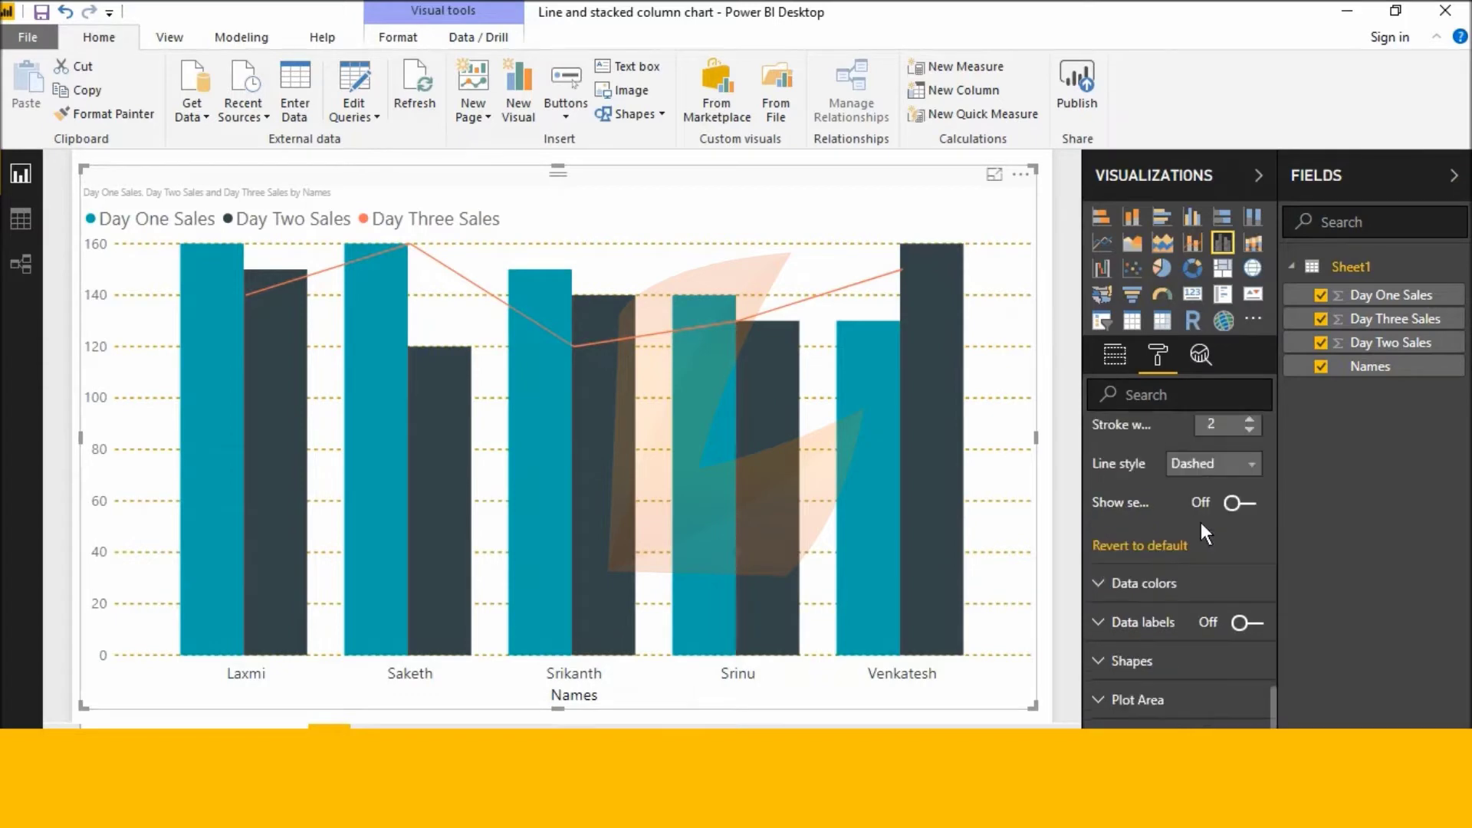
pyautogui.click(1236, 495)
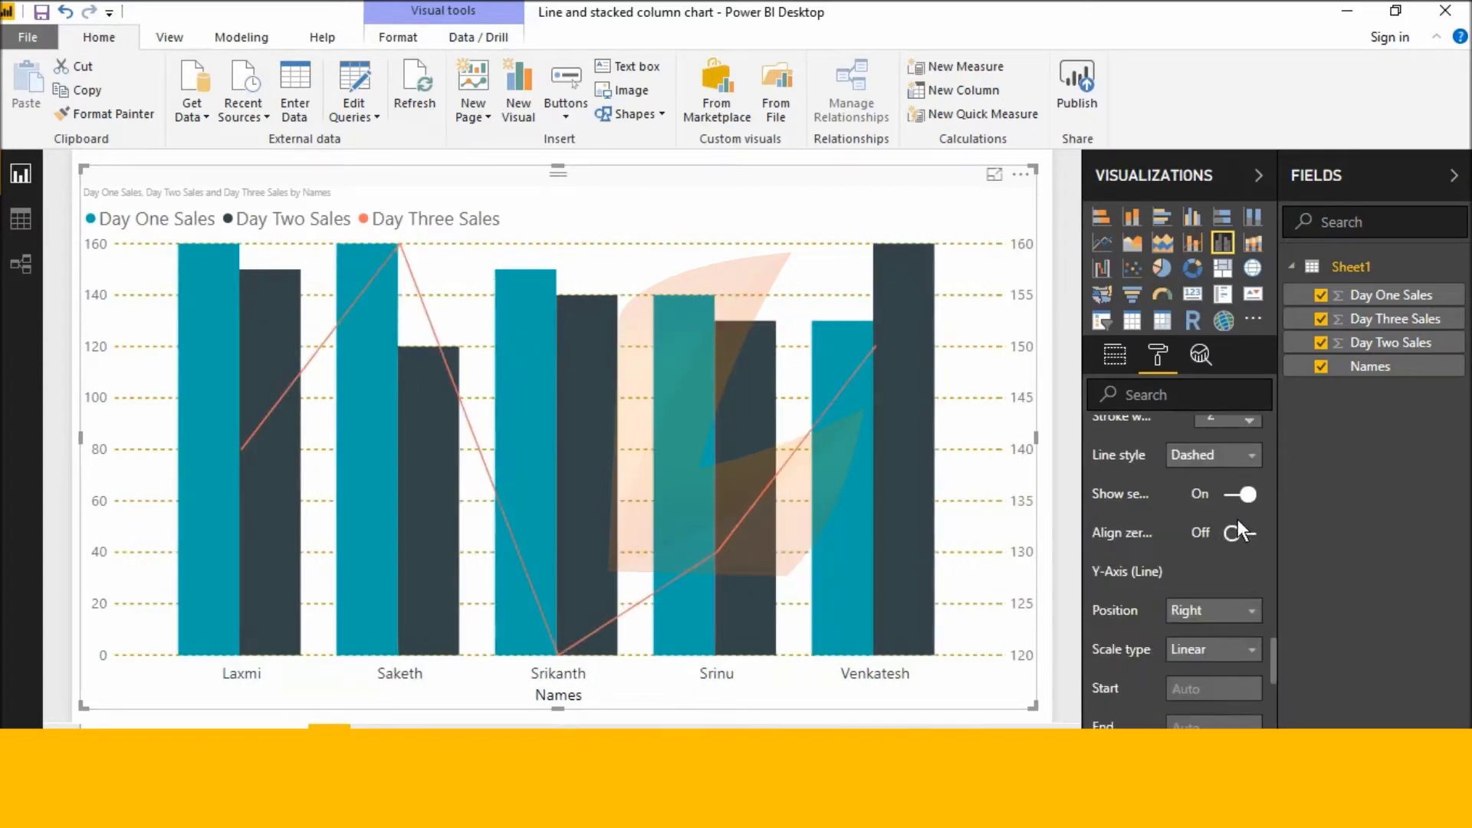
pyautogui.scroll(3, 1216, 540)
pyautogui.scroll(-3, 1216, 541)
pyautogui.click(1247, 493)
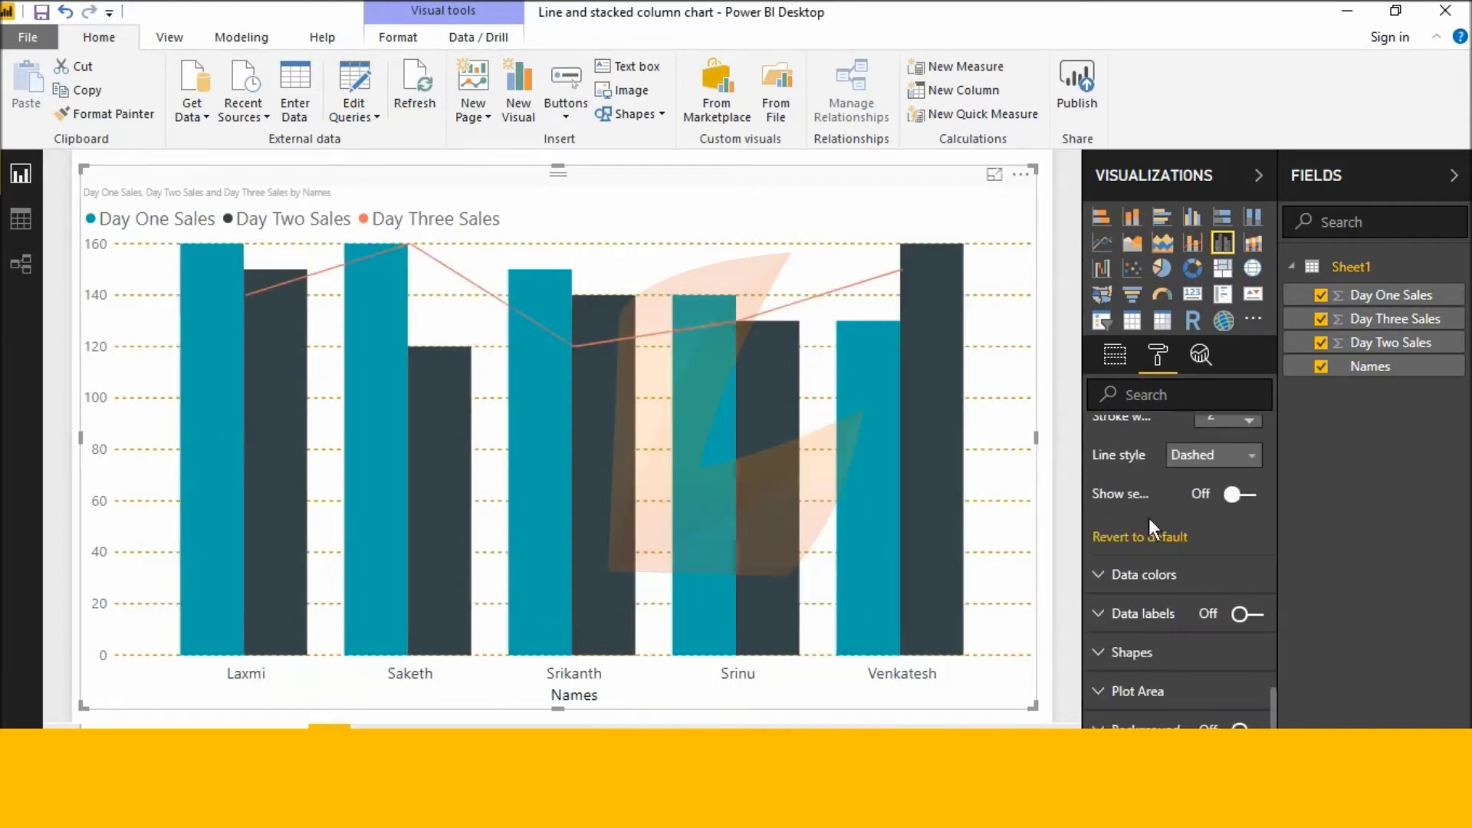
# Widen the formatting area and show the secondary Y-axis with its zeros aligned
pyautogui.moveTo(1085, 512); pyautogui.dragTo(938, 519)
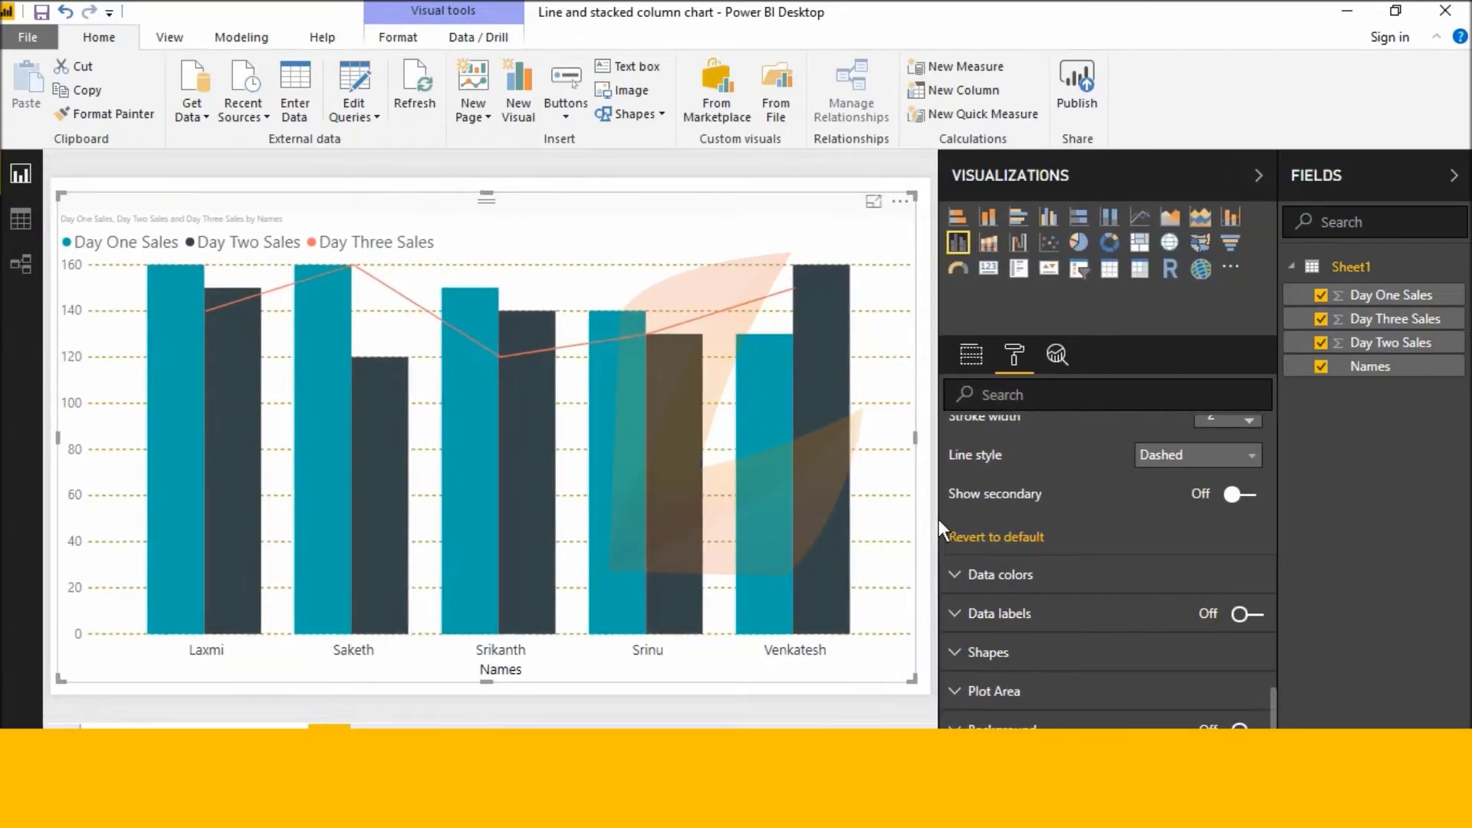
pyautogui.click(1233, 495)
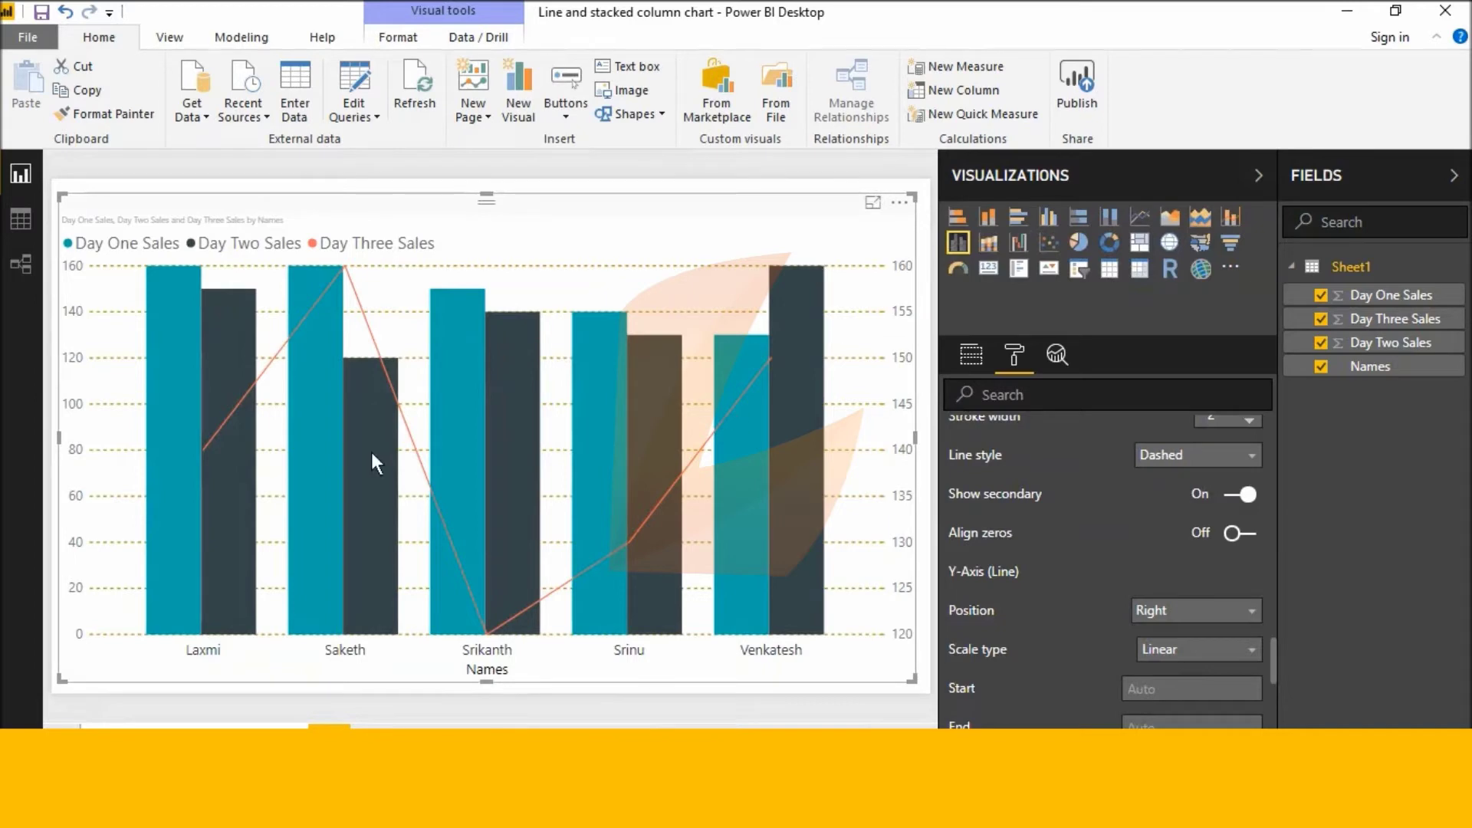
pyautogui.click(1231, 535)
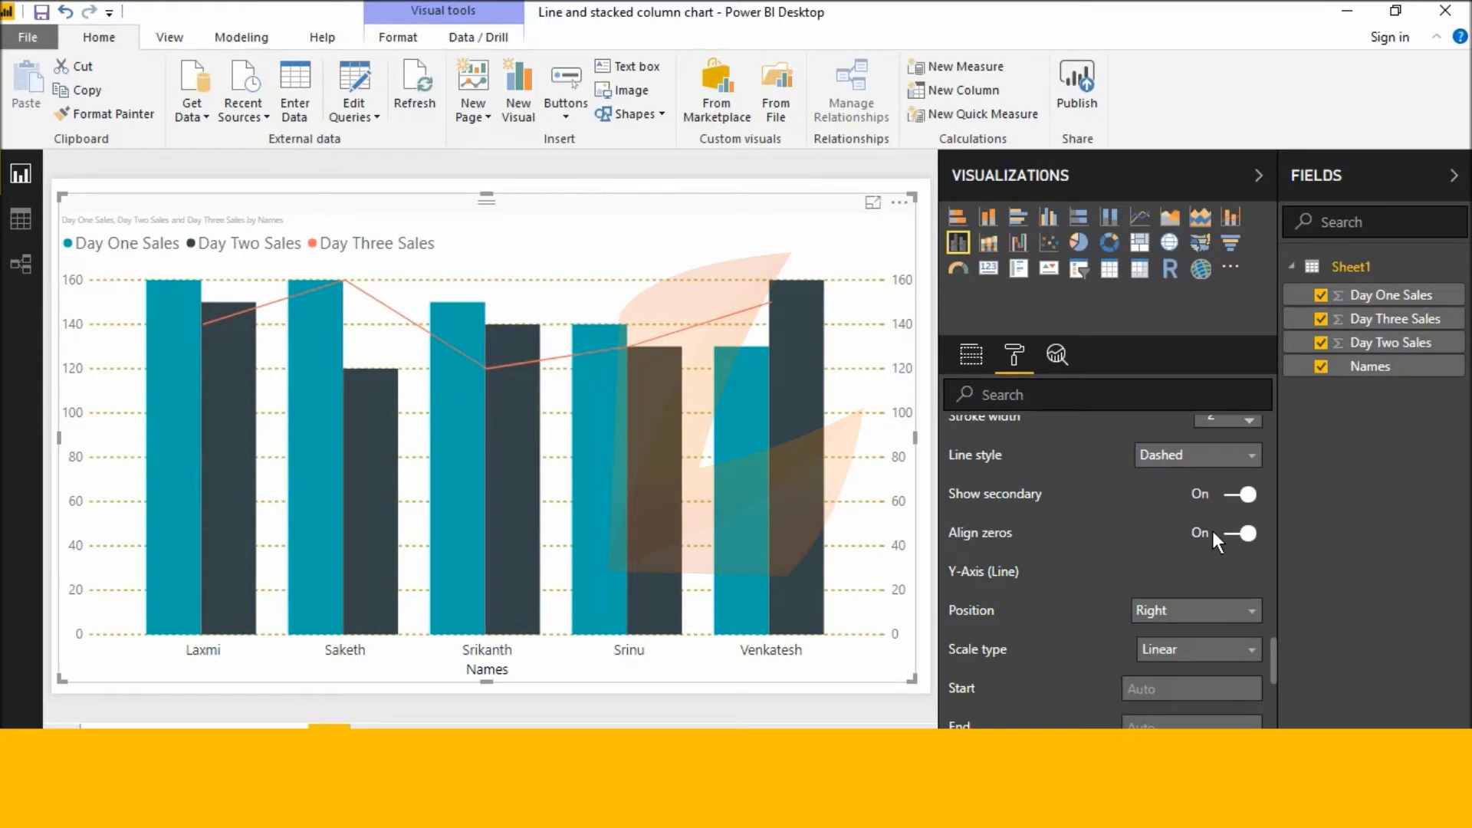
# Set the position of the line's Y-axis to Left
pyautogui.scroll(-3, 1201, 553)
pyautogui.click(1209, 501)
pyautogui.click(1204, 529)
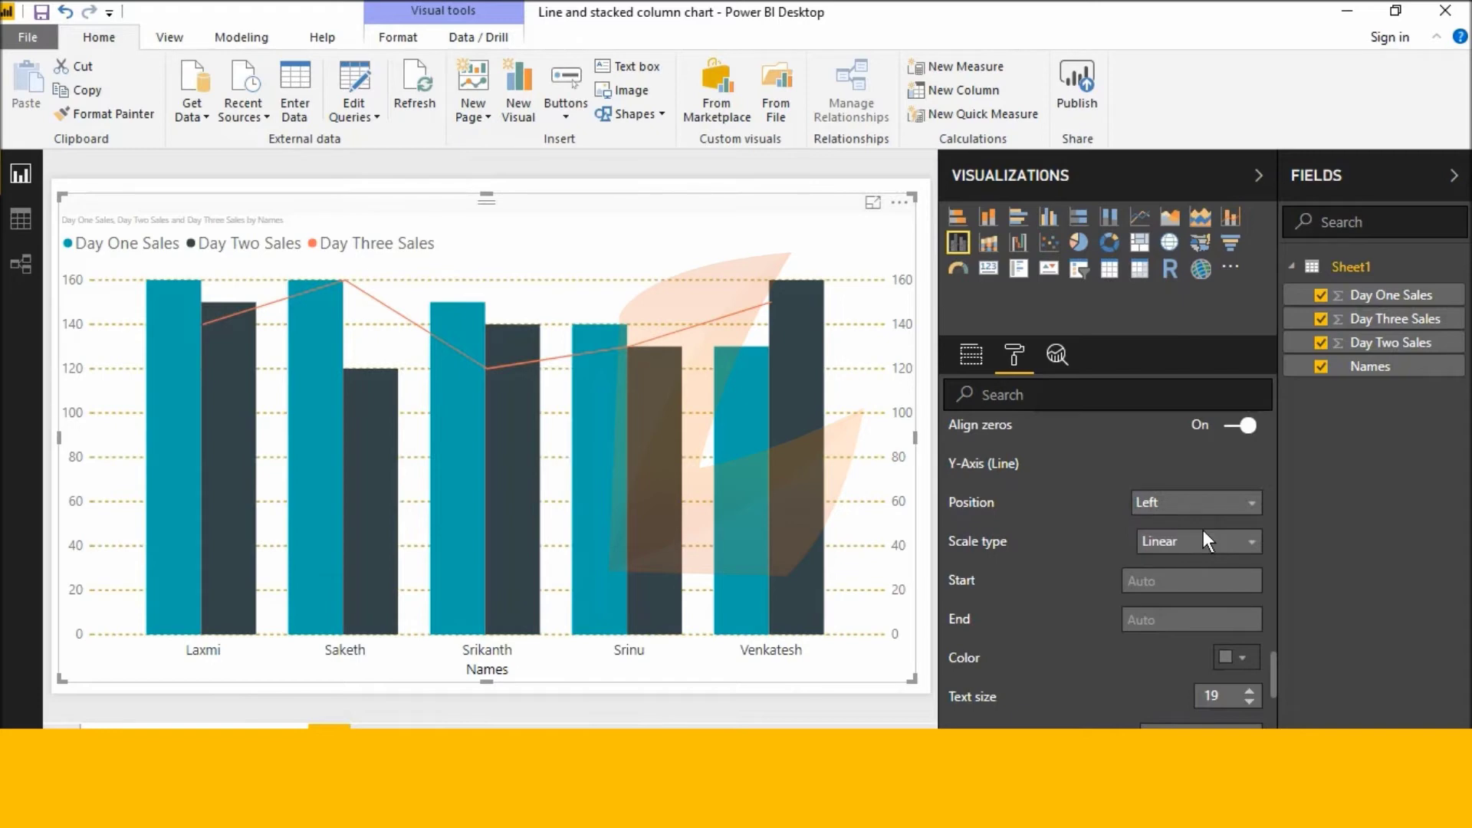
pyautogui.scroll(2, 1212, 515)
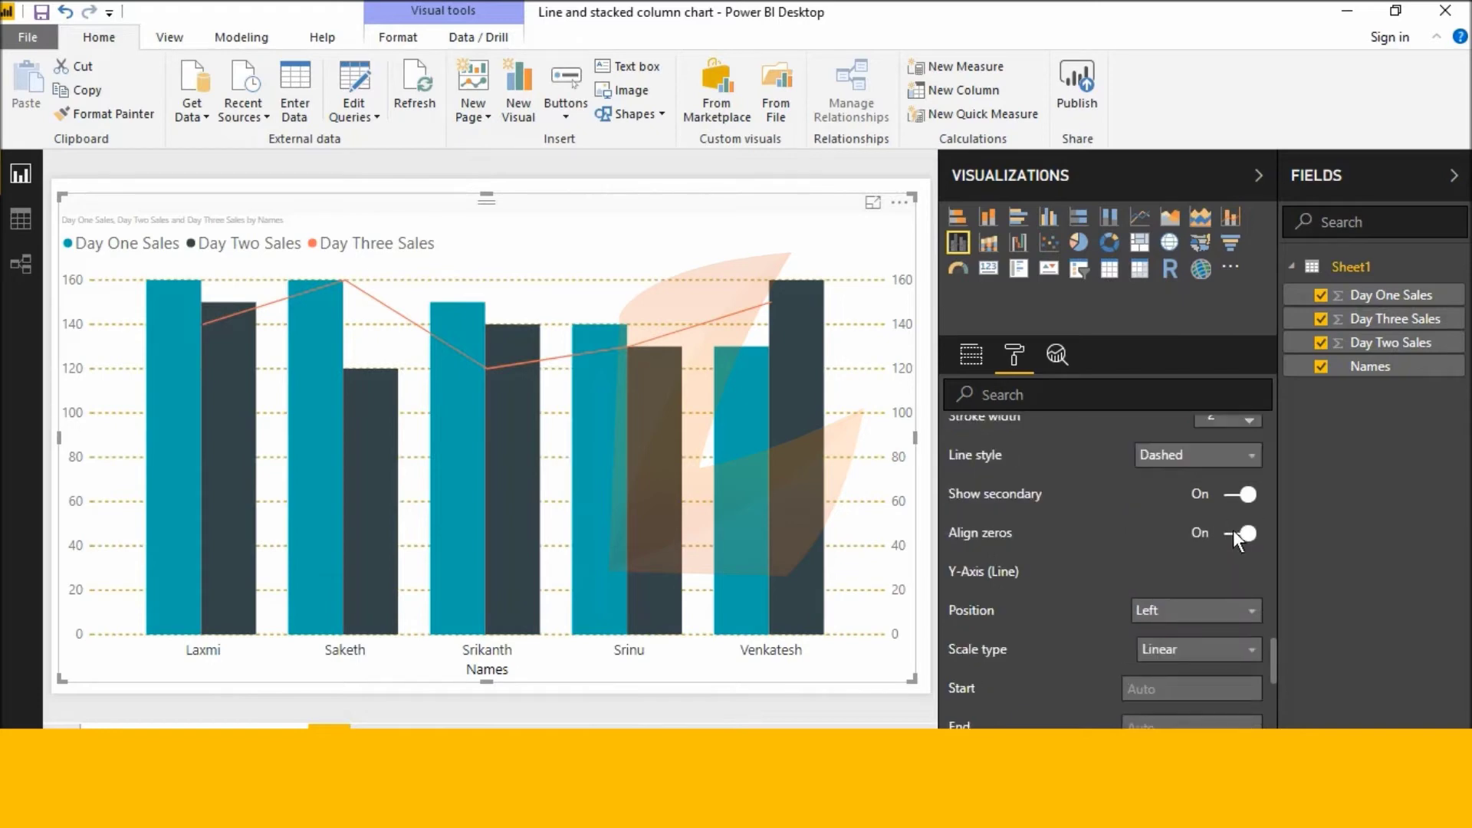
pyautogui.scroll(-4, 1183, 538)
pyautogui.scroll(2, 1182, 542)
pyautogui.click(1199, 537)
pyautogui.click(1198, 538)
pyautogui.click(1192, 501)
pyautogui.click(1194, 499)
# Set the line's Y-axis range to start at 20 and end at 160, and make its labels dark grey
pyautogui.scroll(-2, 1173, 560)
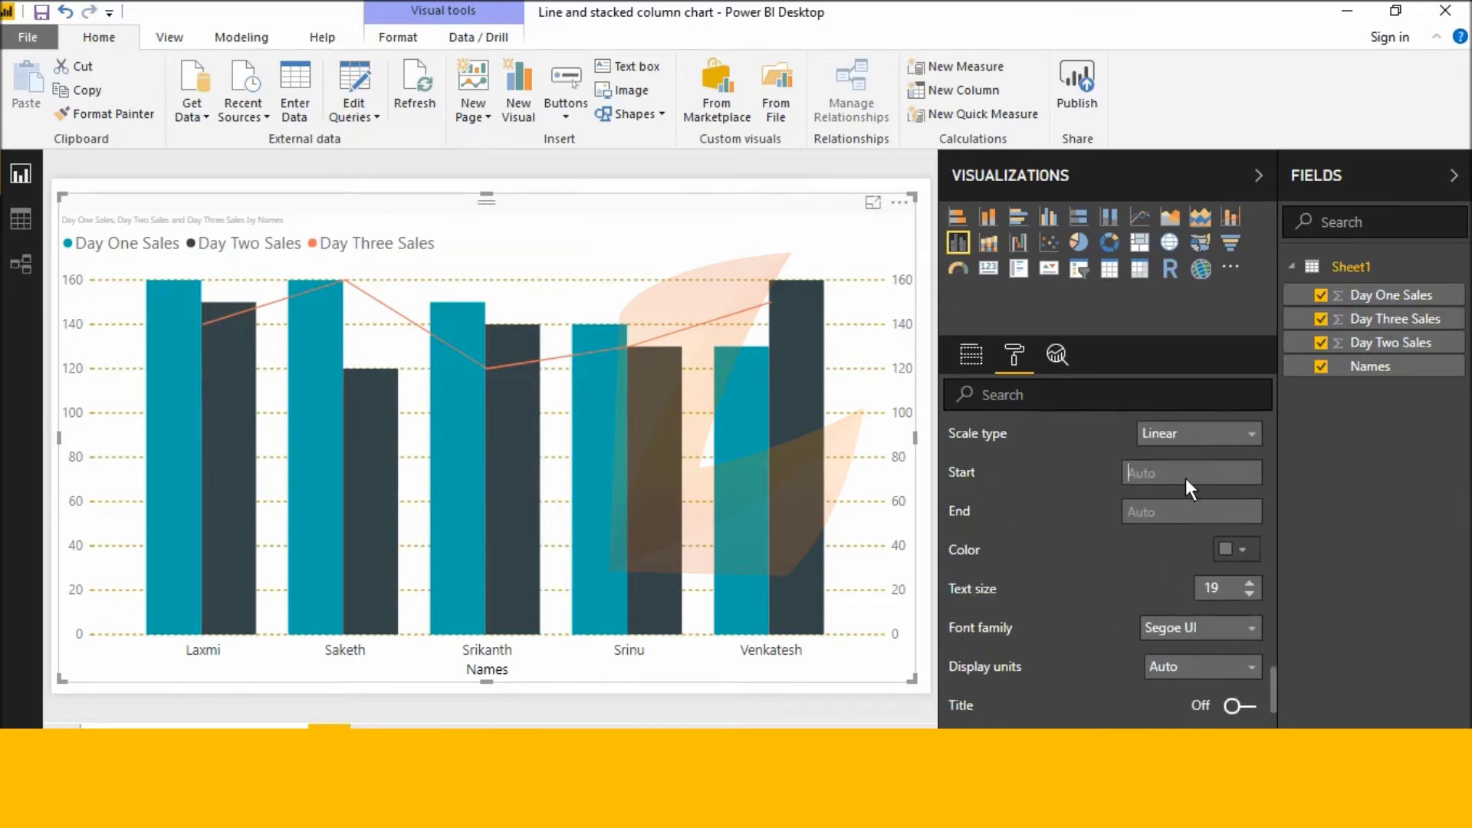
pyautogui.click(1189, 510)
pyautogui.scroll(-2, 1189, 534)
pyautogui.scroll(2, 1188, 535)
pyautogui.write('20')
pyautogui.press('Tab')
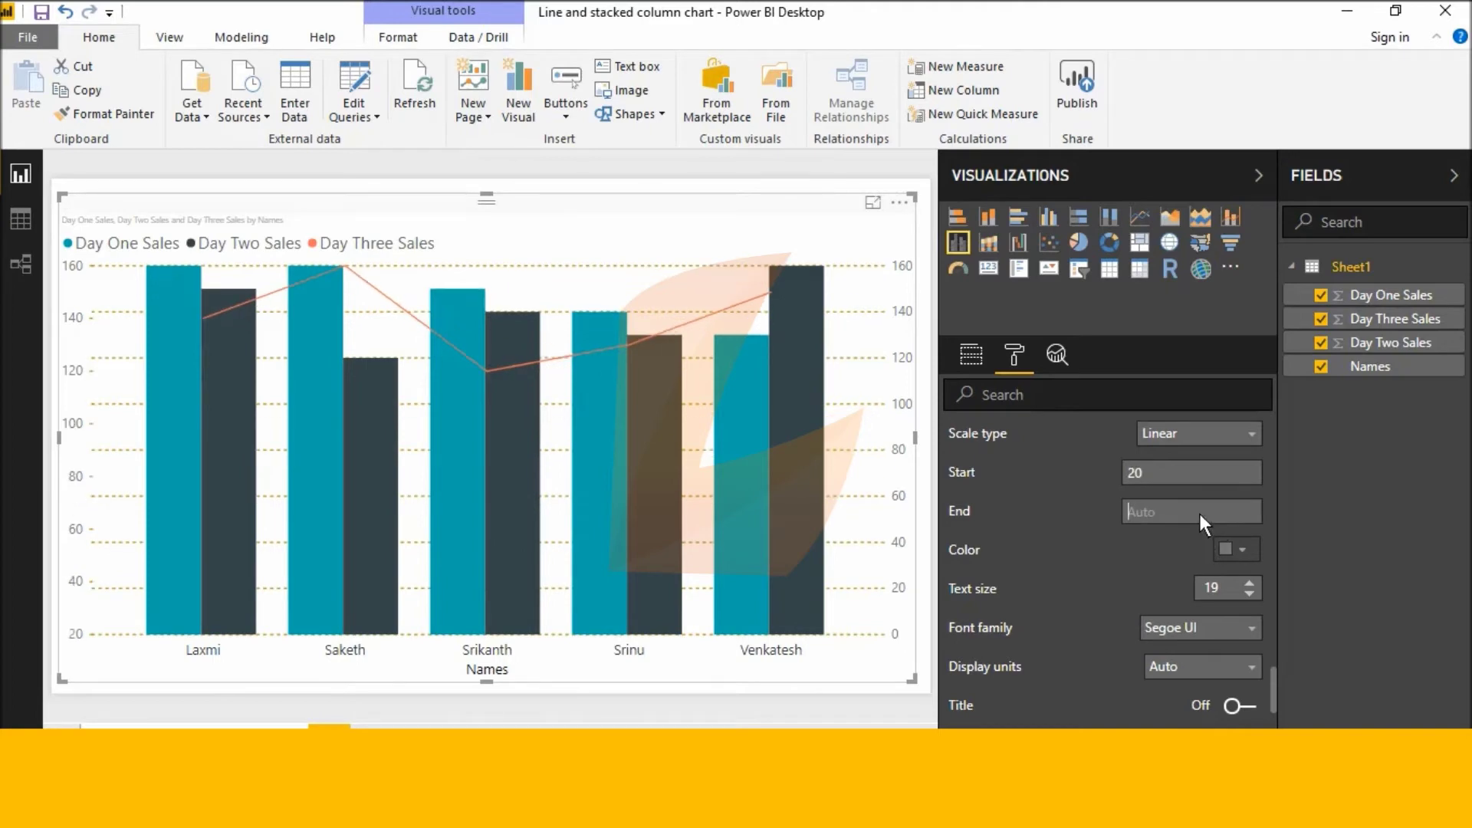
pyautogui.write('160')
pyautogui.click(1230, 549)
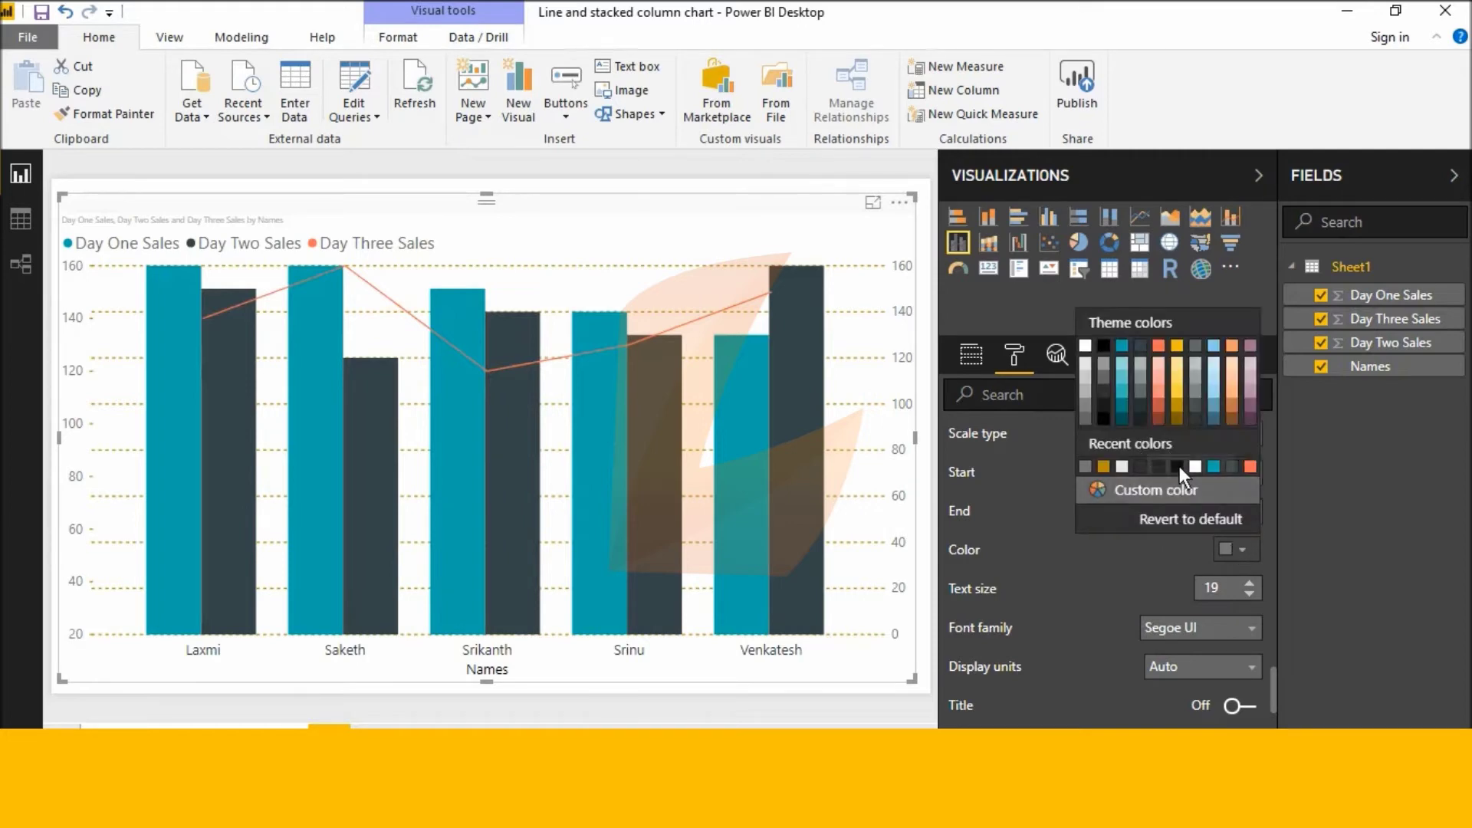
pyautogui.click(1144, 465)
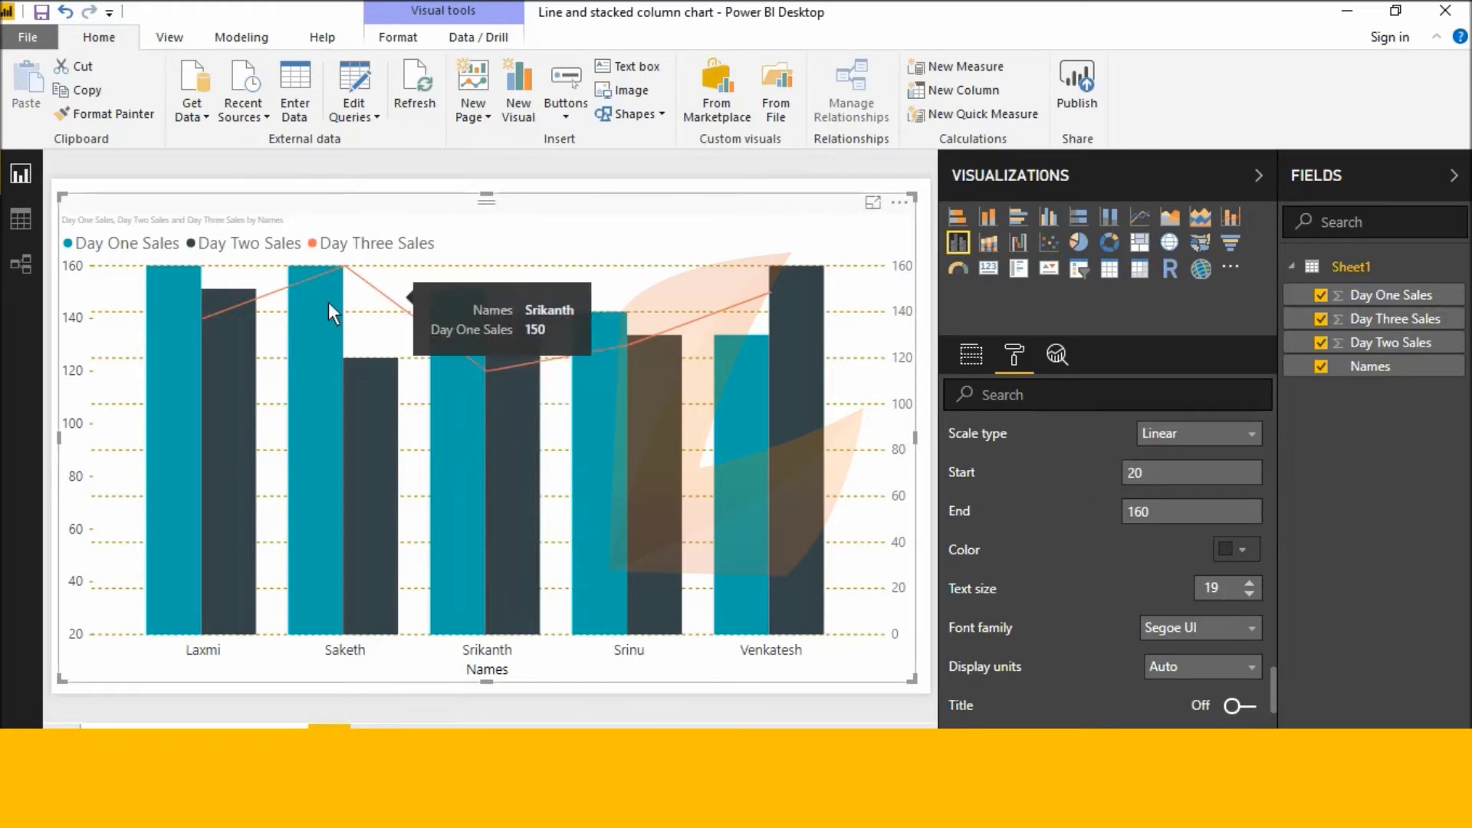
# Change the label colour of the line's Y-axis to dark yellow
pyautogui.scroll(3, 1158, 571)
pyautogui.scroll(5, 1158, 570)
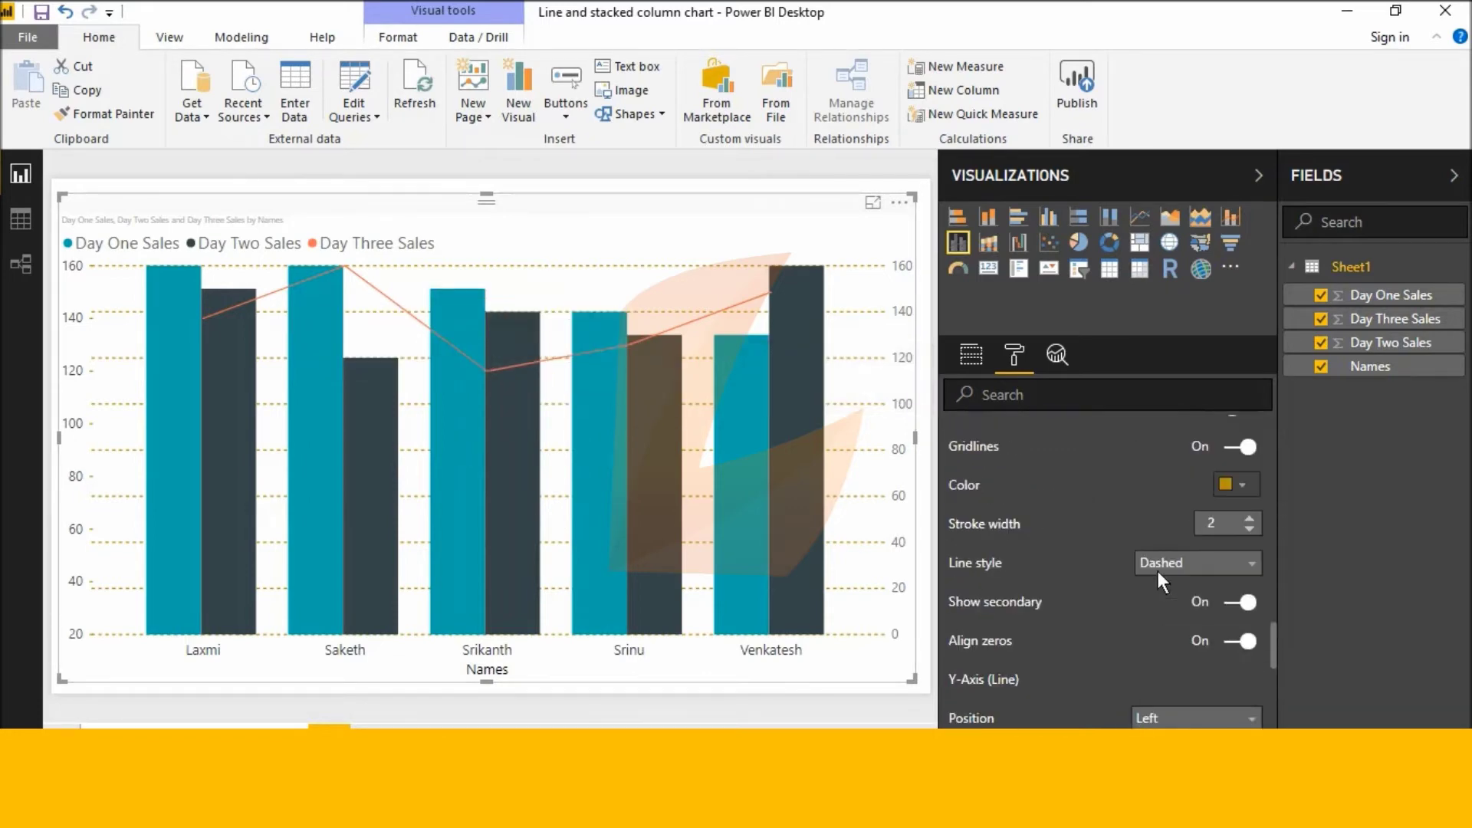
pyautogui.scroll(2, 1165, 549)
pyautogui.scroll(-4, 1165, 548)
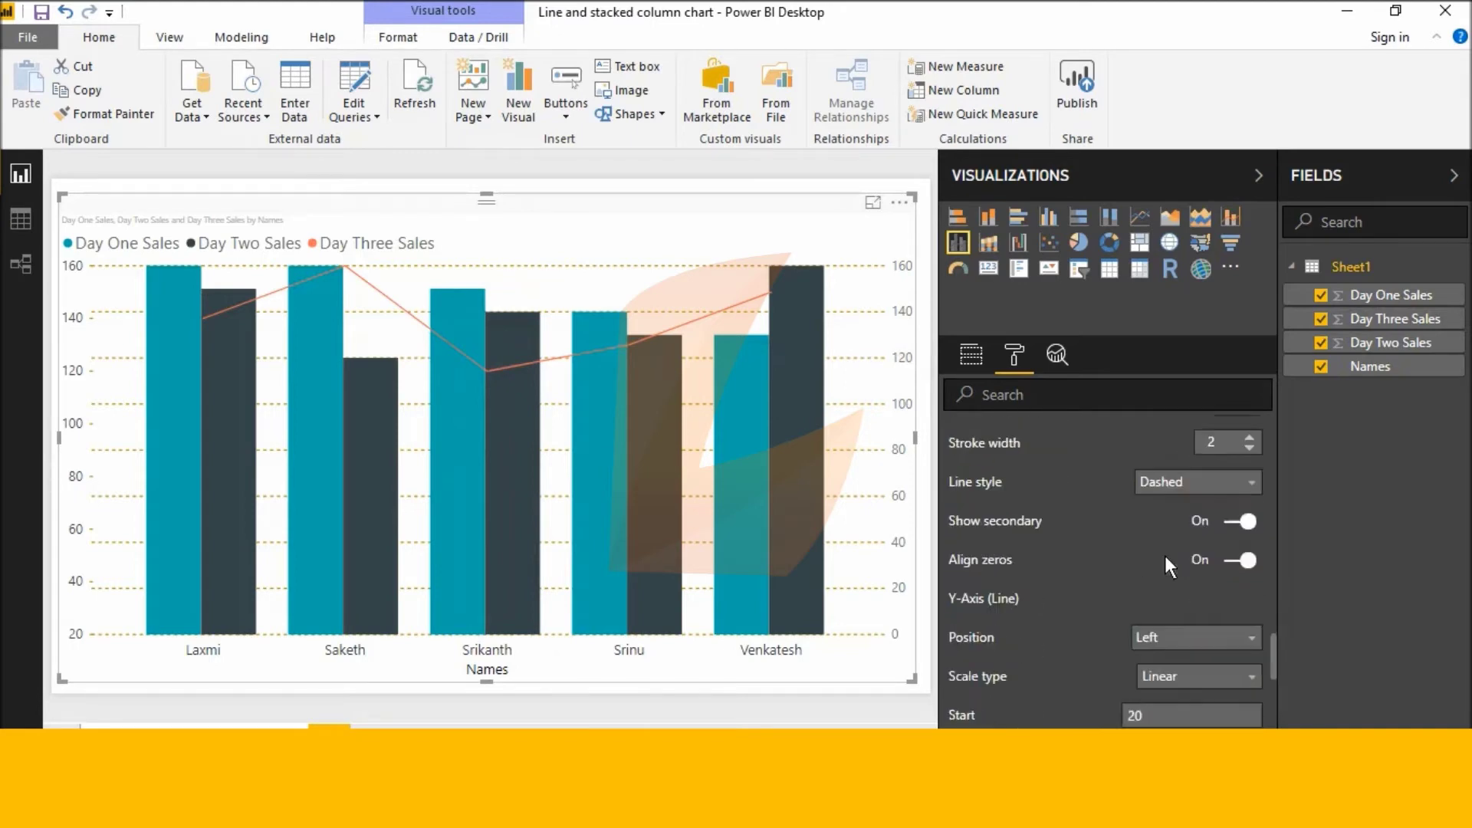
pyautogui.scroll(-8, 1166, 558)
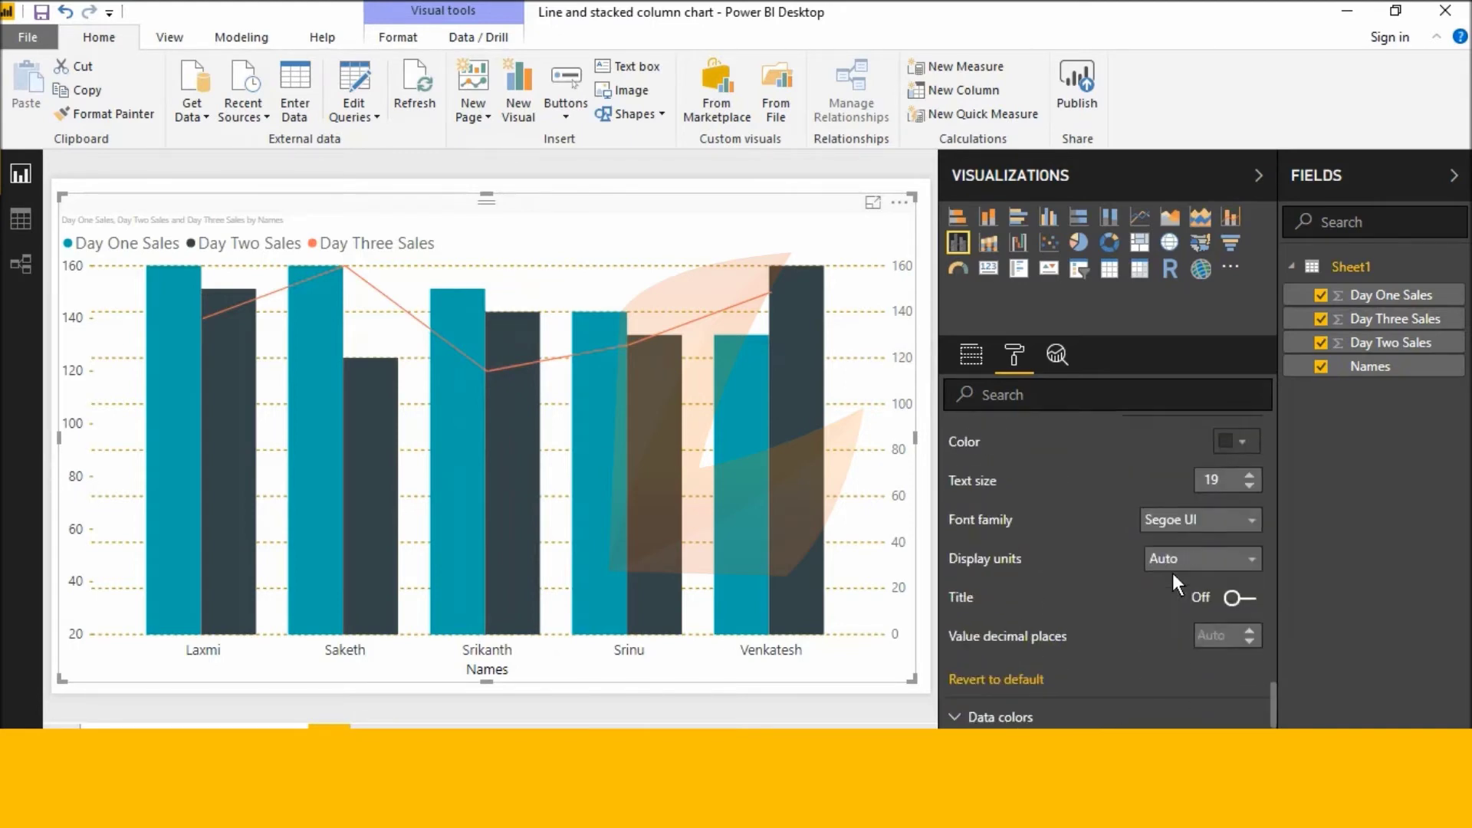
pyautogui.scroll(2, 1182, 549)
pyautogui.scroll(-2, 1204, 531)
pyautogui.scroll(3, 1228, 519)
pyautogui.scroll(-3, 1235, 521)
pyautogui.click(1243, 442)
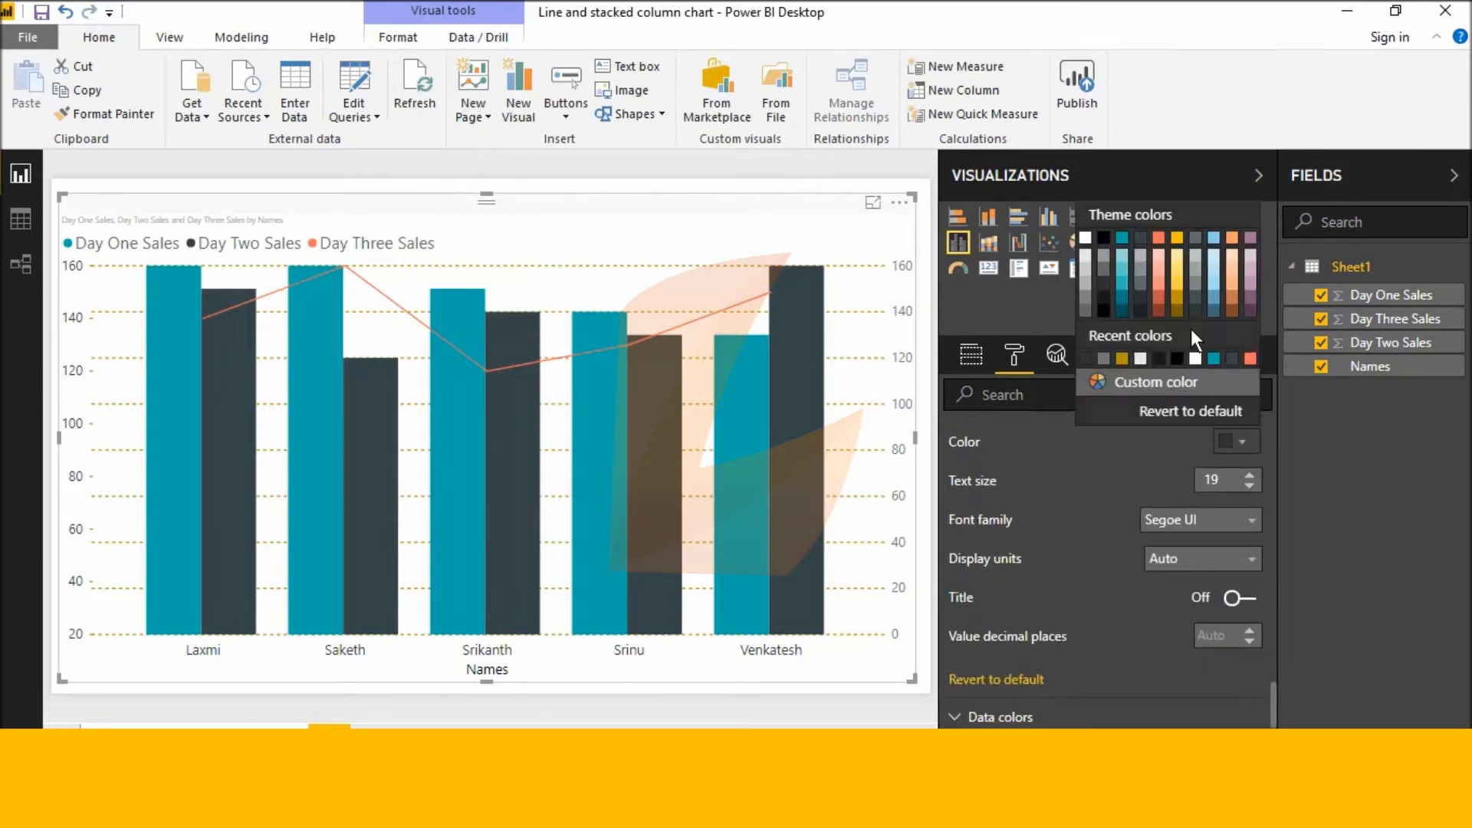
pyautogui.click(1121, 358)
pyautogui.scroll(-3, 1200, 502)
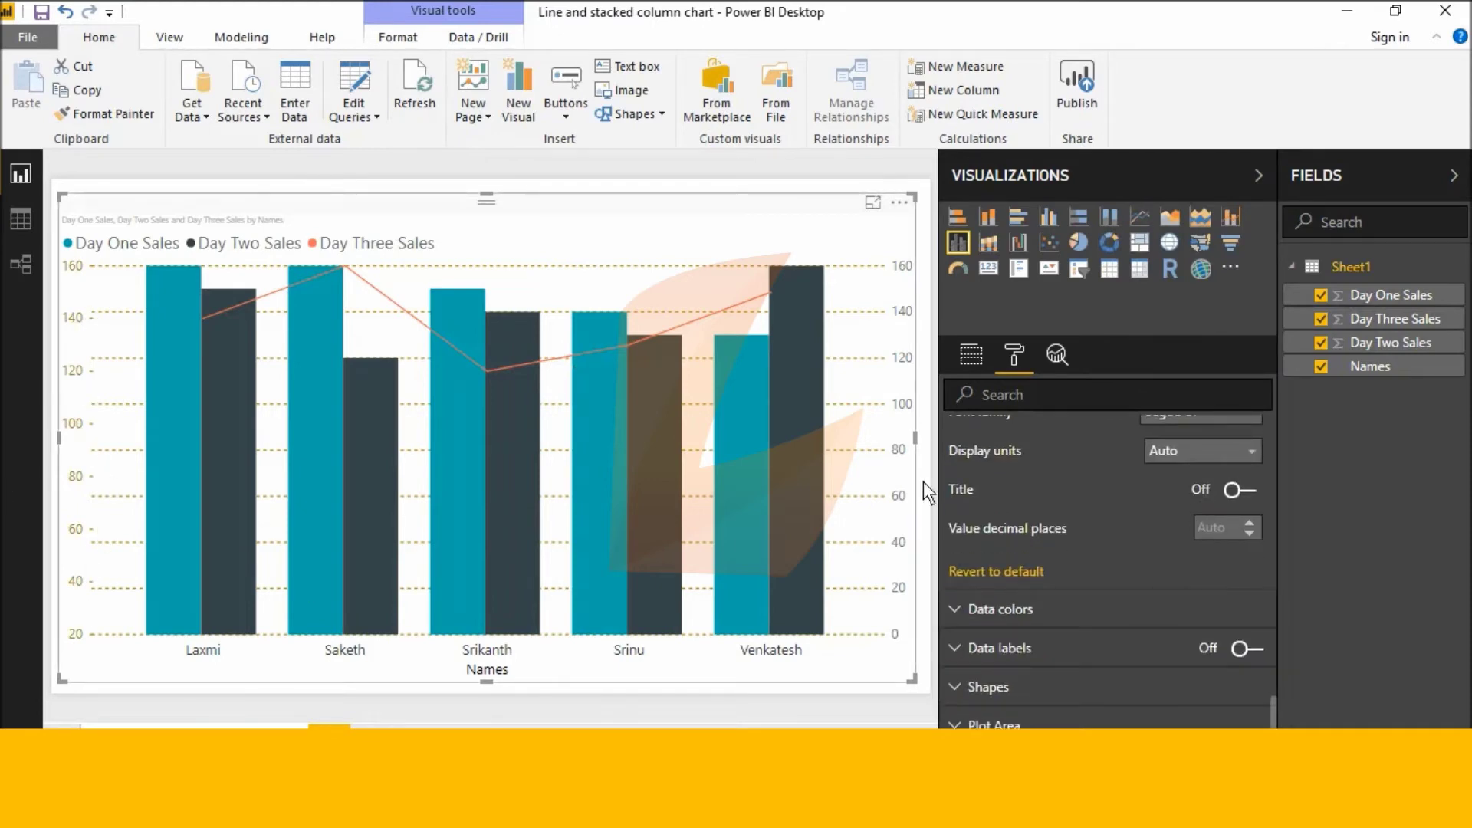
# Set the line's Y-axis range to start at 0 and, after trying an end of 140, to end at 160
pyautogui.scroll(1, 1090, 531)
pyautogui.scroll(-1, 1090, 541)
pyautogui.scroll(3, 1090, 567)
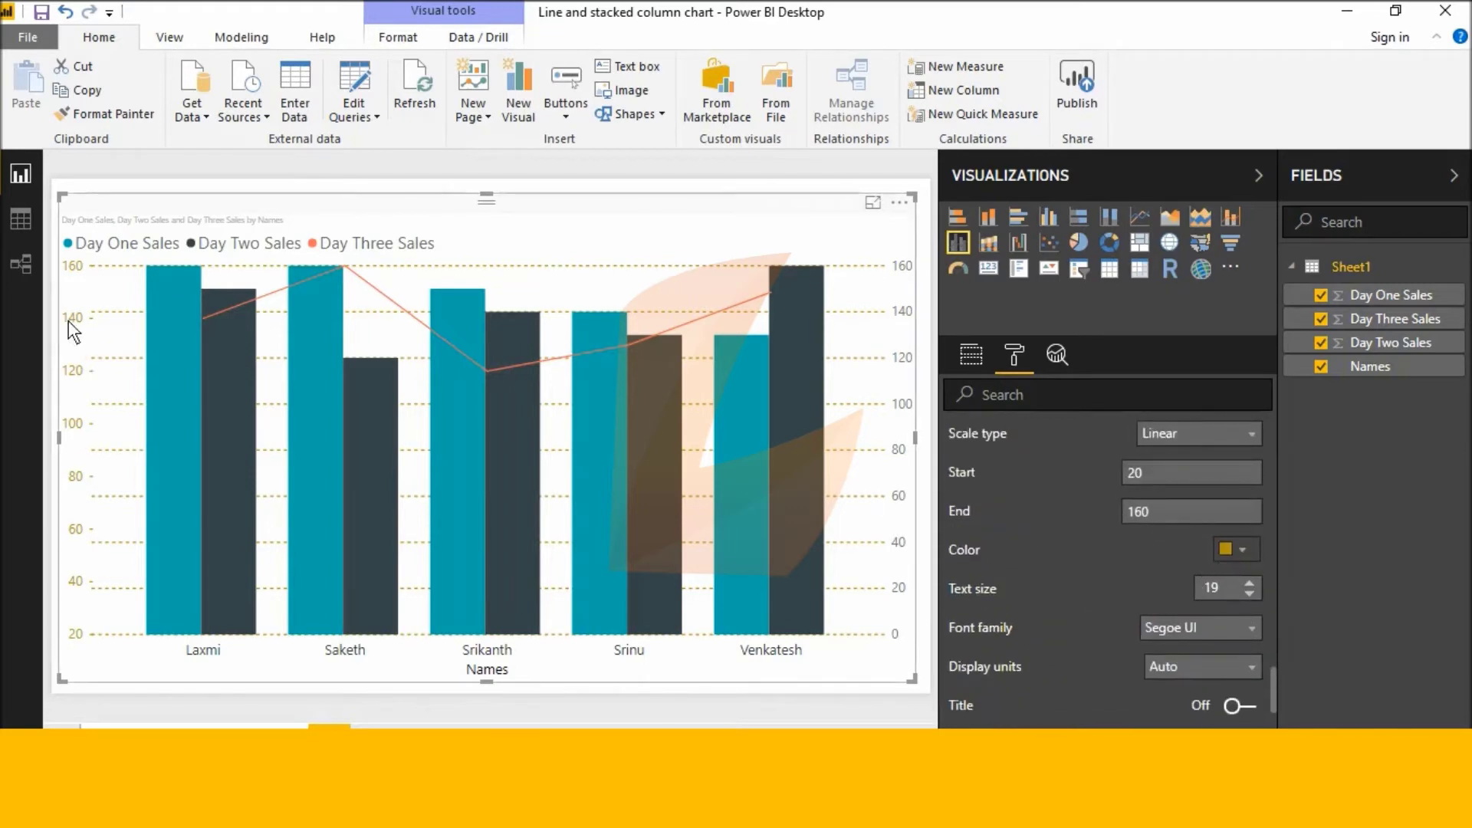
pyautogui.click(1184, 475)
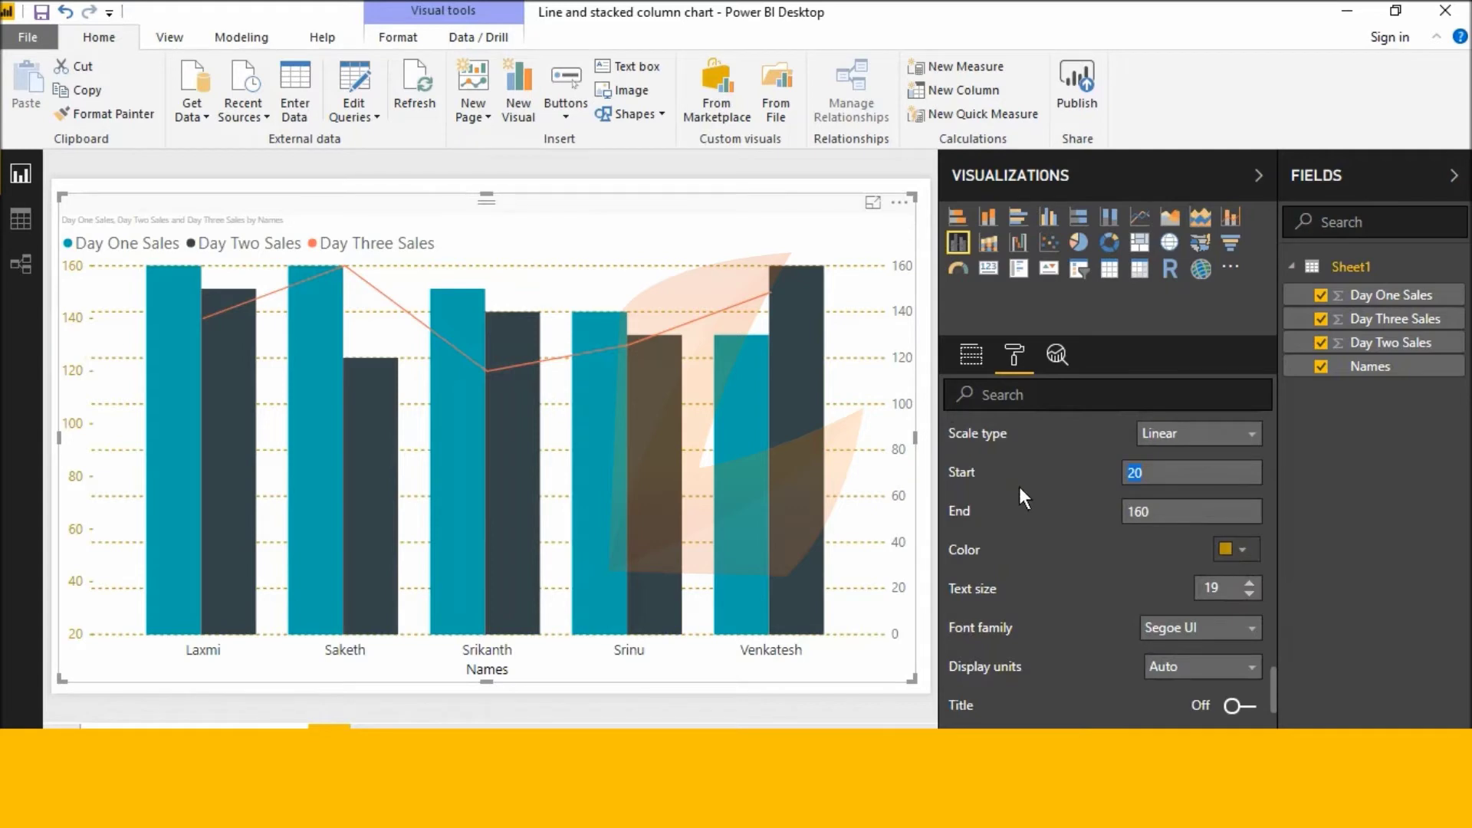
pyautogui.press('BackSpace')
pyautogui.press('BackSpace')
pyautogui.write('0')
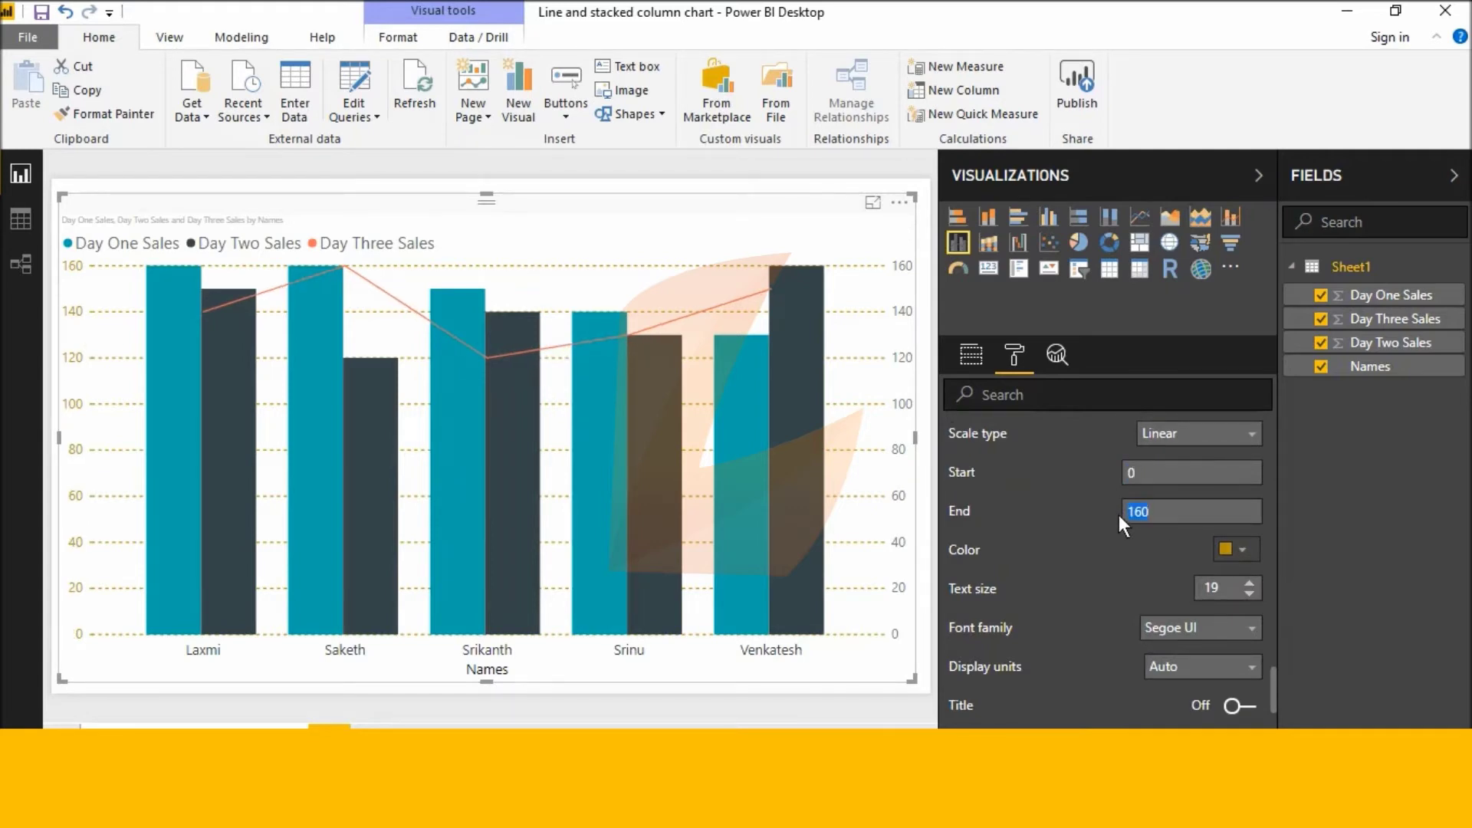
pyautogui.press('Return')
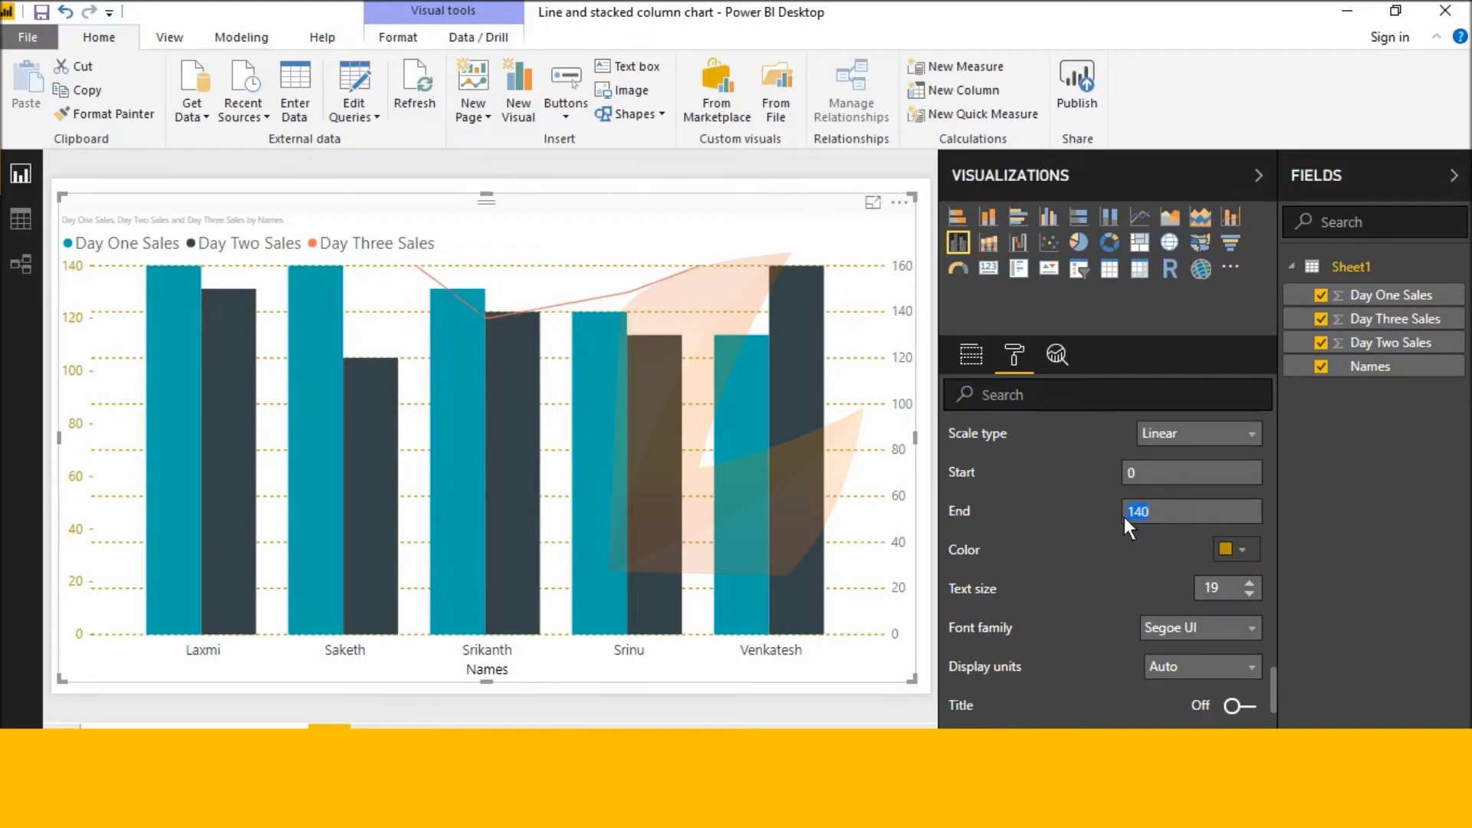
pyautogui.press('Return')
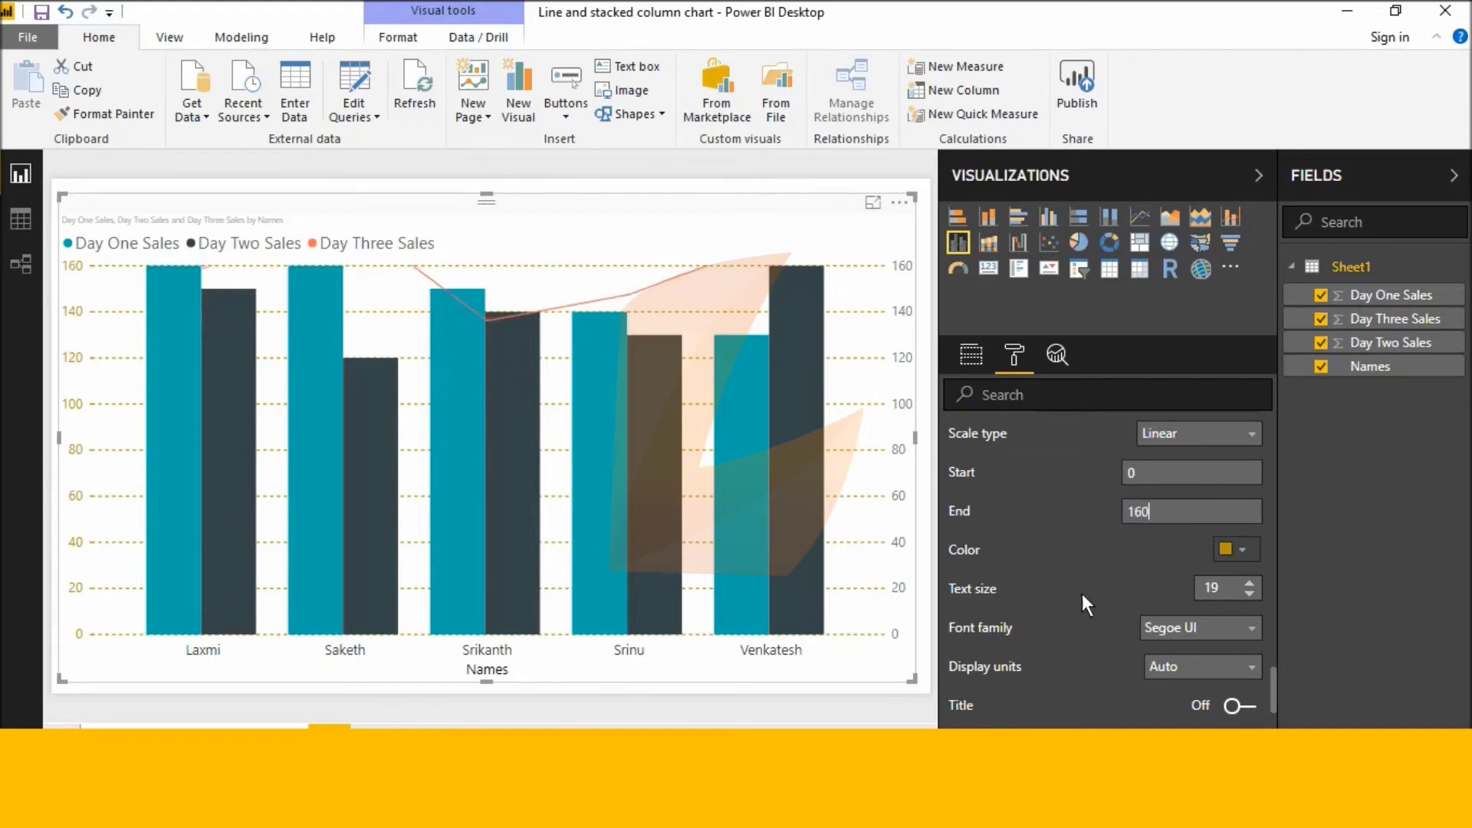
# Try showing the title of the line's Y-axis, look at its style options, and hide the title again
pyautogui.scroll(-2, 1085, 573)
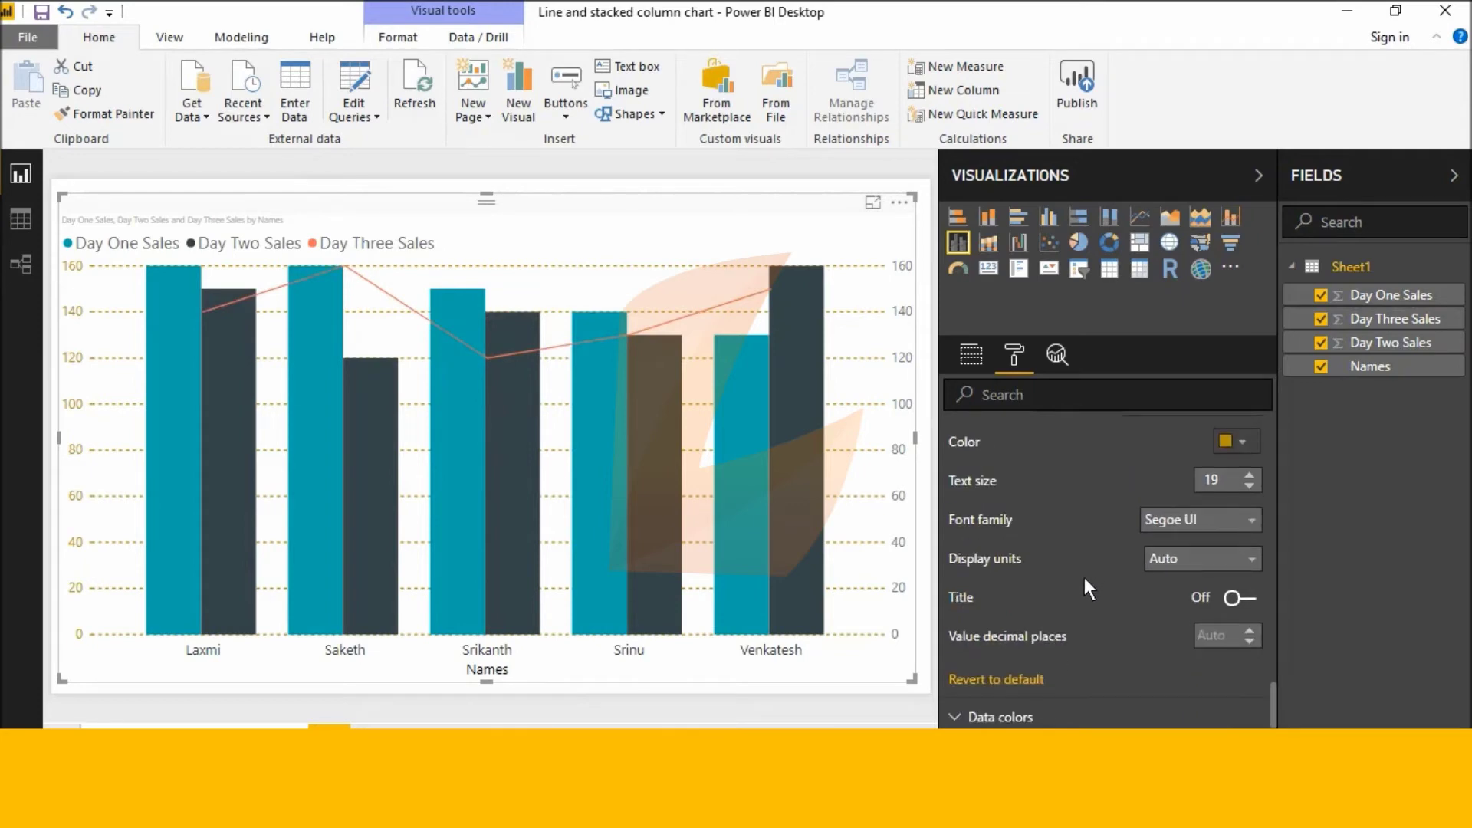
pyautogui.click(1230, 599)
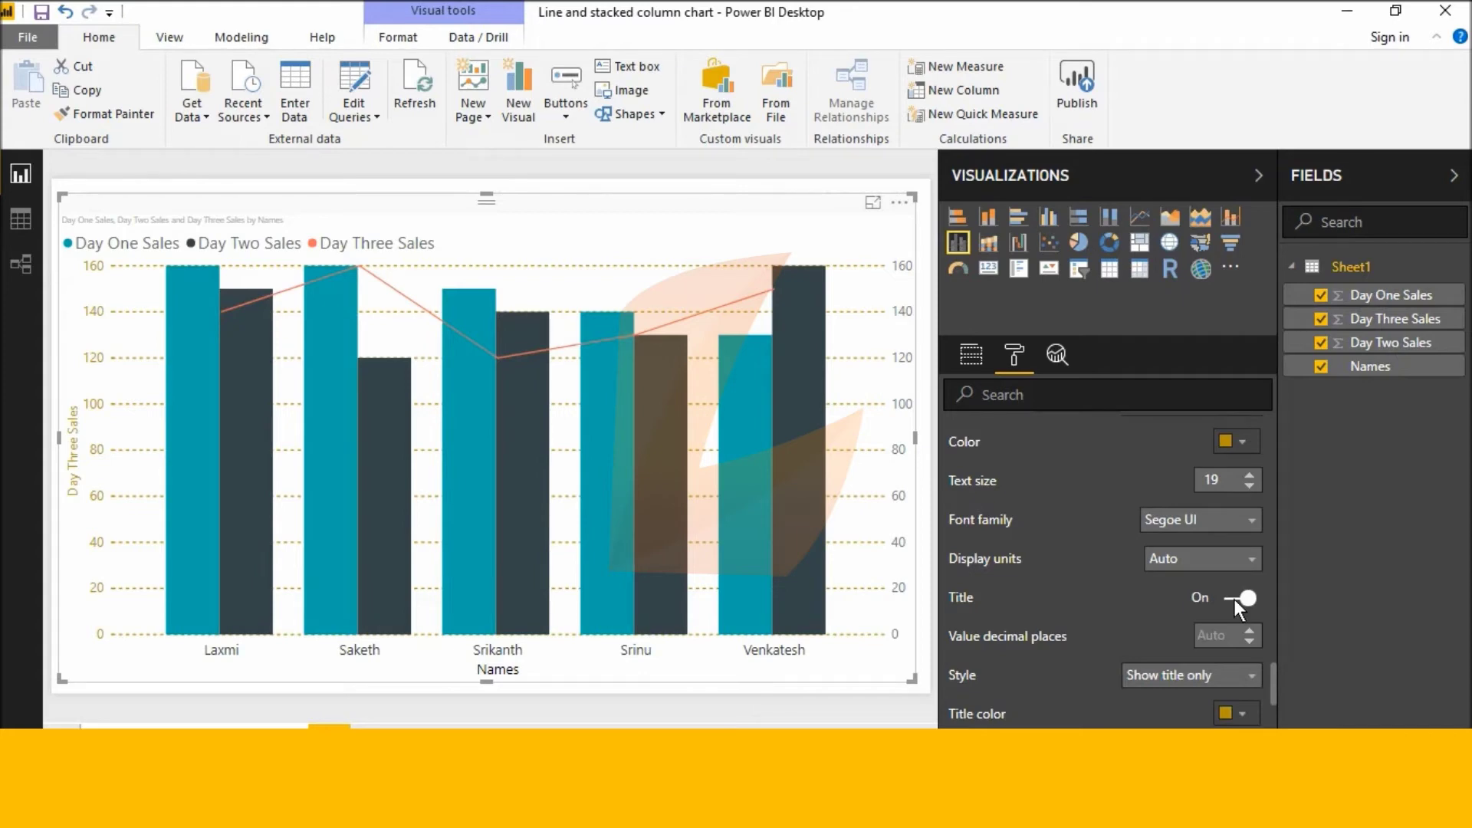
pyautogui.scroll(-2, 1235, 599)
pyautogui.scroll(-1, 1240, 563)
pyautogui.scroll(1, 1241, 568)
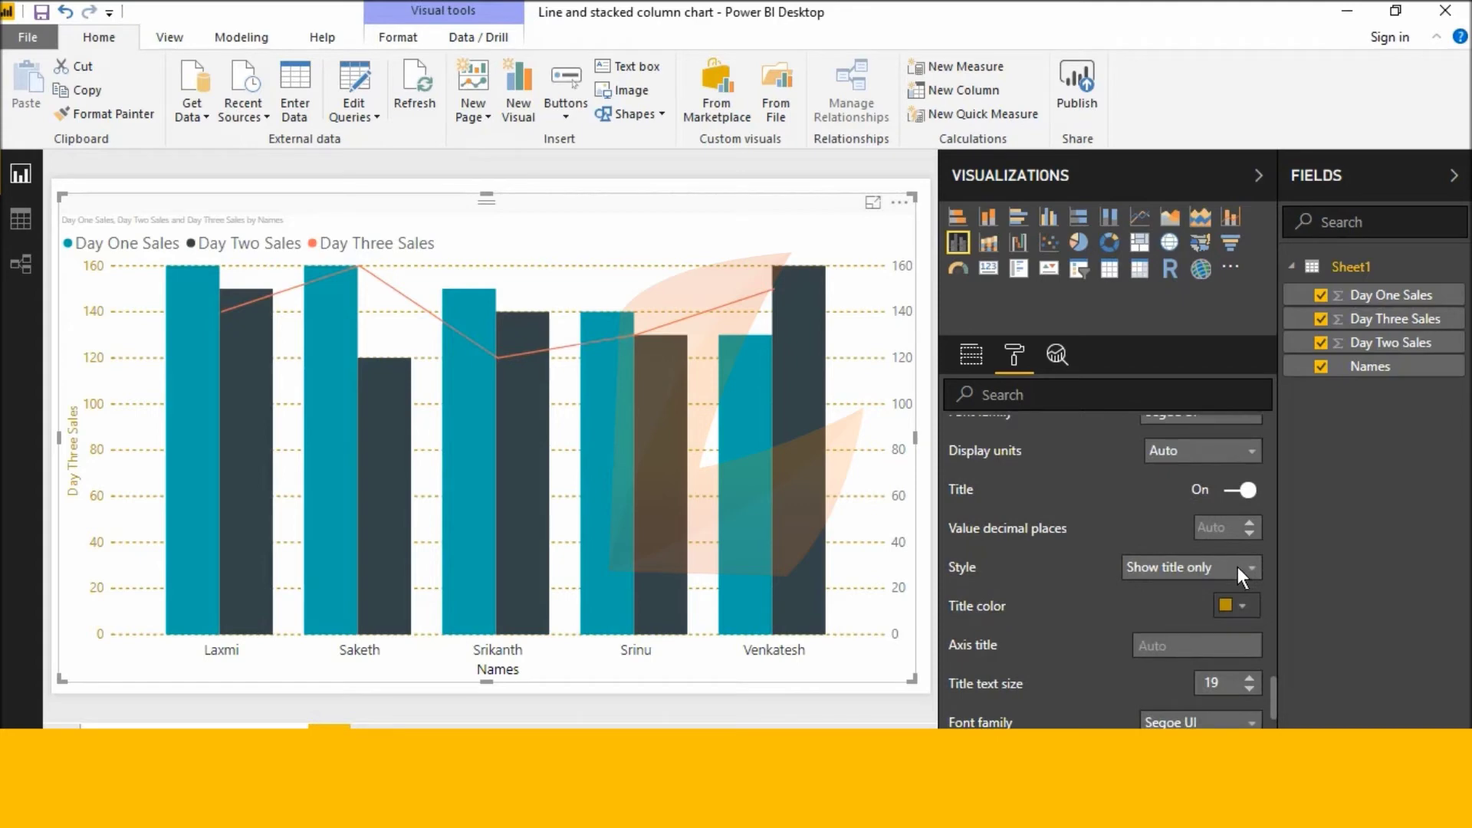
pyautogui.click(1237, 568)
pyautogui.scroll(2, 1237, 571)
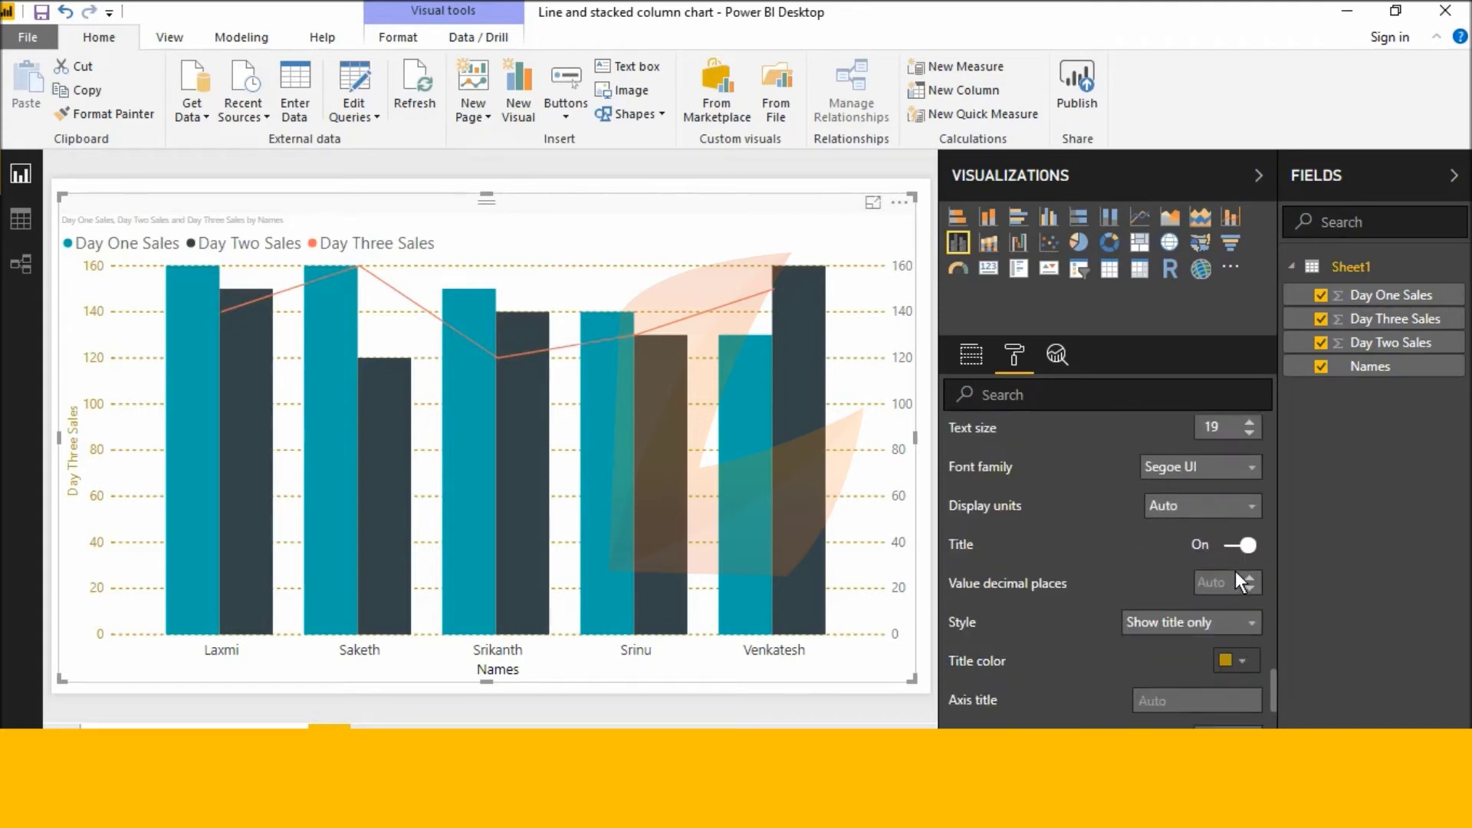
pyautogui.click(1243, 593)
# Try brown for Day Three Sales, a lighter teal for Day One Sales and mauve for Day Two Sales as data colours
pyautogui.scroll(-2, 1243, 591)
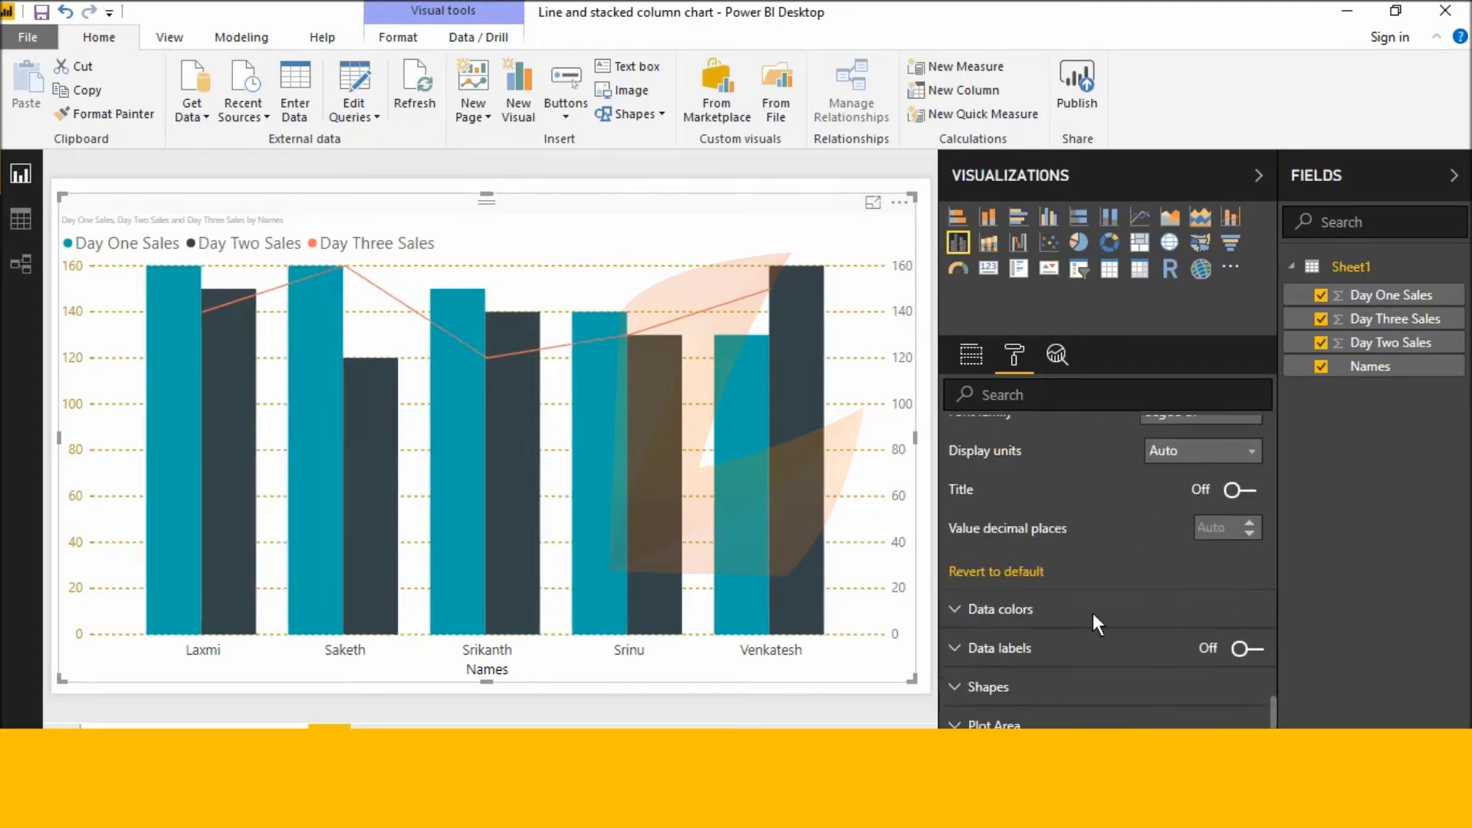
pyautogui.click(963, 607)
pyautogui.scroll(-2, 1013, 613)
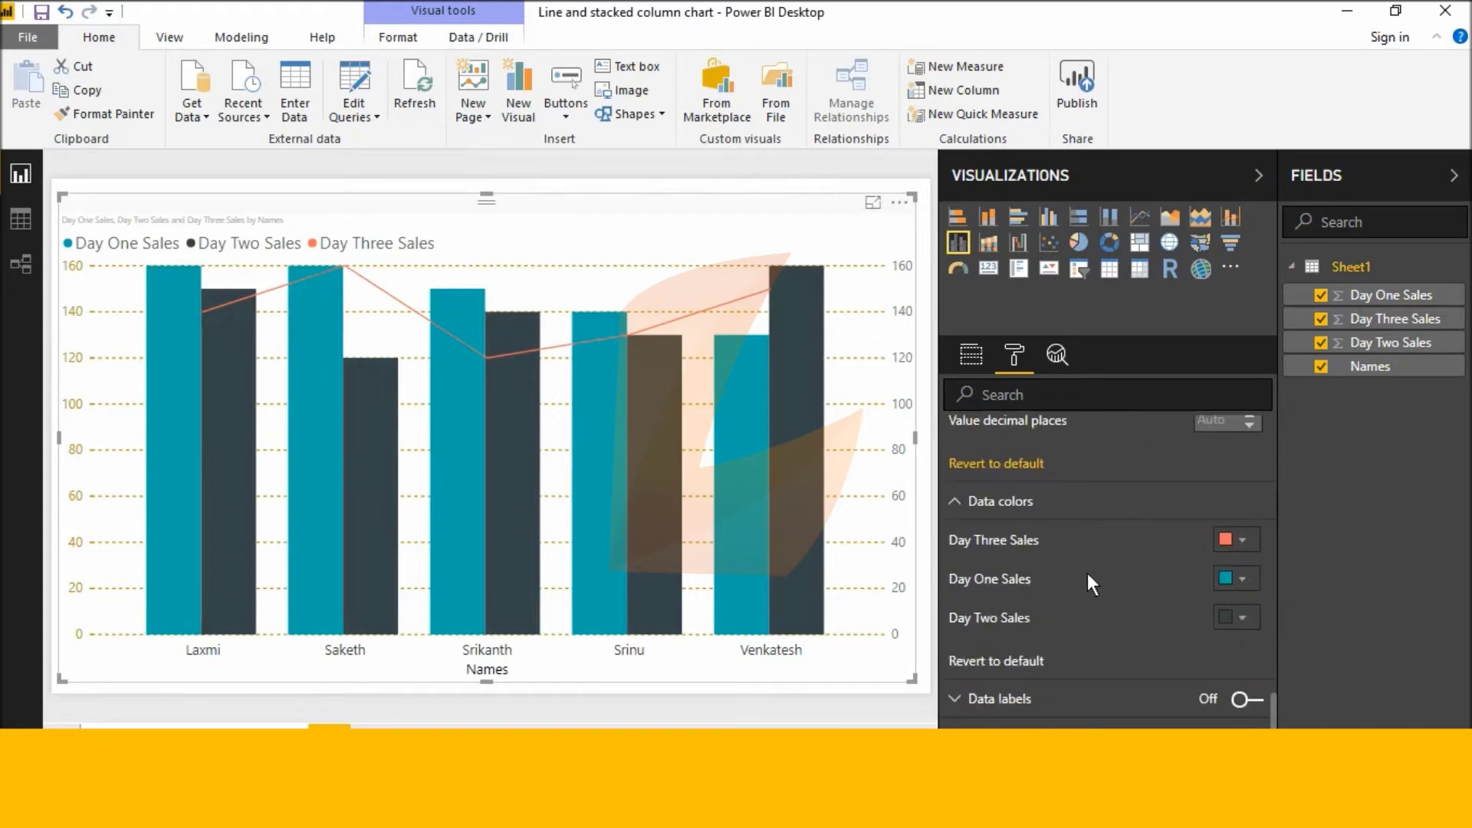
pyautogui.click(1242, 540)
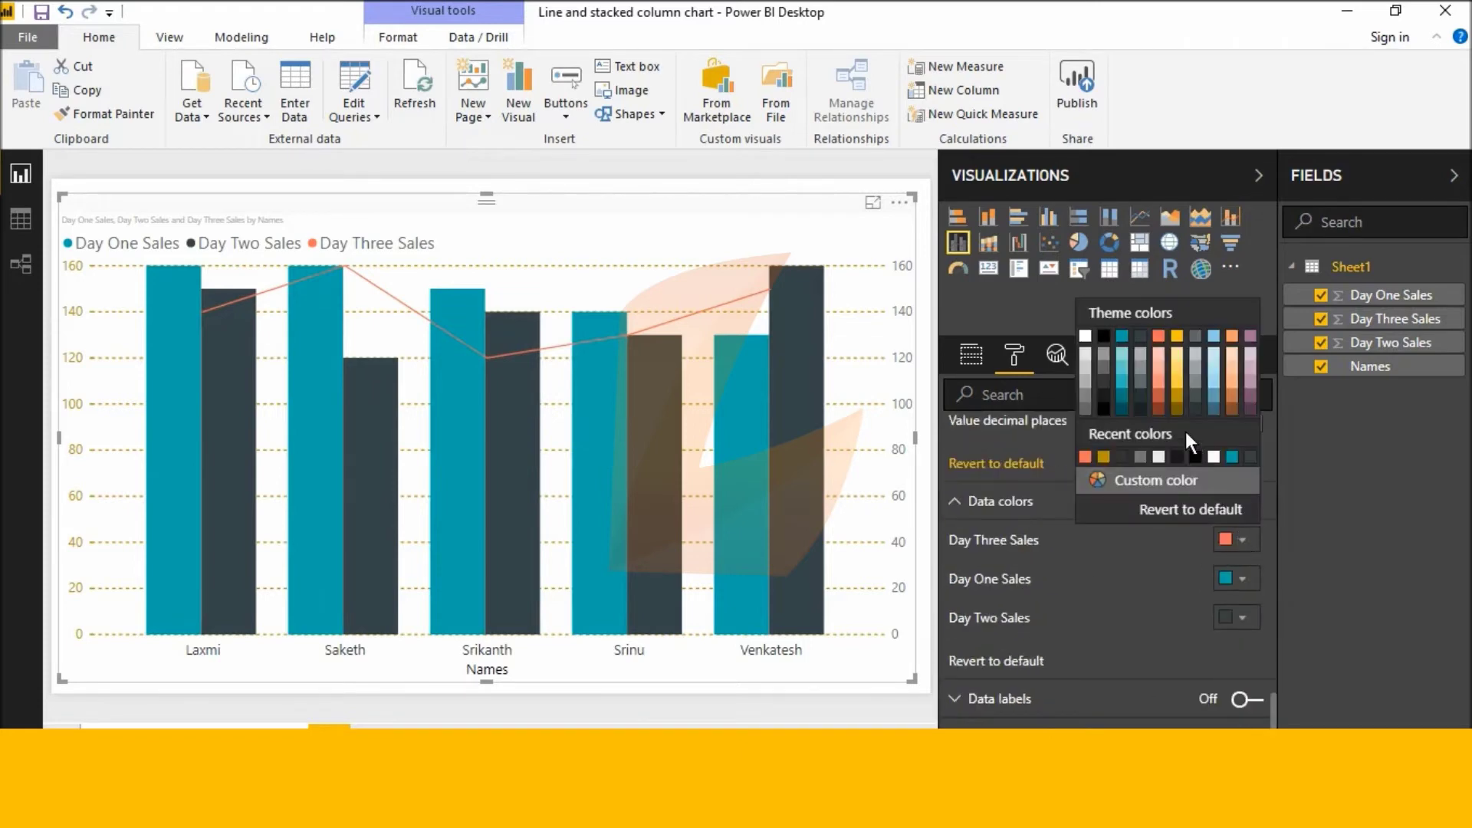
pyautogui.click(1233, 407)
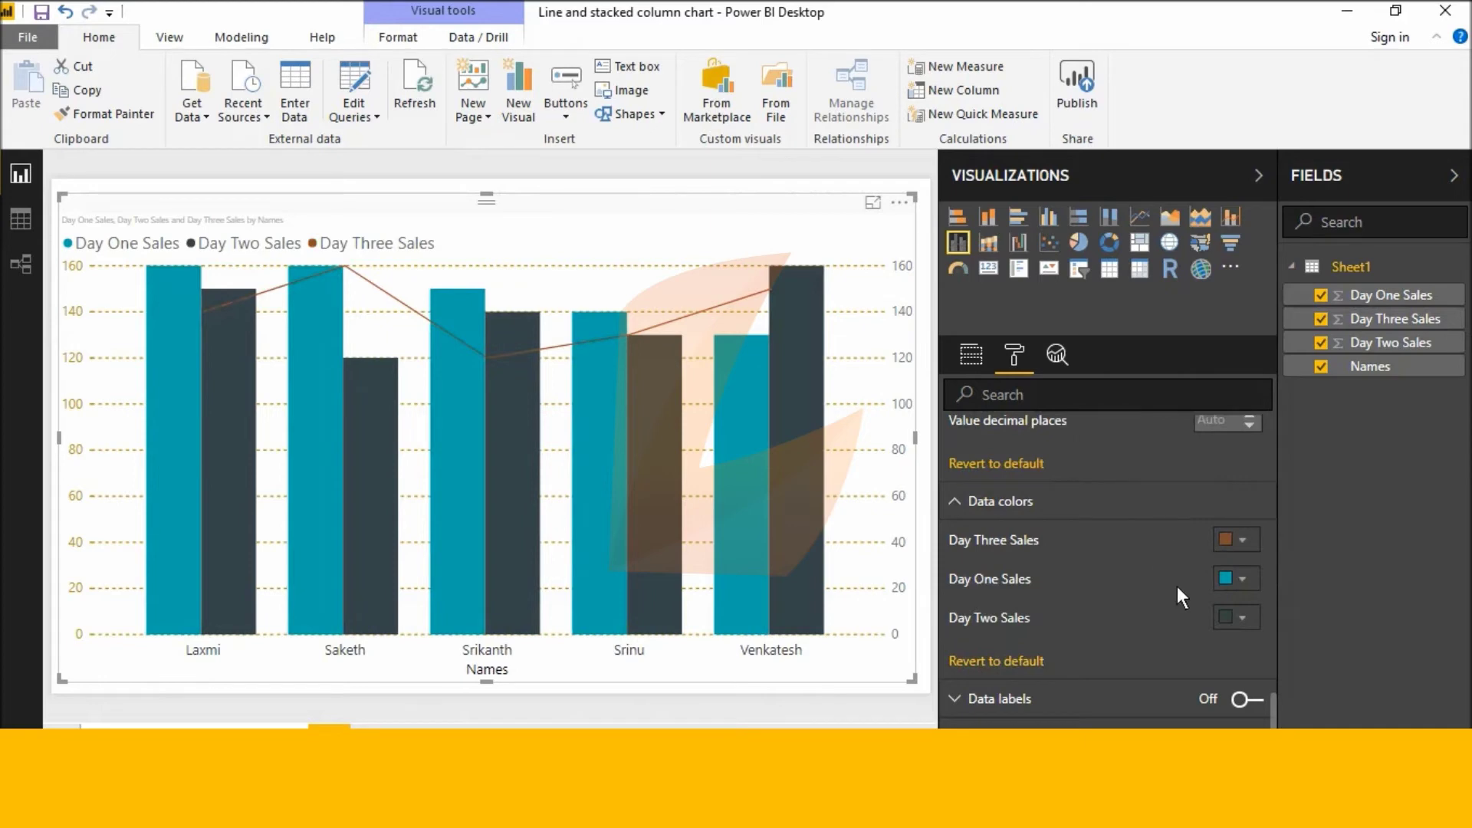
pyautogui.click(1241, 578)
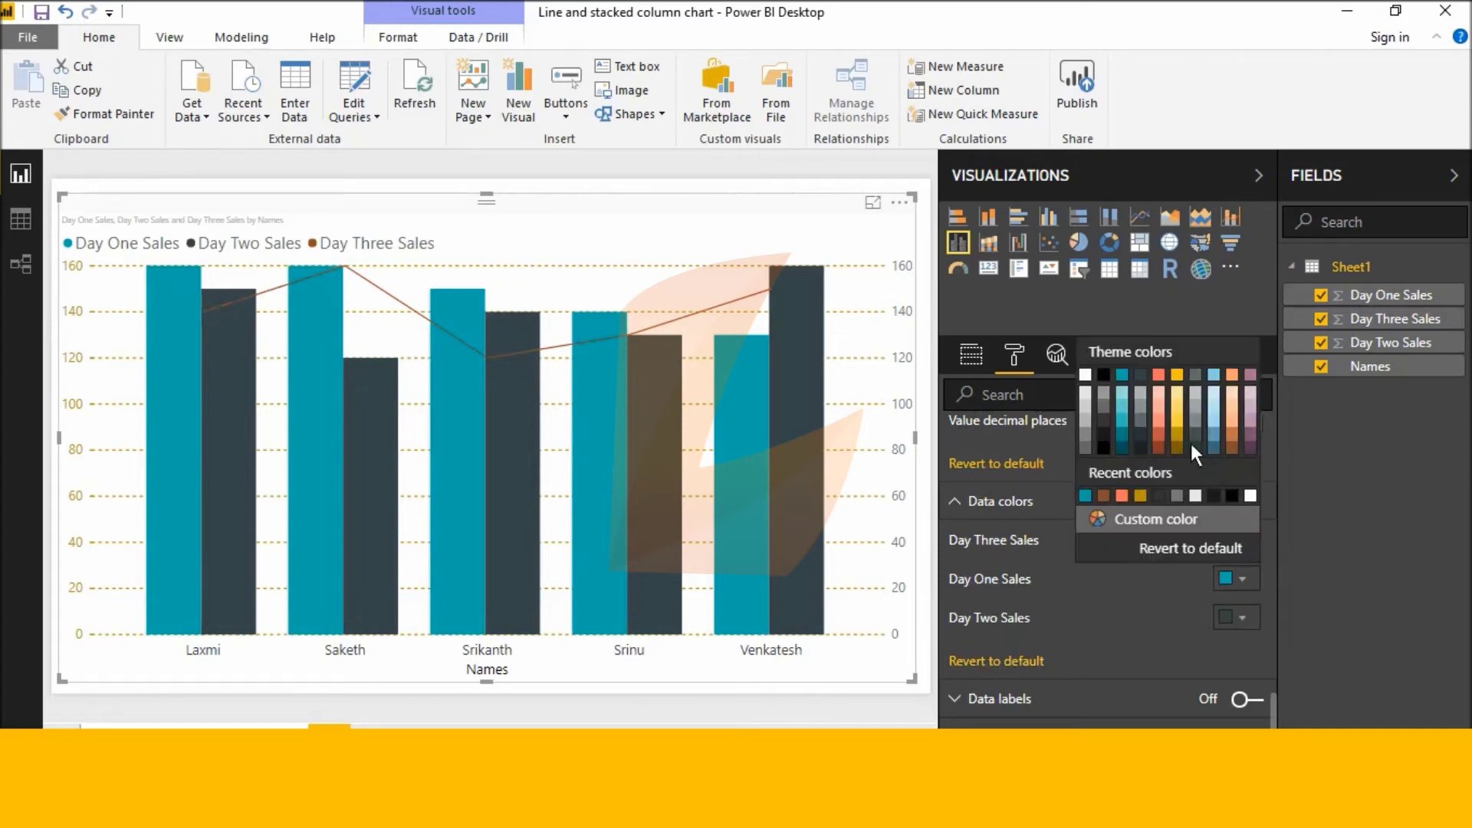
pyautogui.click(1125, 418)
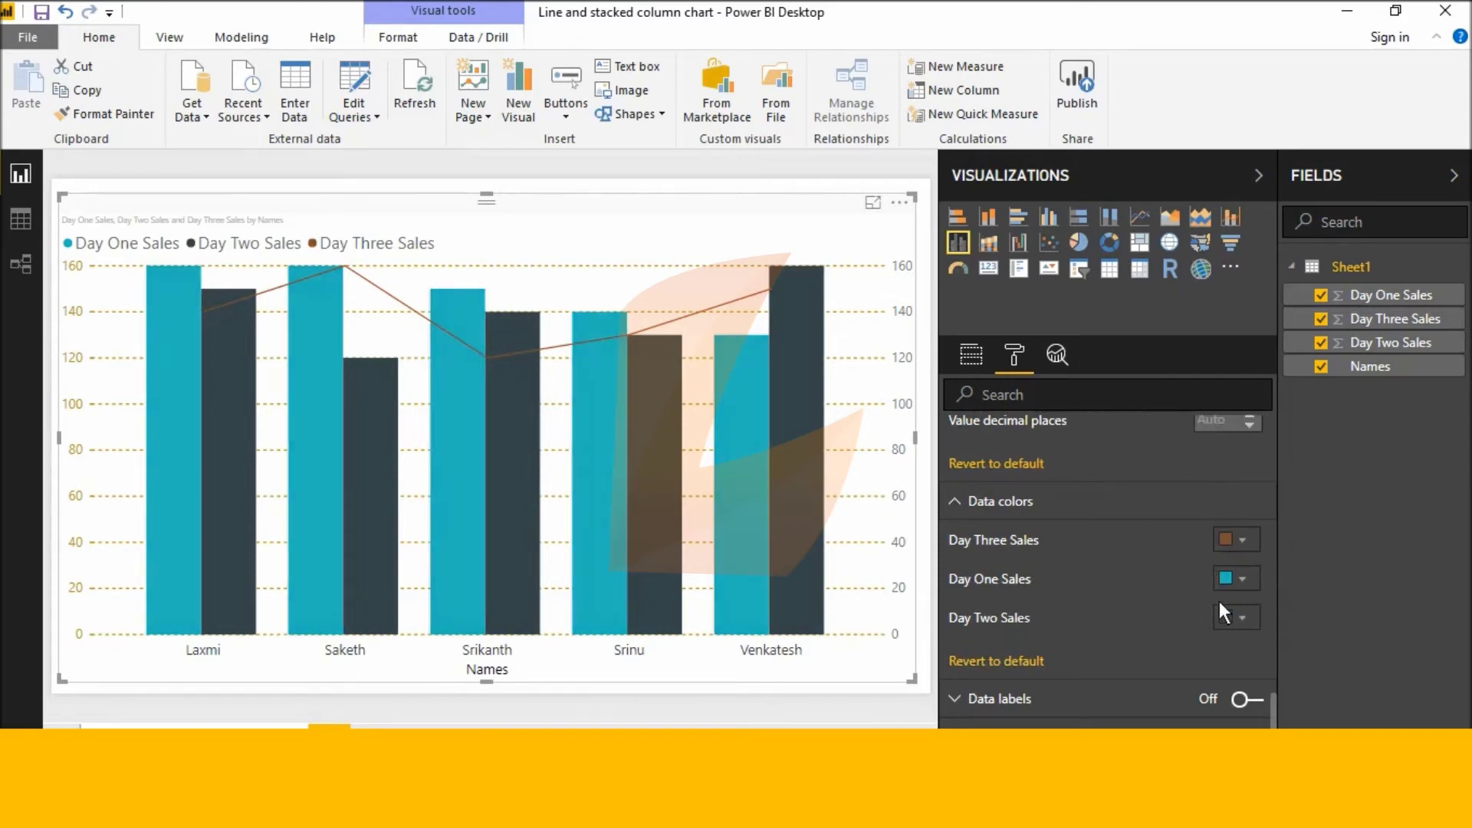
pyautogui.click(1239, 617)
pyautogui.click(1250, 459)
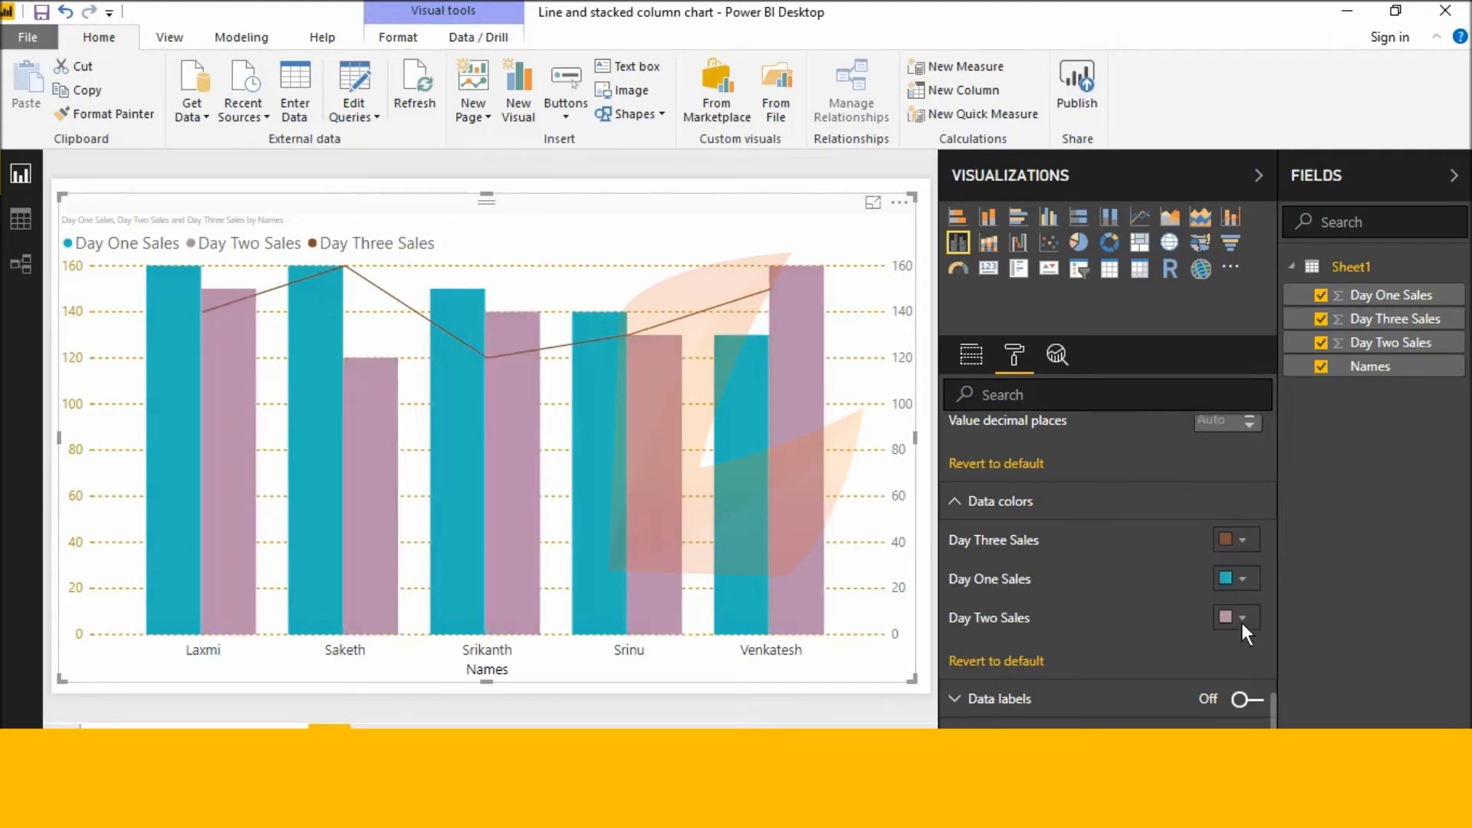
# Set the data colours to light blue for Day Two Sales and a very dark grey for Day One Sales
pyautogui.click(1242, 620)
pyautogui.click(1215, 462)
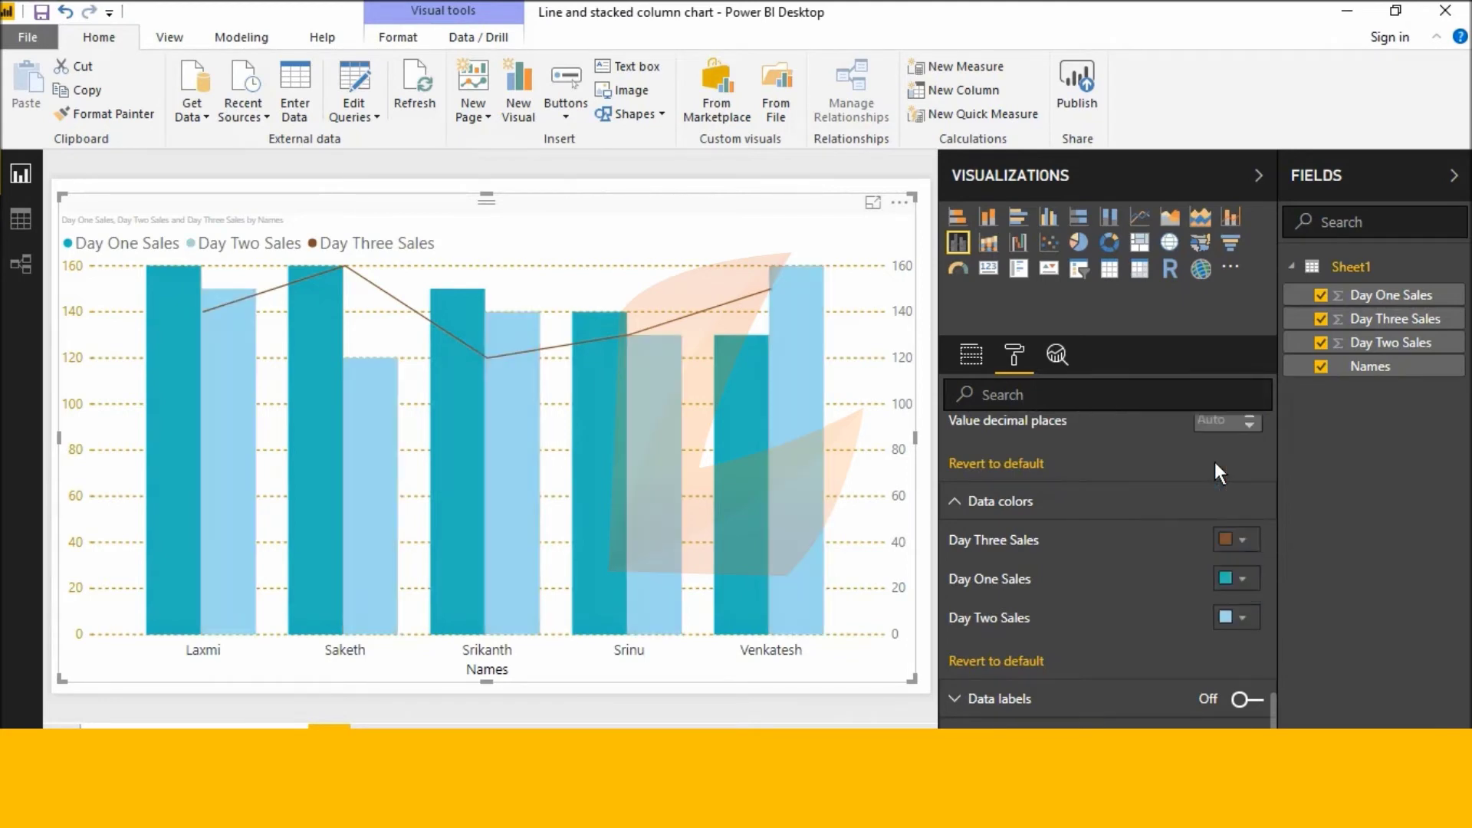
pyautogui.click(1239, 581)
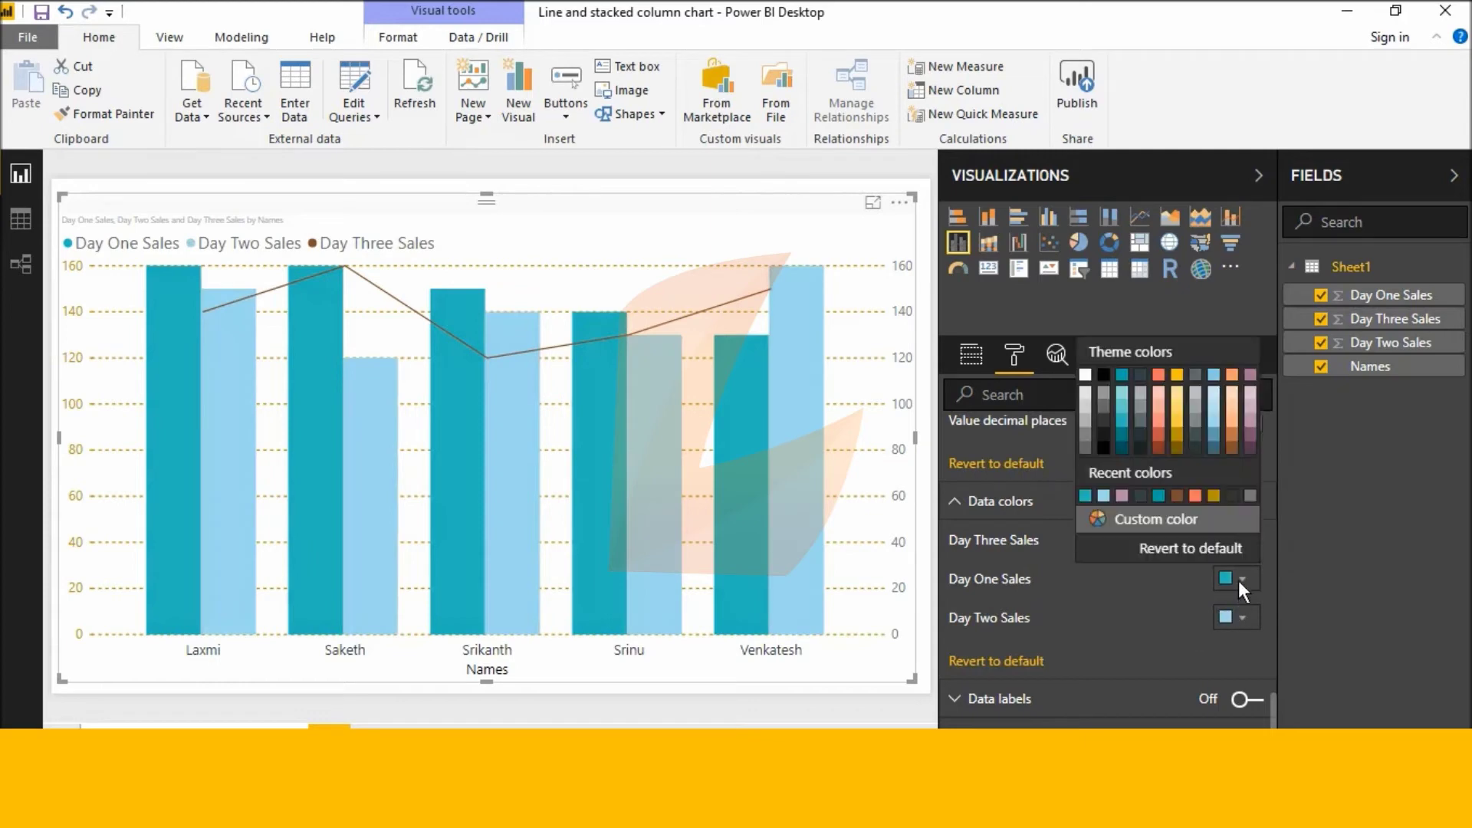
pyautogui.click(1140, 441)
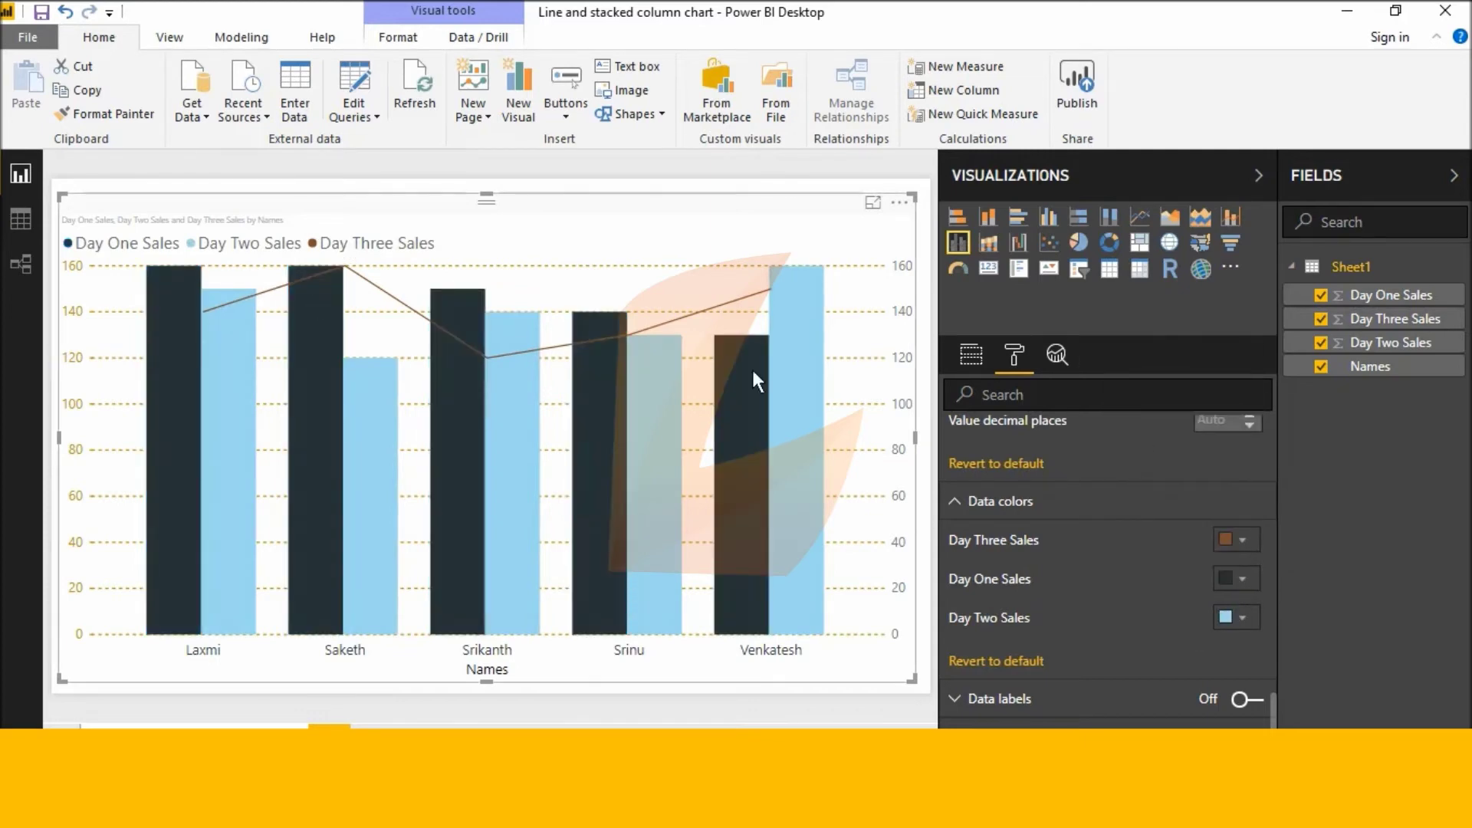
# Try dark purple for the Day Three Sales line and settle on dark yellow as its data colour
pyautogui.click(1243, 540)
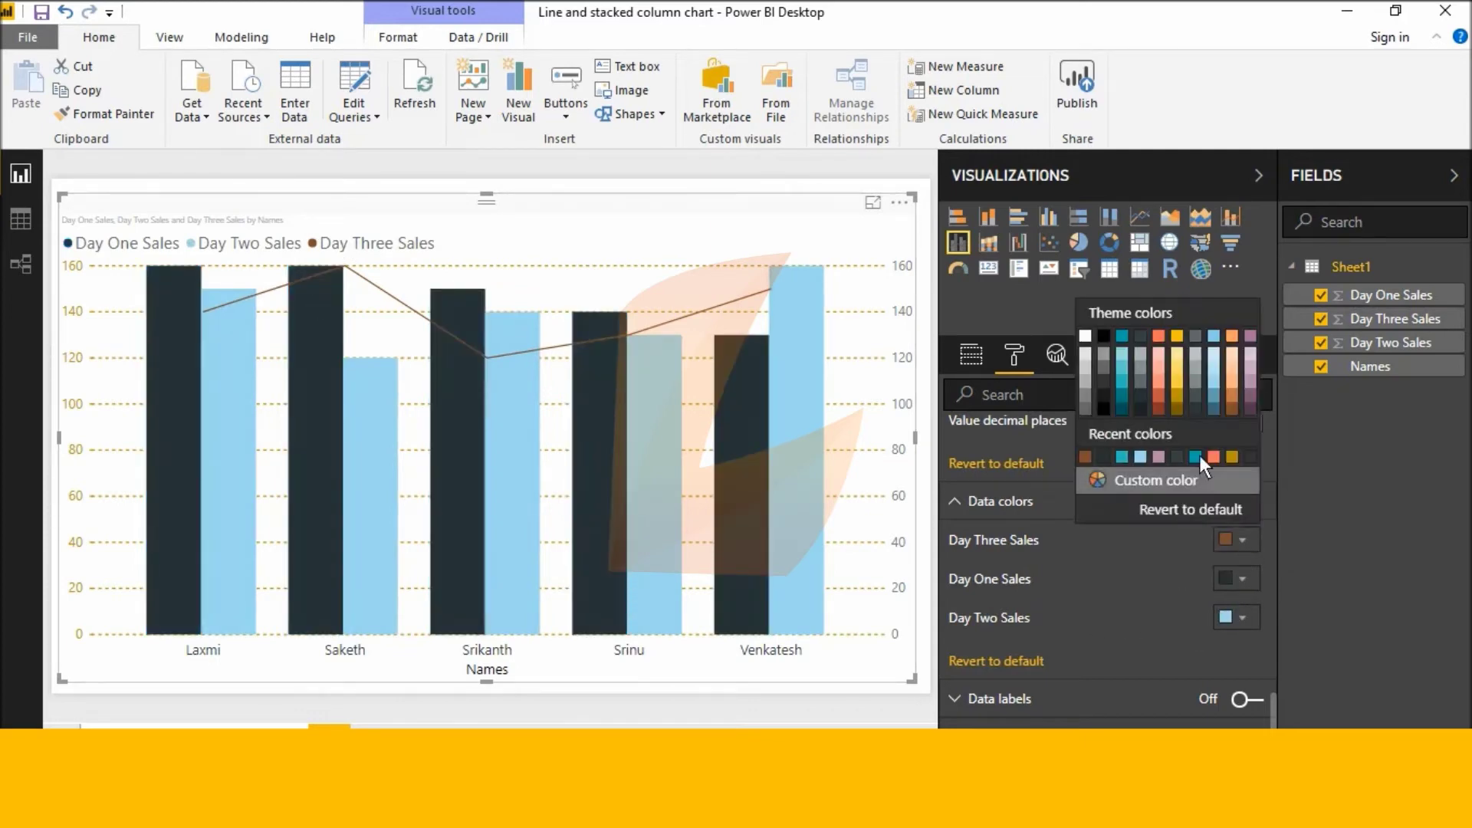
pyautogui.click(1250, 415)
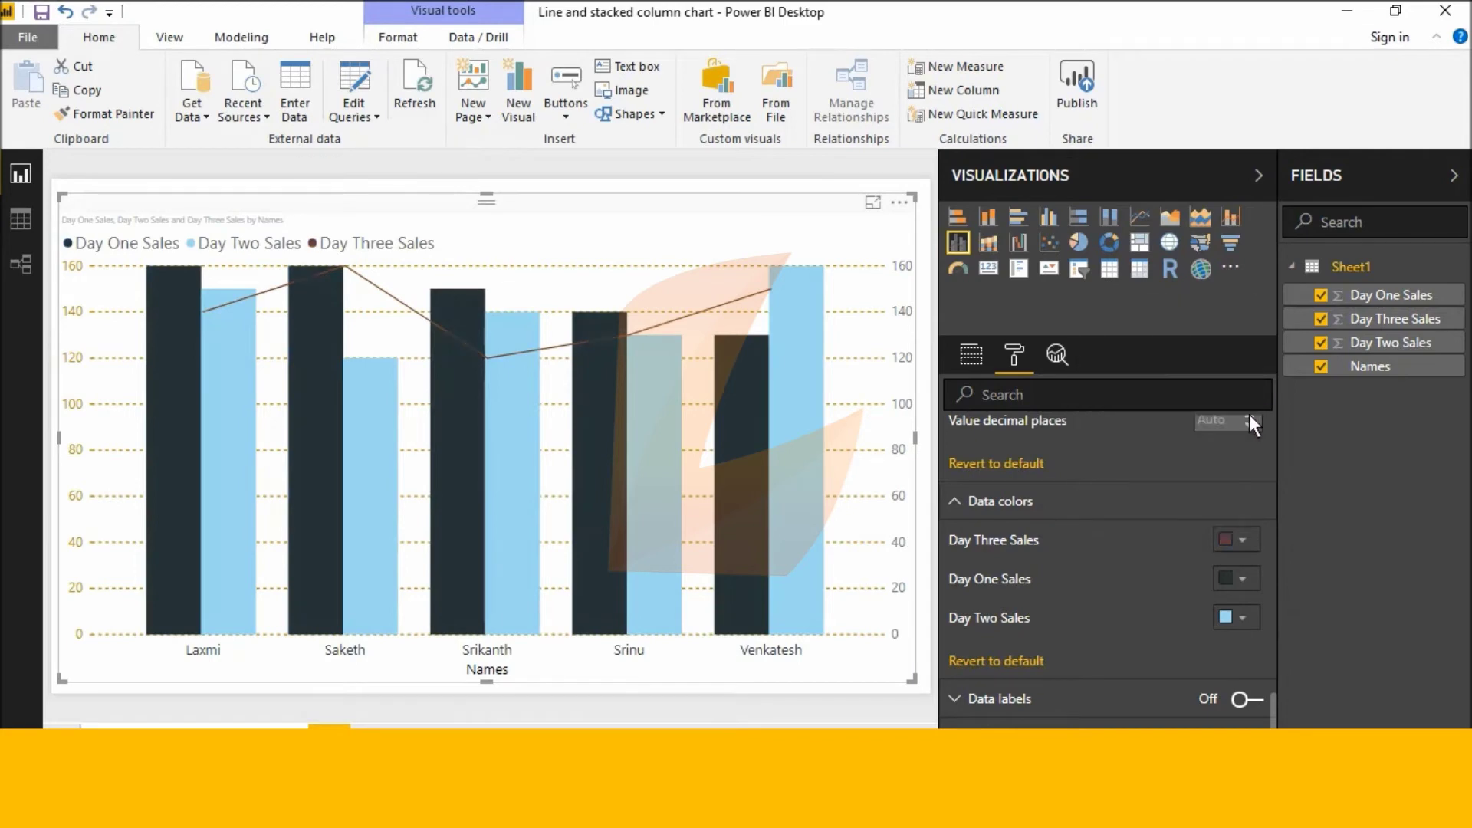
pyautogui.click(1240, 537)
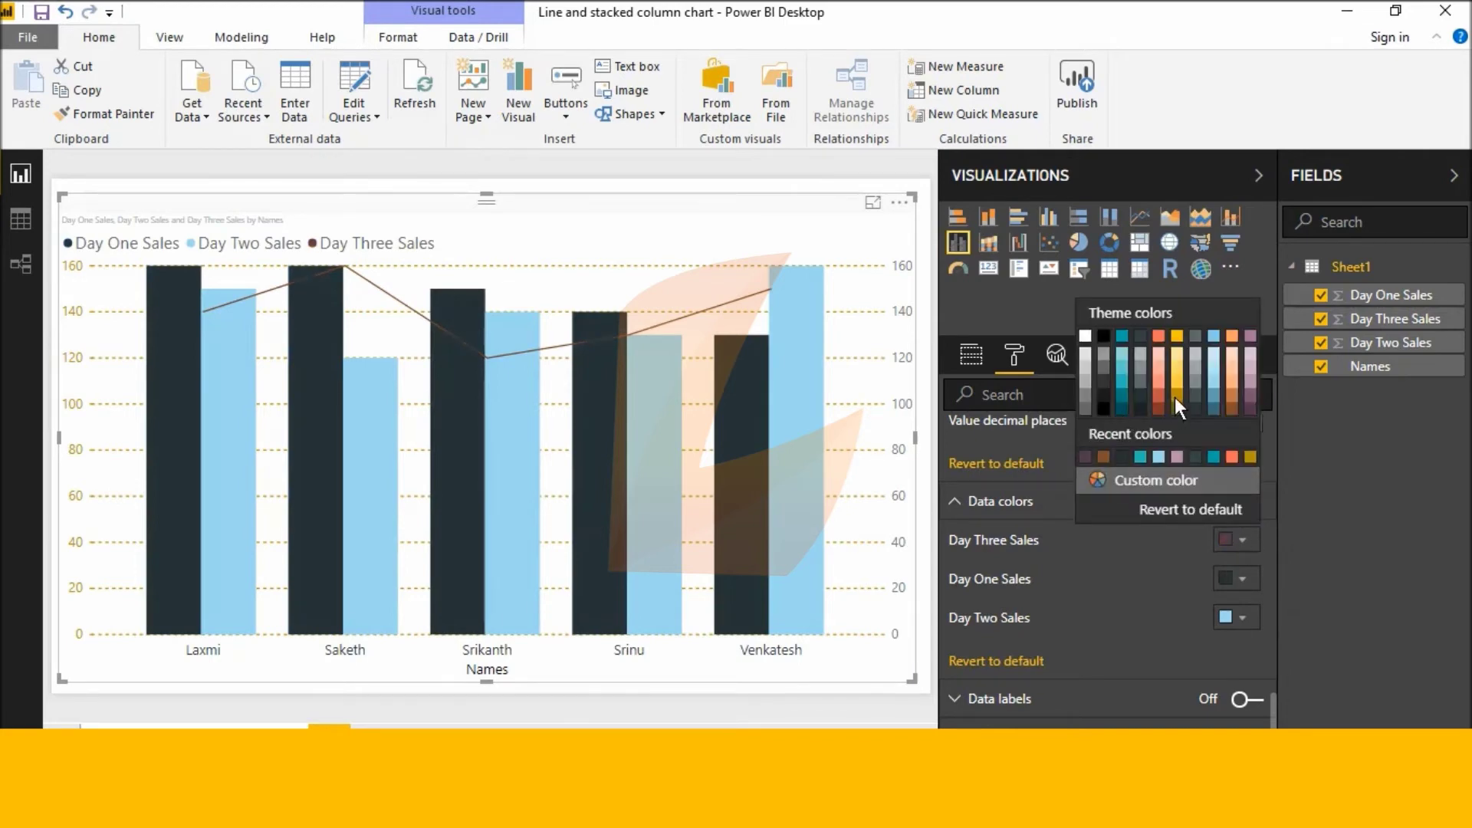
pyautogui.click(1177, 405)
# Turn on the chart's data labels and increase their text size to 15
pyautogui.scroll(-3, 1197, 588)
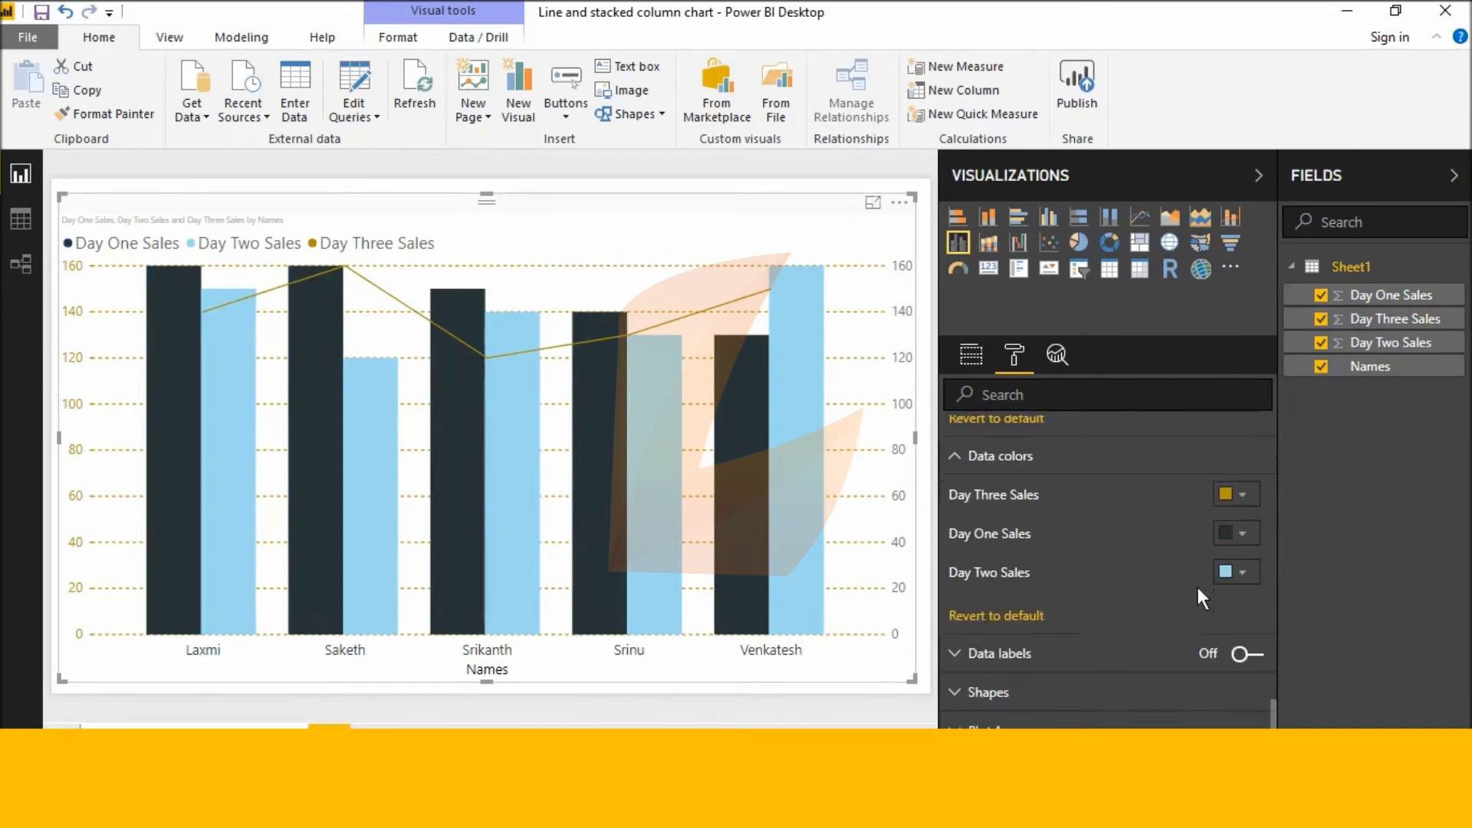
pyautogui.click(1246, 592)
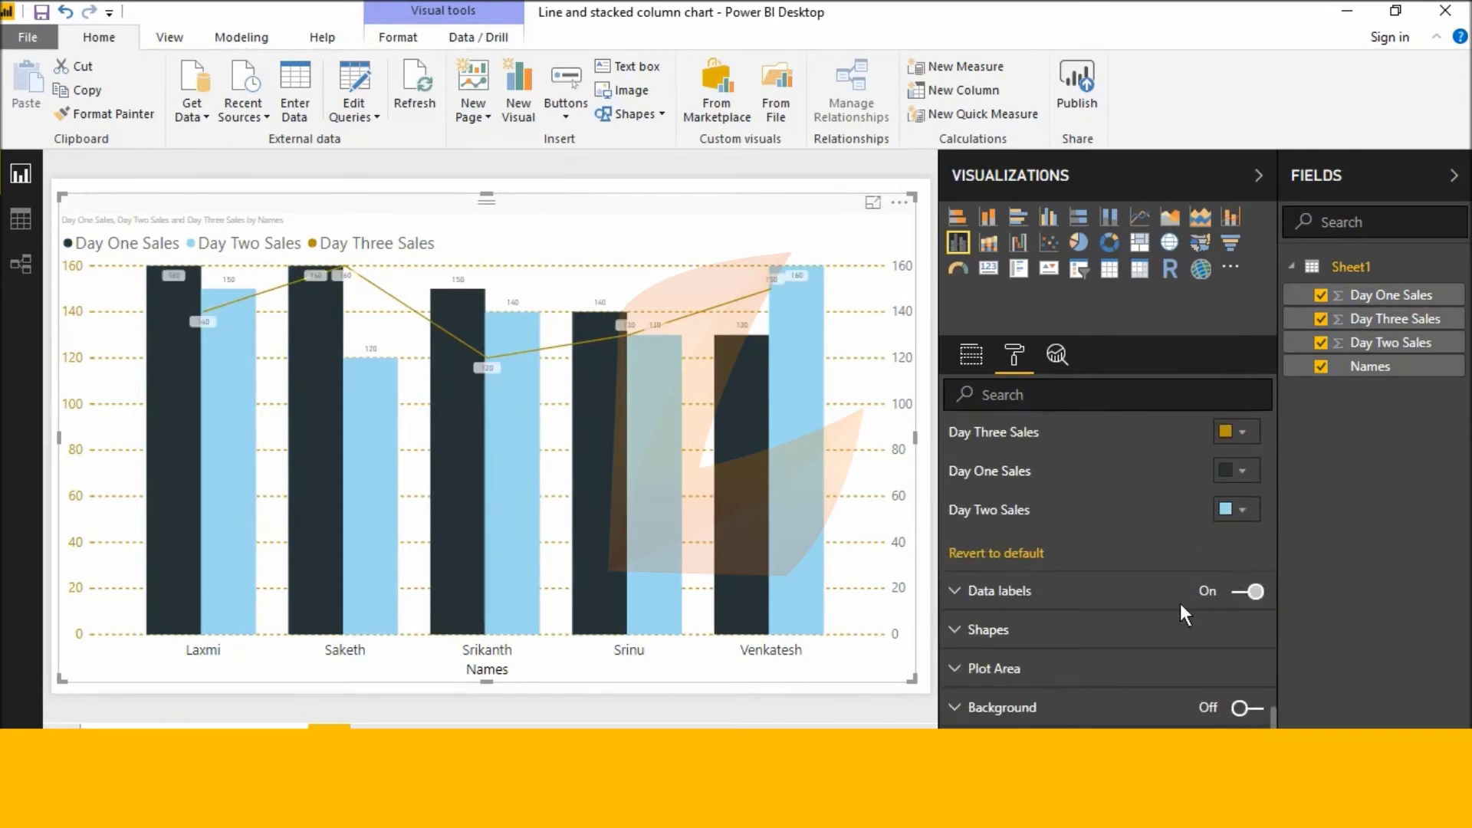
pyautogui.scroll(-2, 1181, 605)
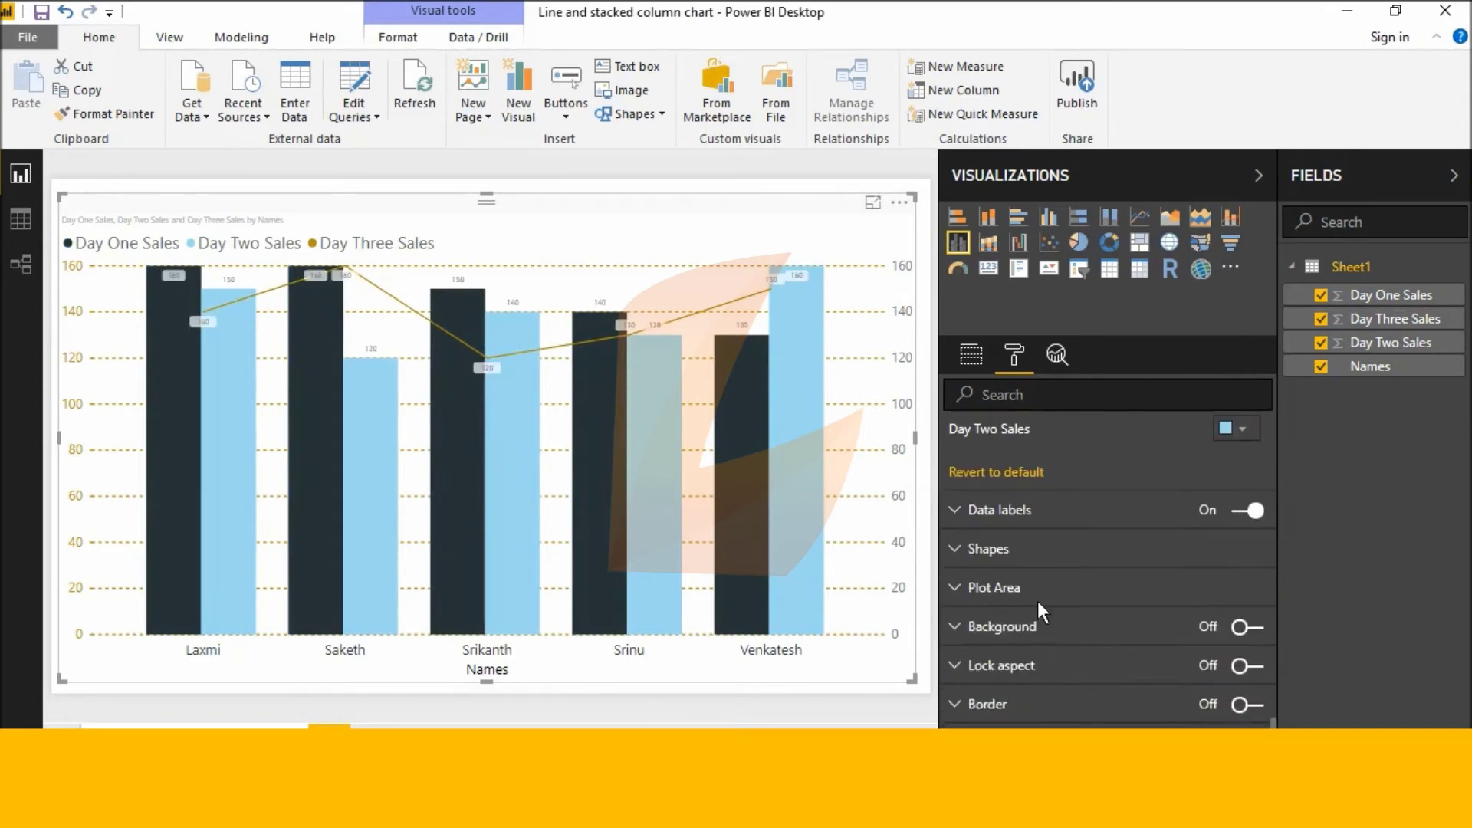
pyautogui.click(964, 515)
pyautogui.scroll(-3, 1004, 583)
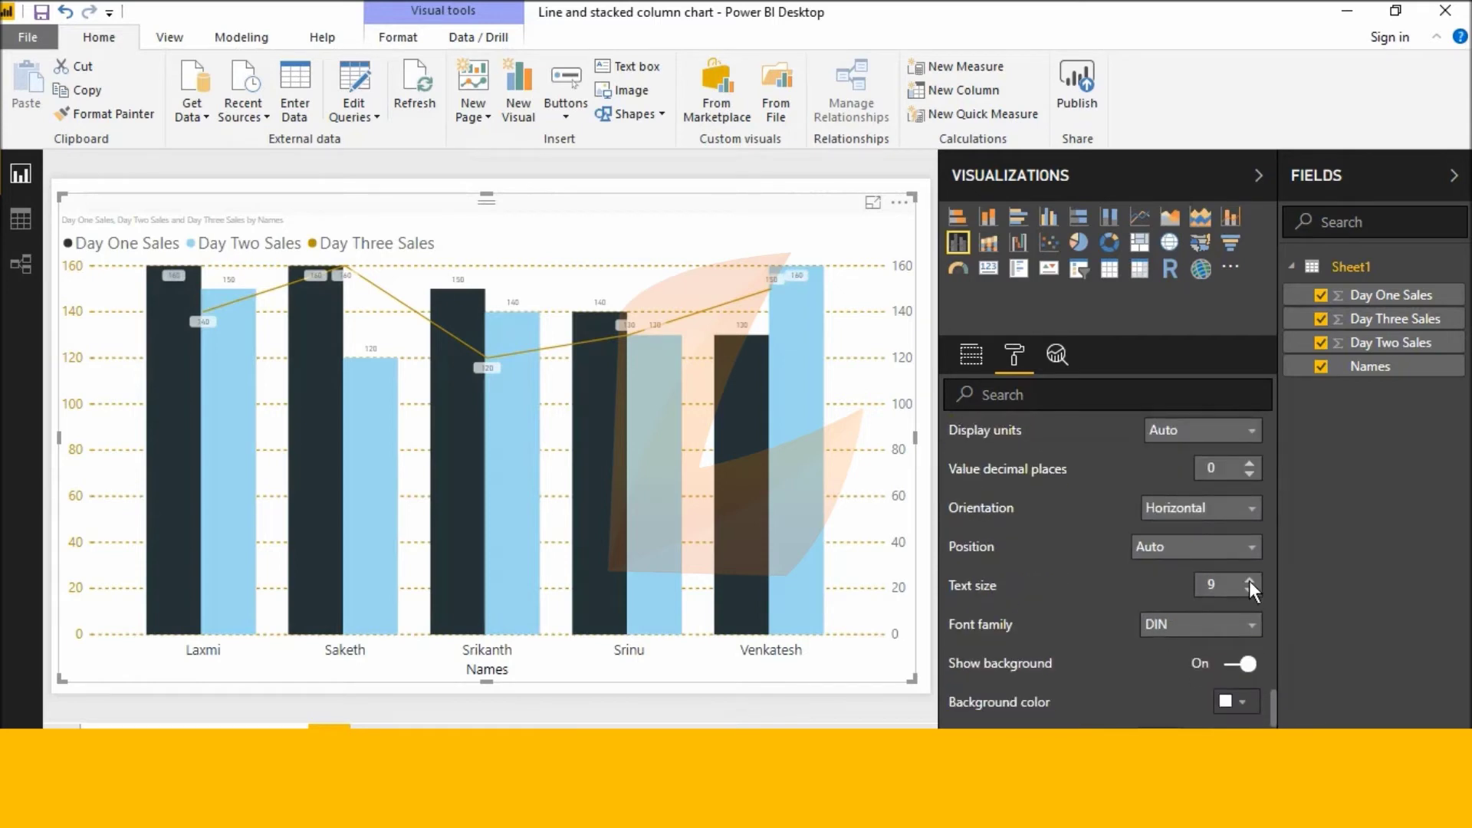
pyautogui.click(1250, 579)
pyautogui.click(1250, 579)
pyautogui.click(1249, 578)
pyautogui.click(1250, 579)
pyautogui.click(1250, 578)
pyautogui.click(1249, 579)
# Set the text colour of the data labels to white
pyautogui.scroll(-3, 1216, 622)
pyautogui.scroll(3, 1216, 623)
pyautogui.scroll(-3, 1217, 623)
pyautogui.scroll(6, 1216, 622)
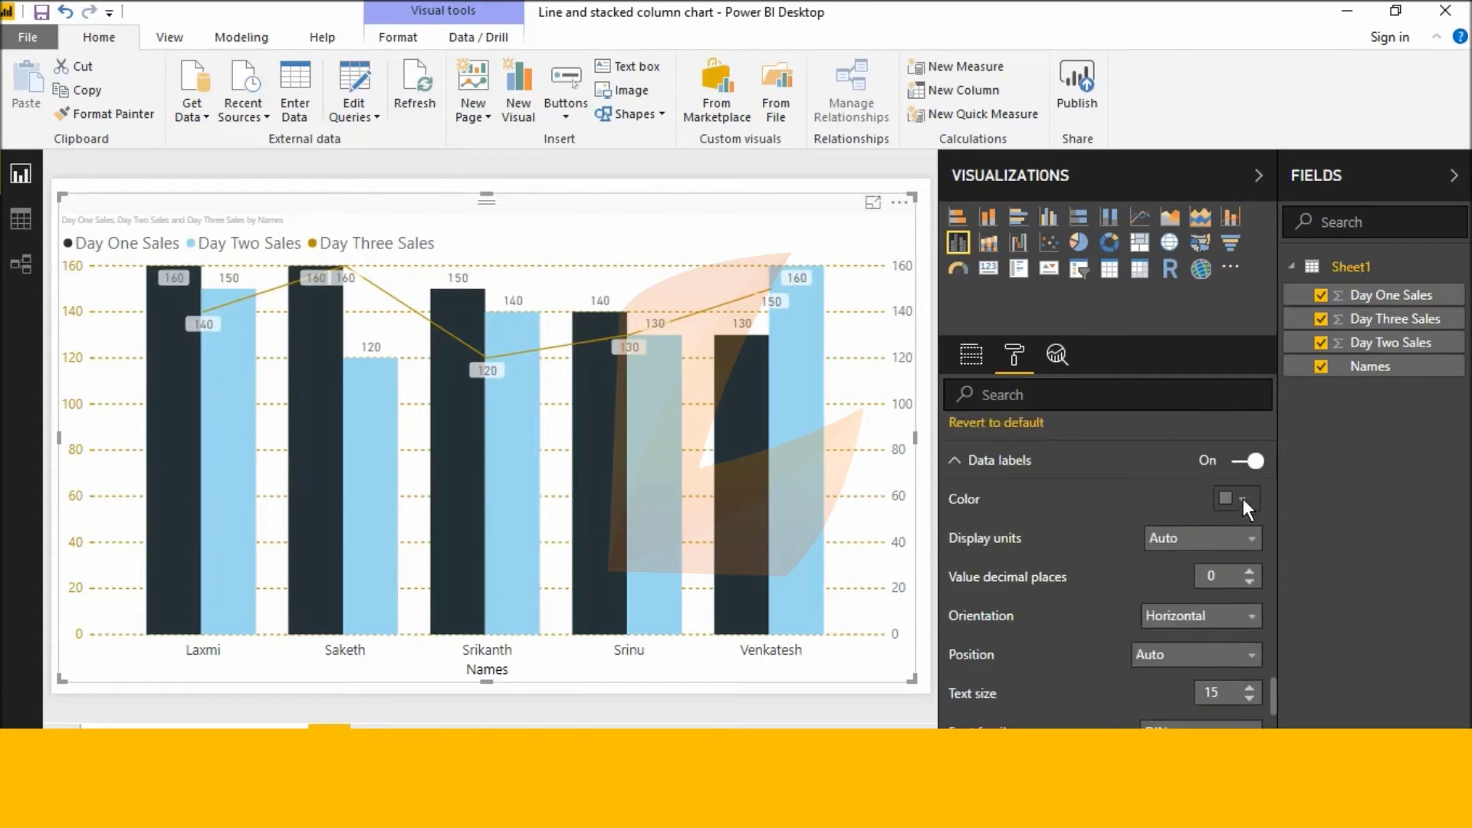
pyautogui.click(1243, 498)
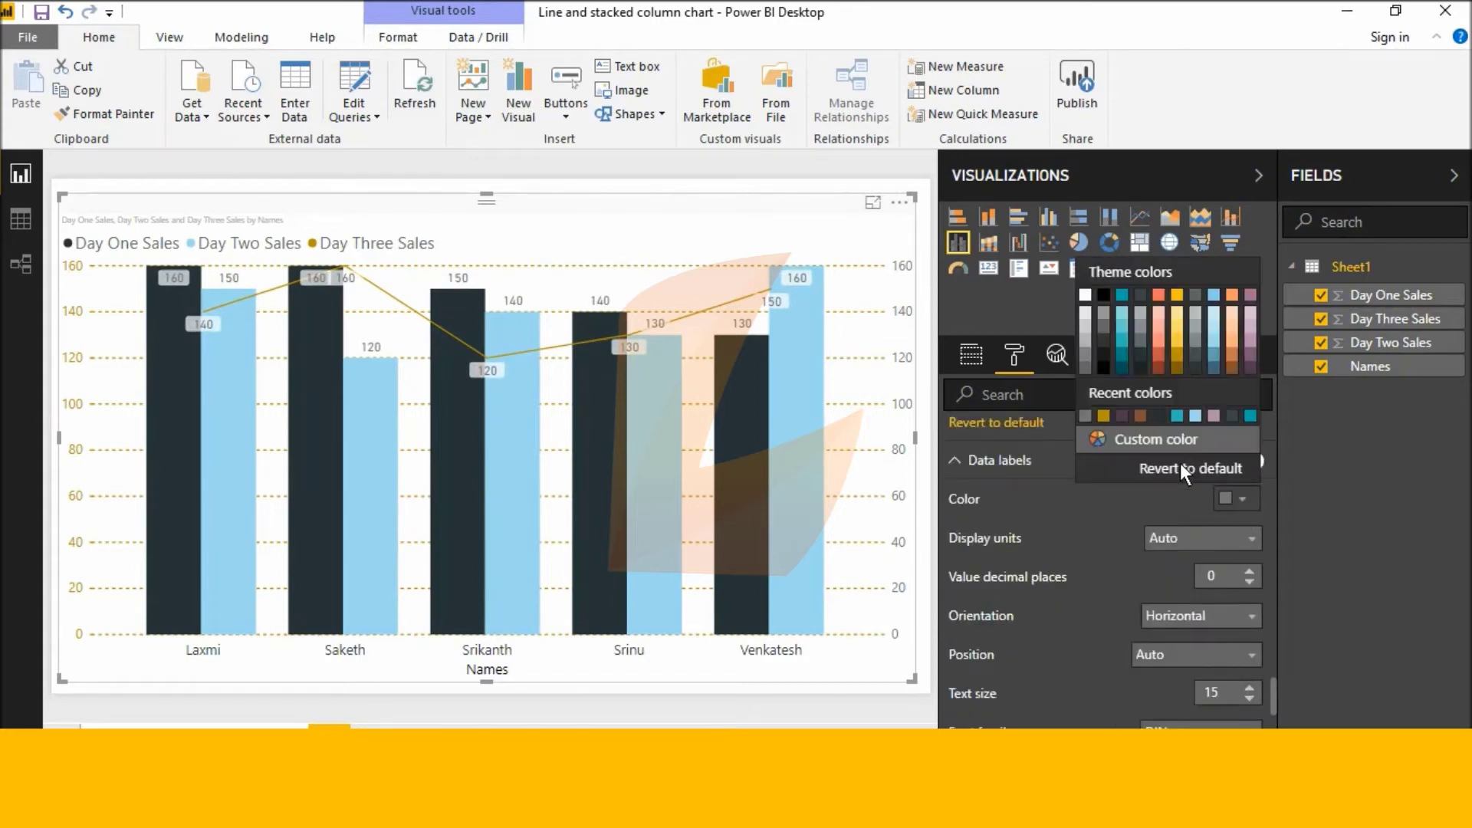
pyautogui.click(1083, 298)
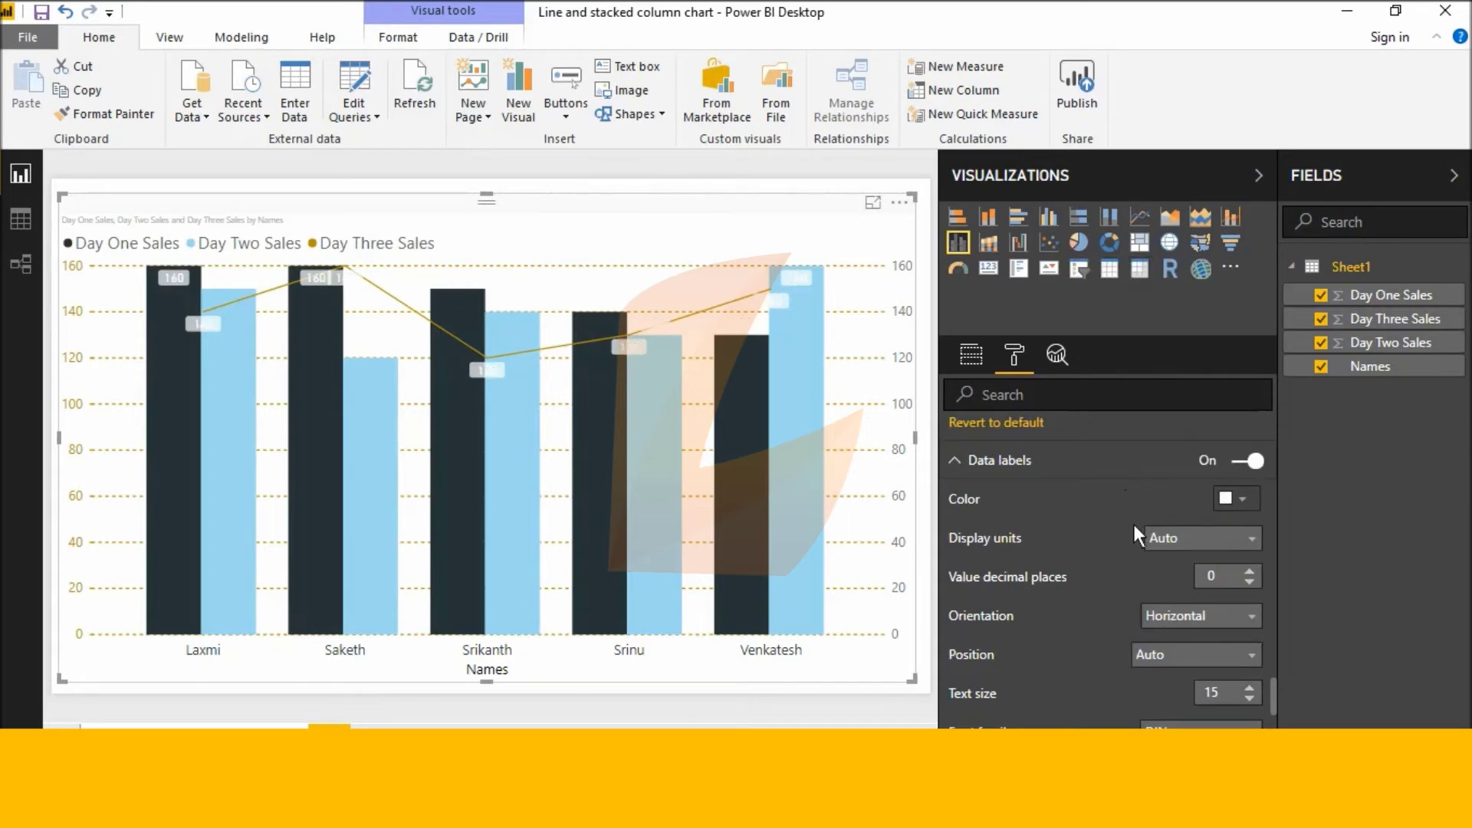
# Try a very dark grey background colour for the data labels and settle on dark purple
pyautogui.scroll(-5, 1209, 576)
pyautogui.scroll(-1, 1255, 664)
pyautogui.click(1249, 595)
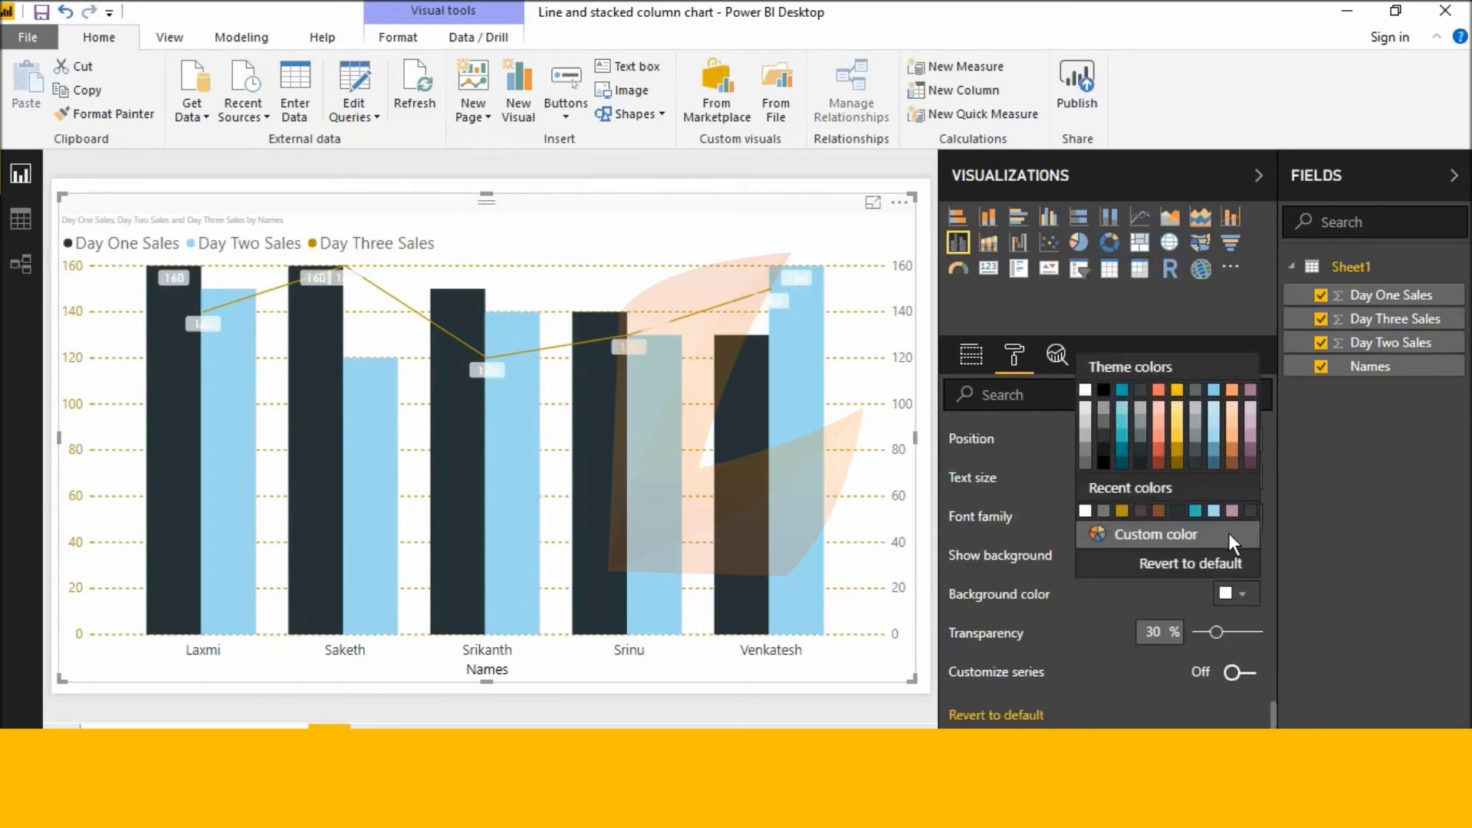
pyautogui.click(1135, 466)
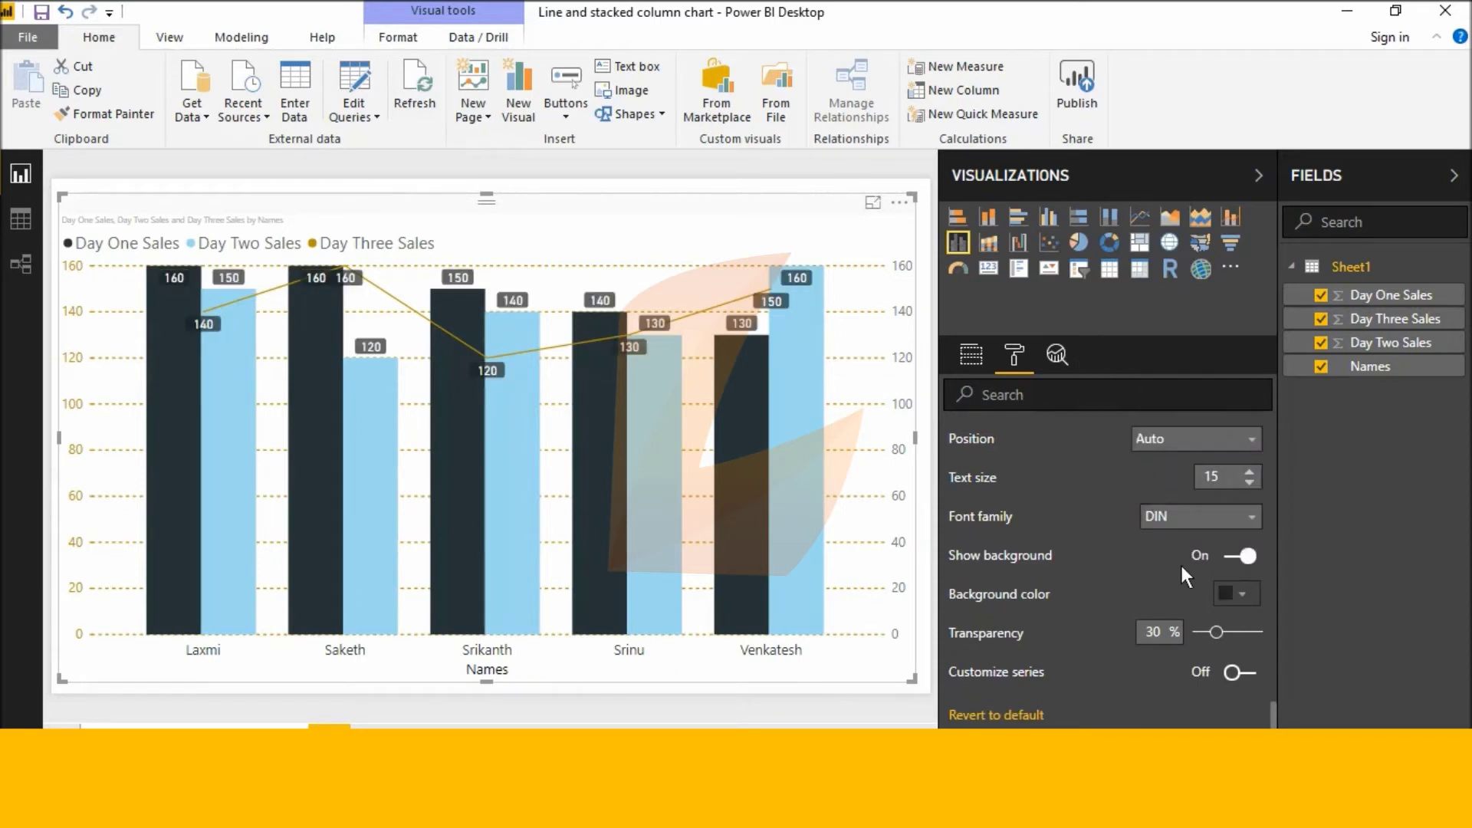
pyautogui.click(1244, 596)
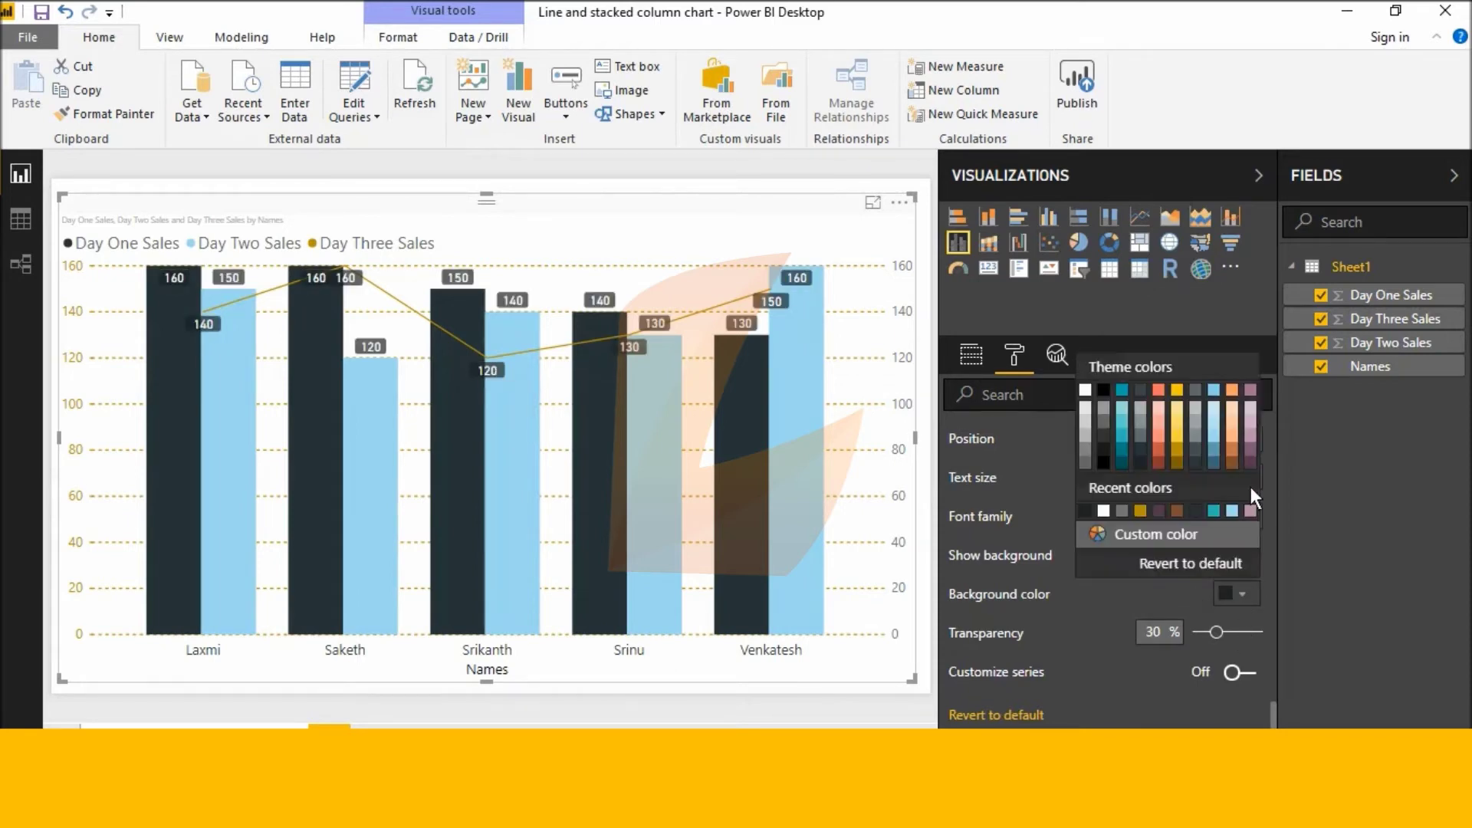
pyautogui.click(1249, 452)
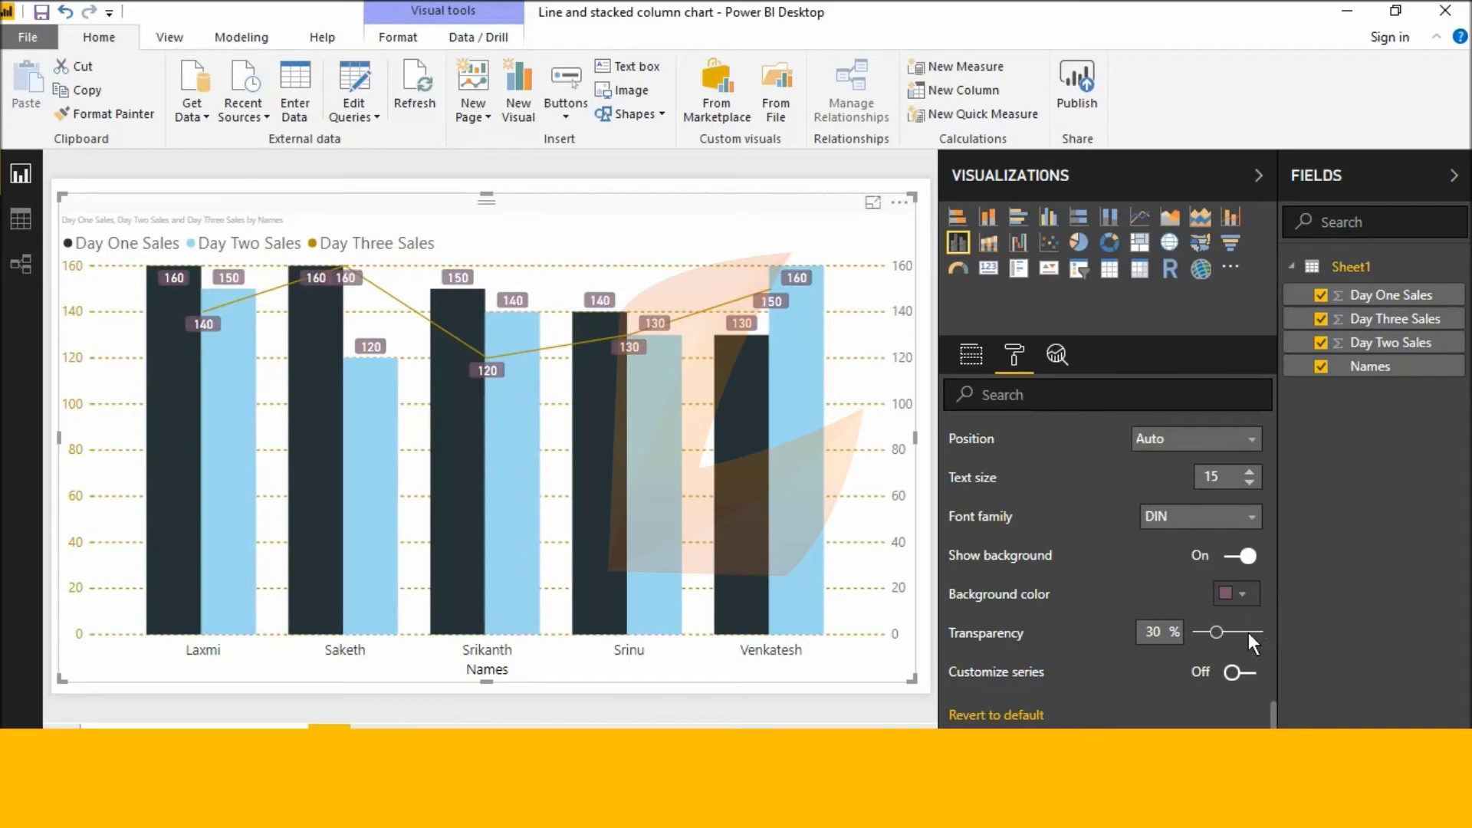
# Try a text size of 18 for the data labels and settle on 16
pyautogui.click(1249, 473)
pyautogui.click(1250, 473)
pyautogui.click(1249, 473)
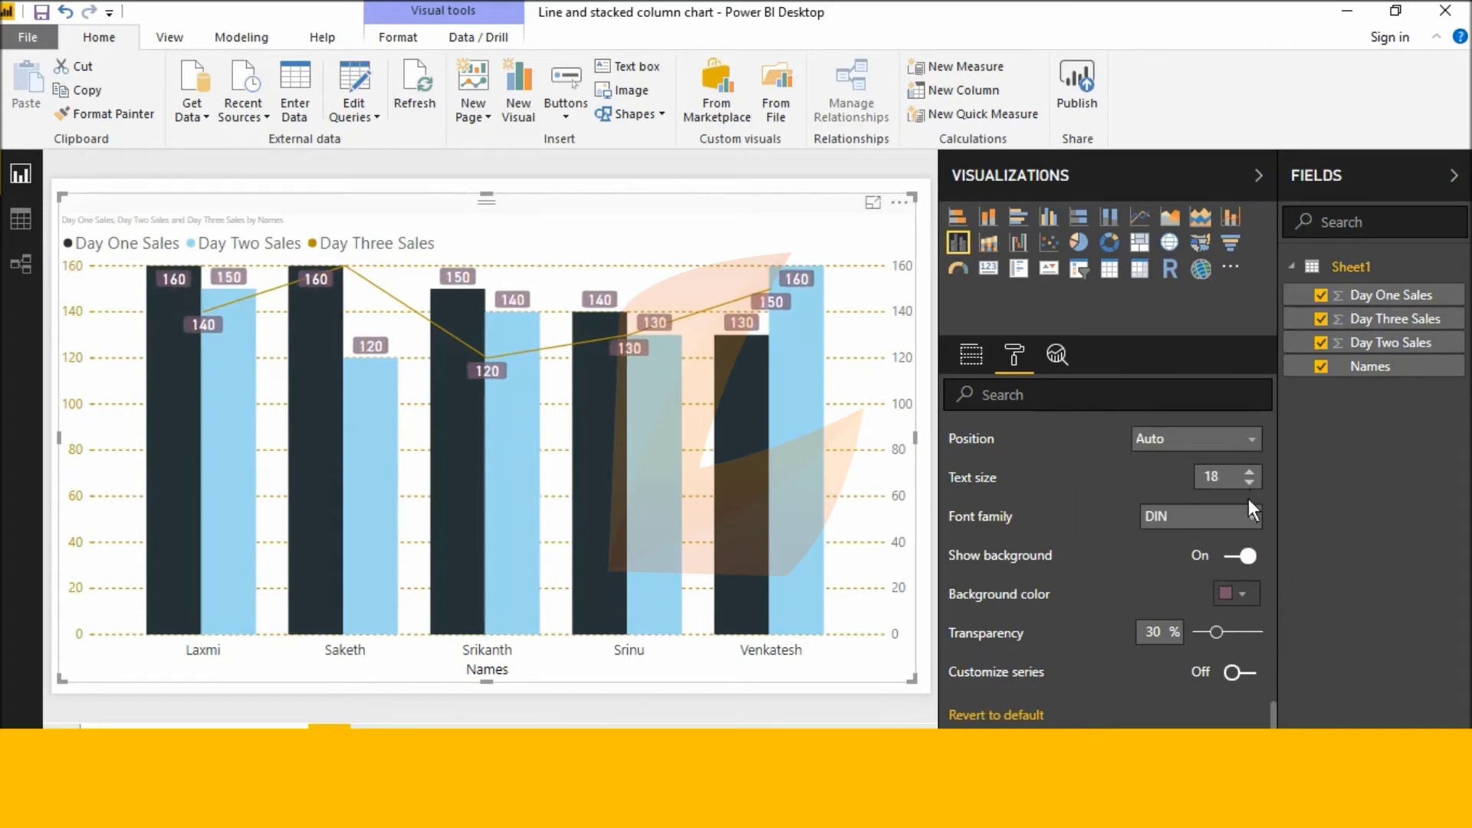
pyautogui.click(1248, 481)
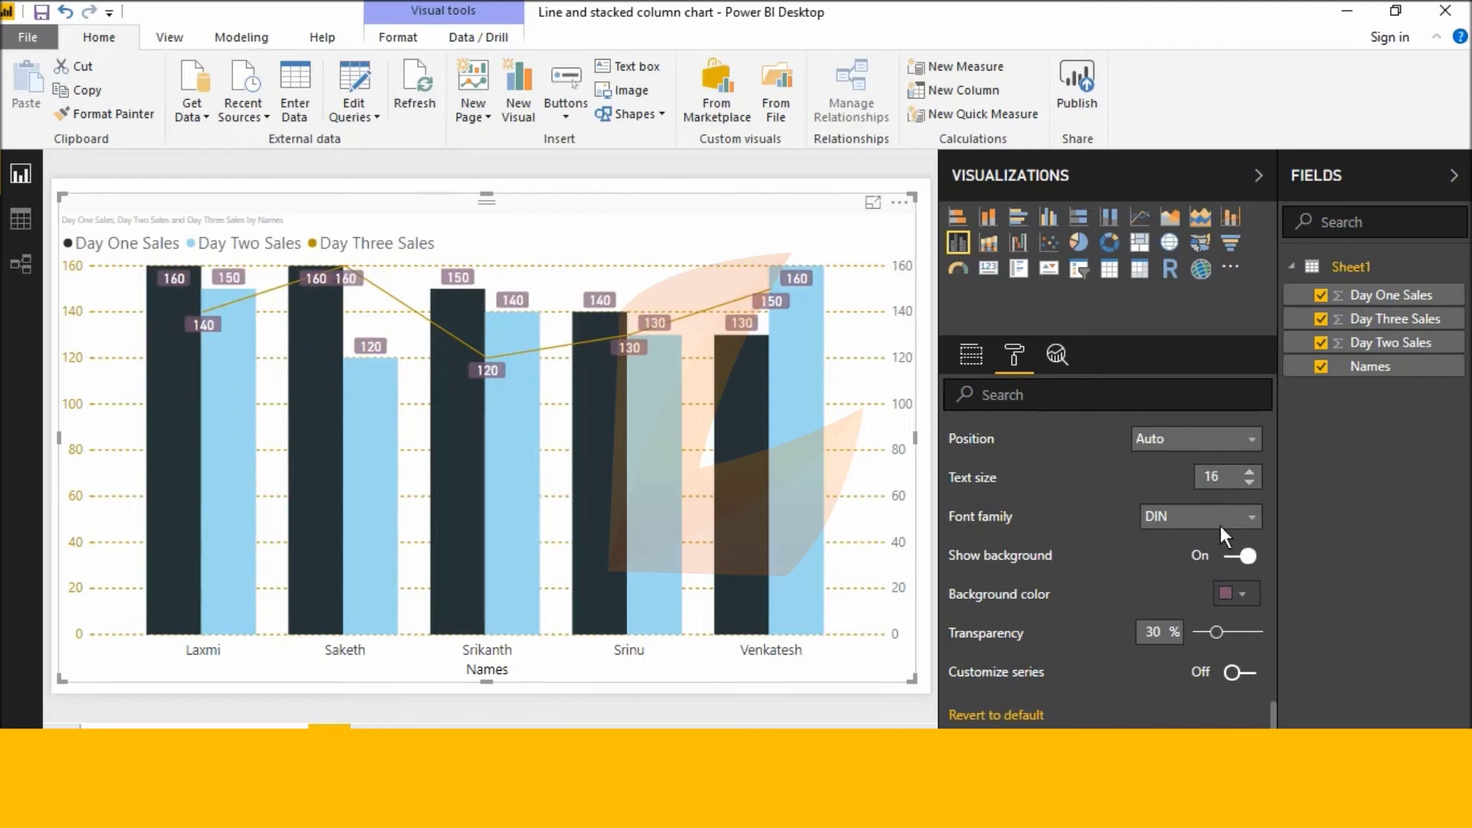
# Turn on series customization for the data labels and select Day Three Sales as the series
pyautogui.scroll(-2, 1221, 531)
pyautogui.click(1231, 571)
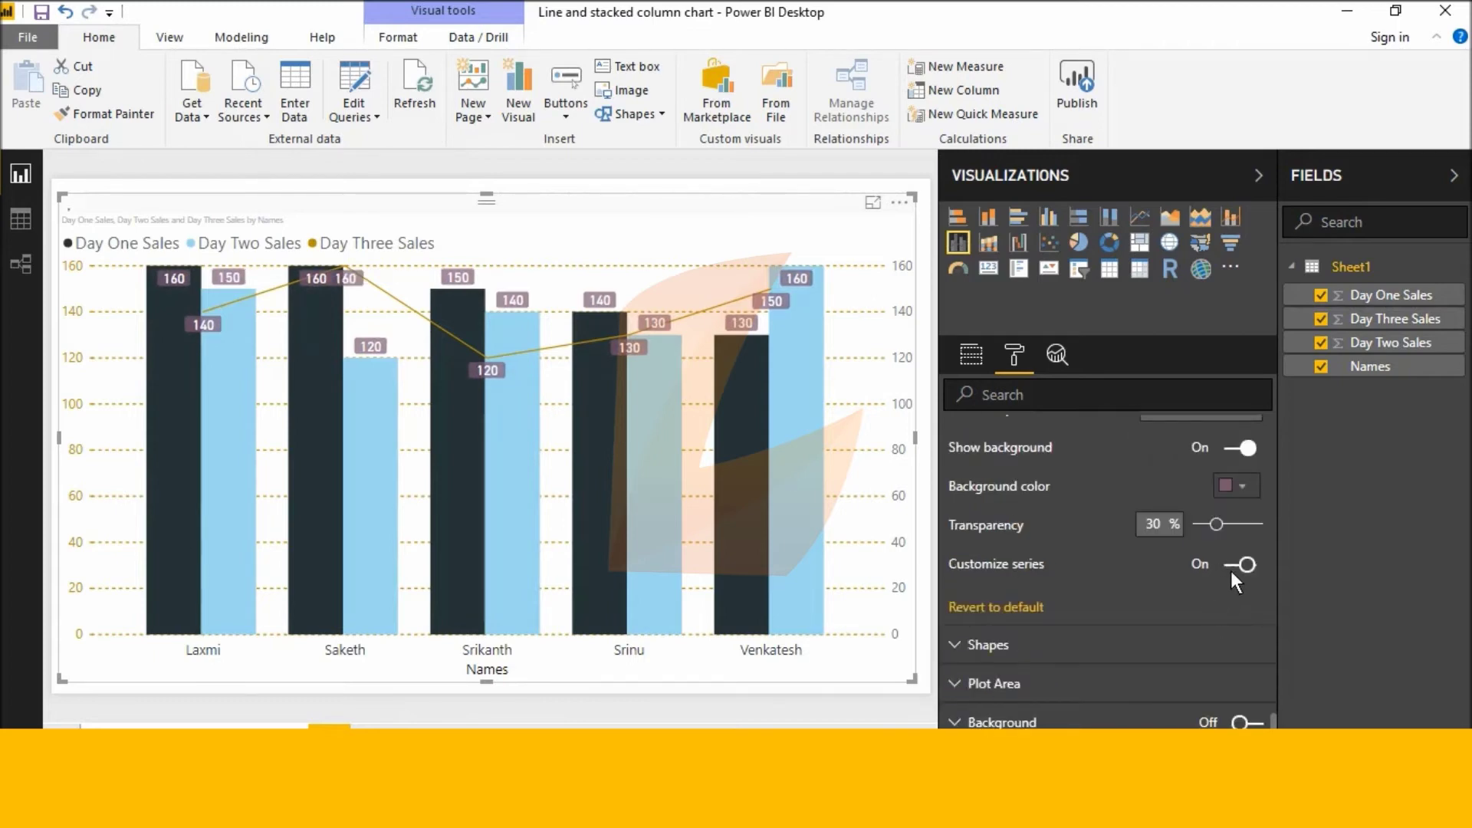
pyautogui.scroll(-2, 1109, 618)
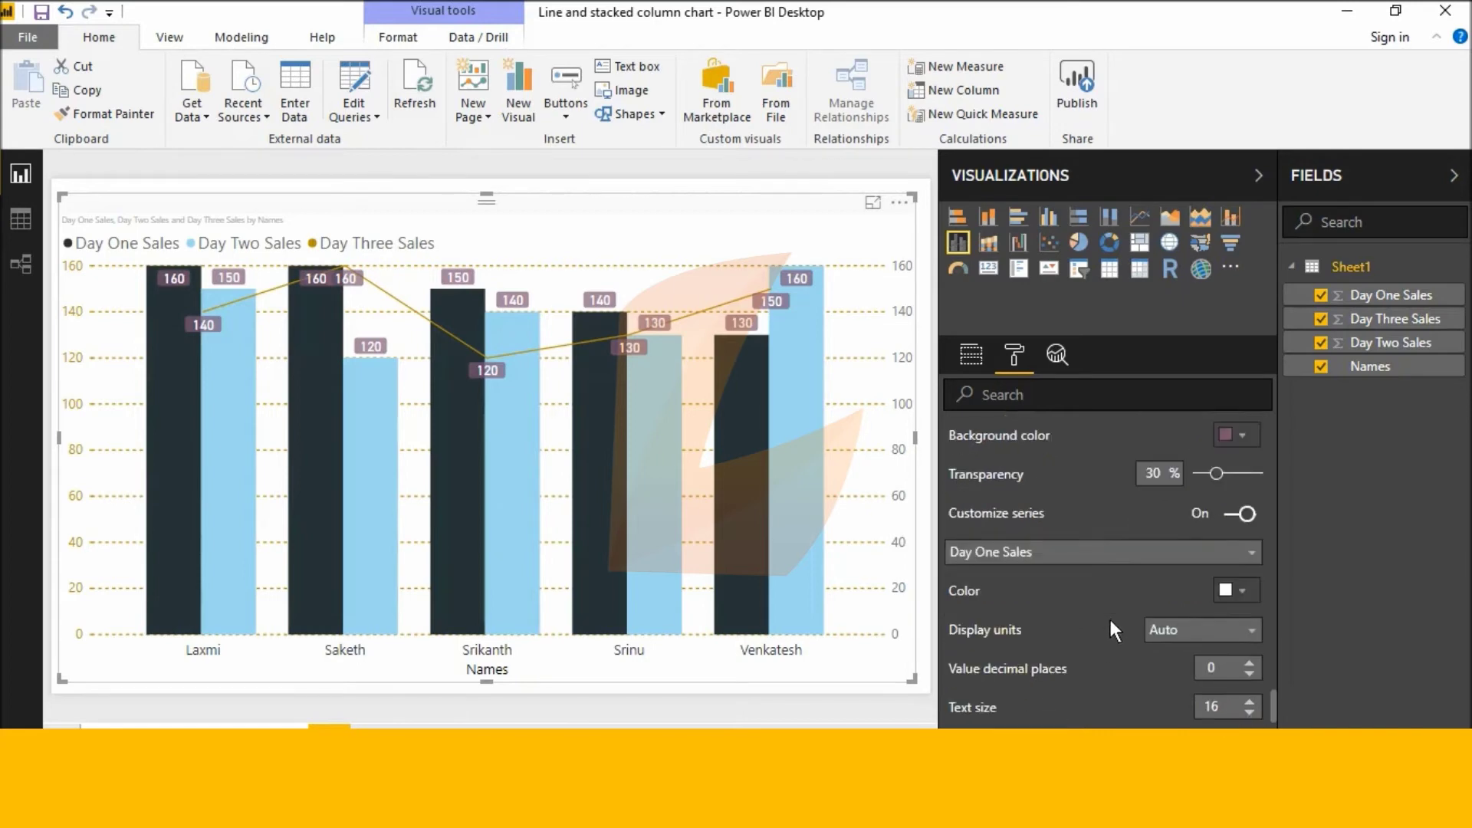
pyautogui.click(1184, 496)
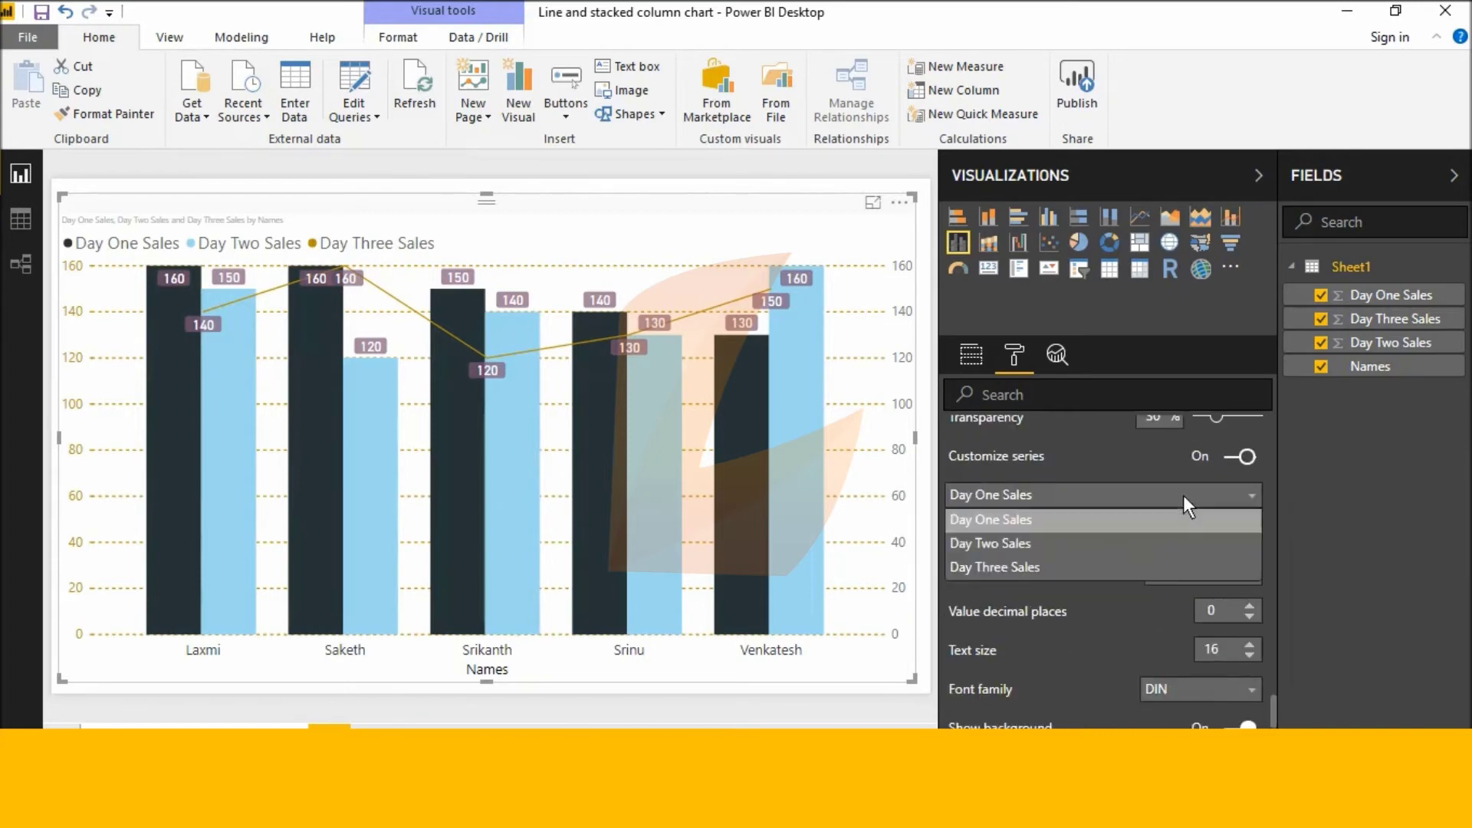
pyautogui.click(1173, 559)
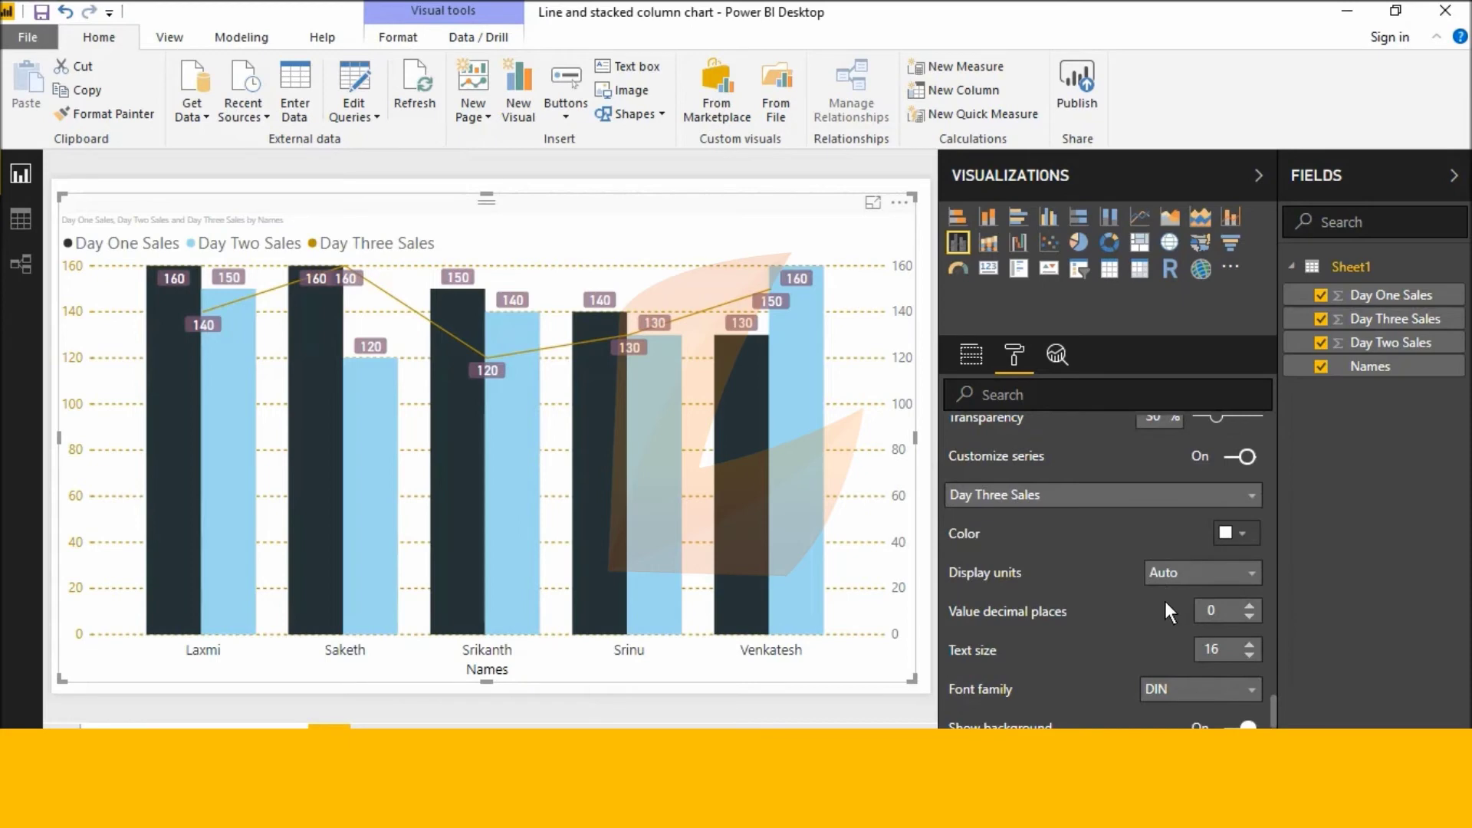
pyautogui.scroll(-2, 1218, 609)
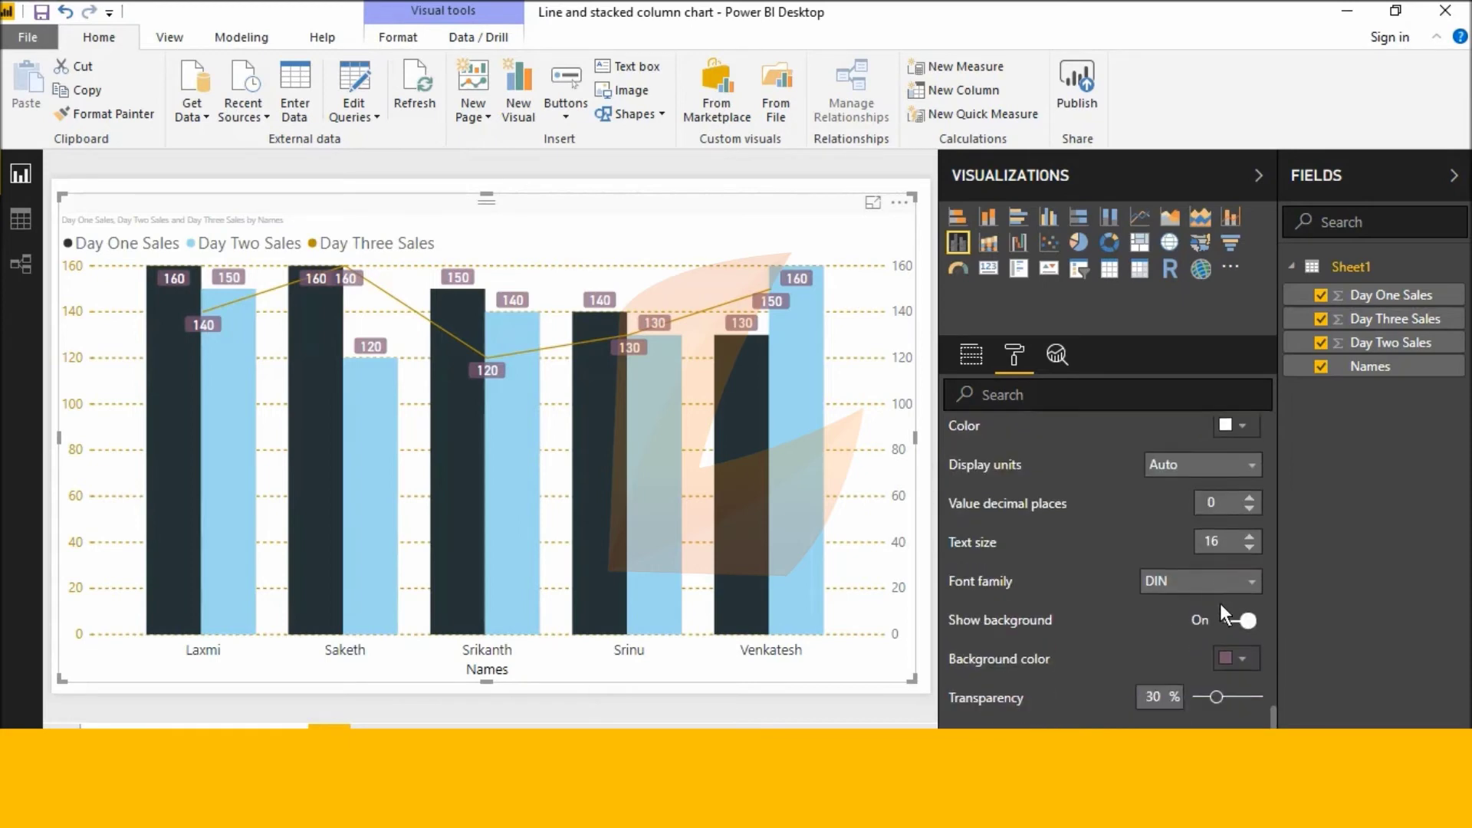
# Try a text size of 19 for the Day Three Sales labels and return it to 16
pyautogui.click(1249, 537)
pyautogui.click(1248, 537)
pyautogui.click(1249, 537)
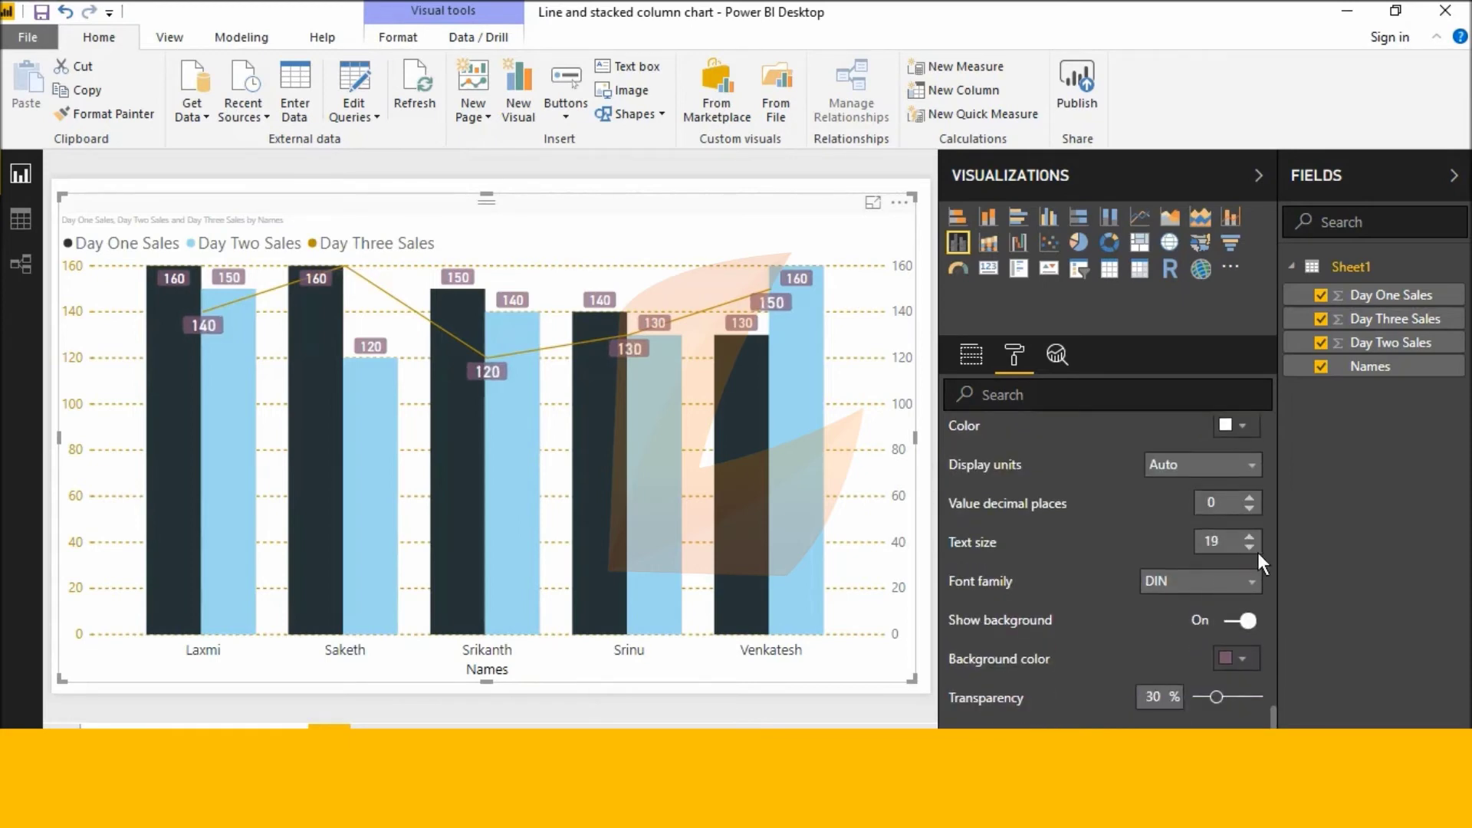
pyautogui.click(1248, 548)
pyautogui.click(1247, 547)
pyautogui.click(1247, 548)
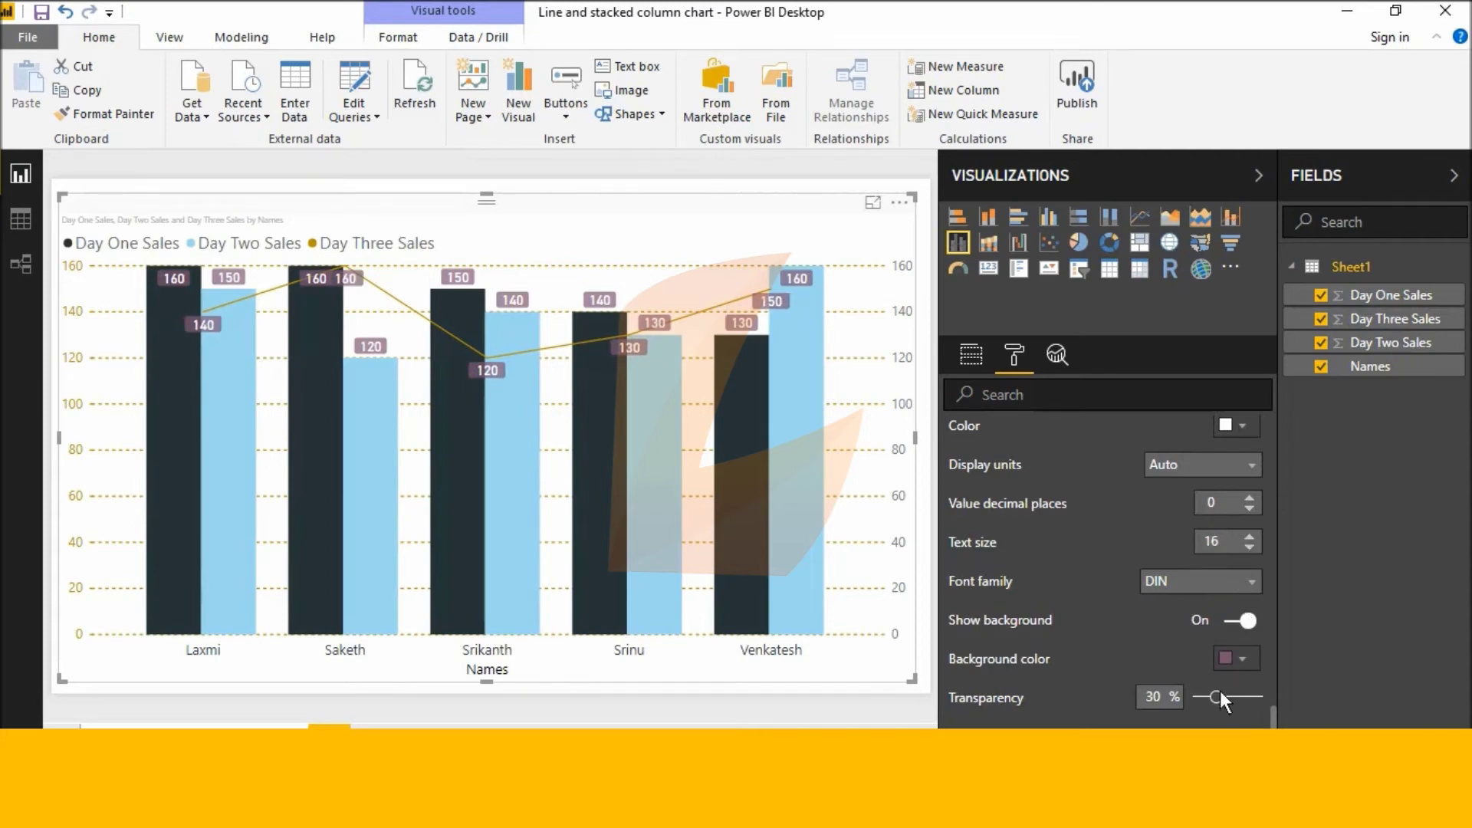
# Set the Day Three Sales label background to 0% transparency and a dark yellow colour
pyautogui.moveTo(1216, 696); pyautogui.dragTo(1180, 697)
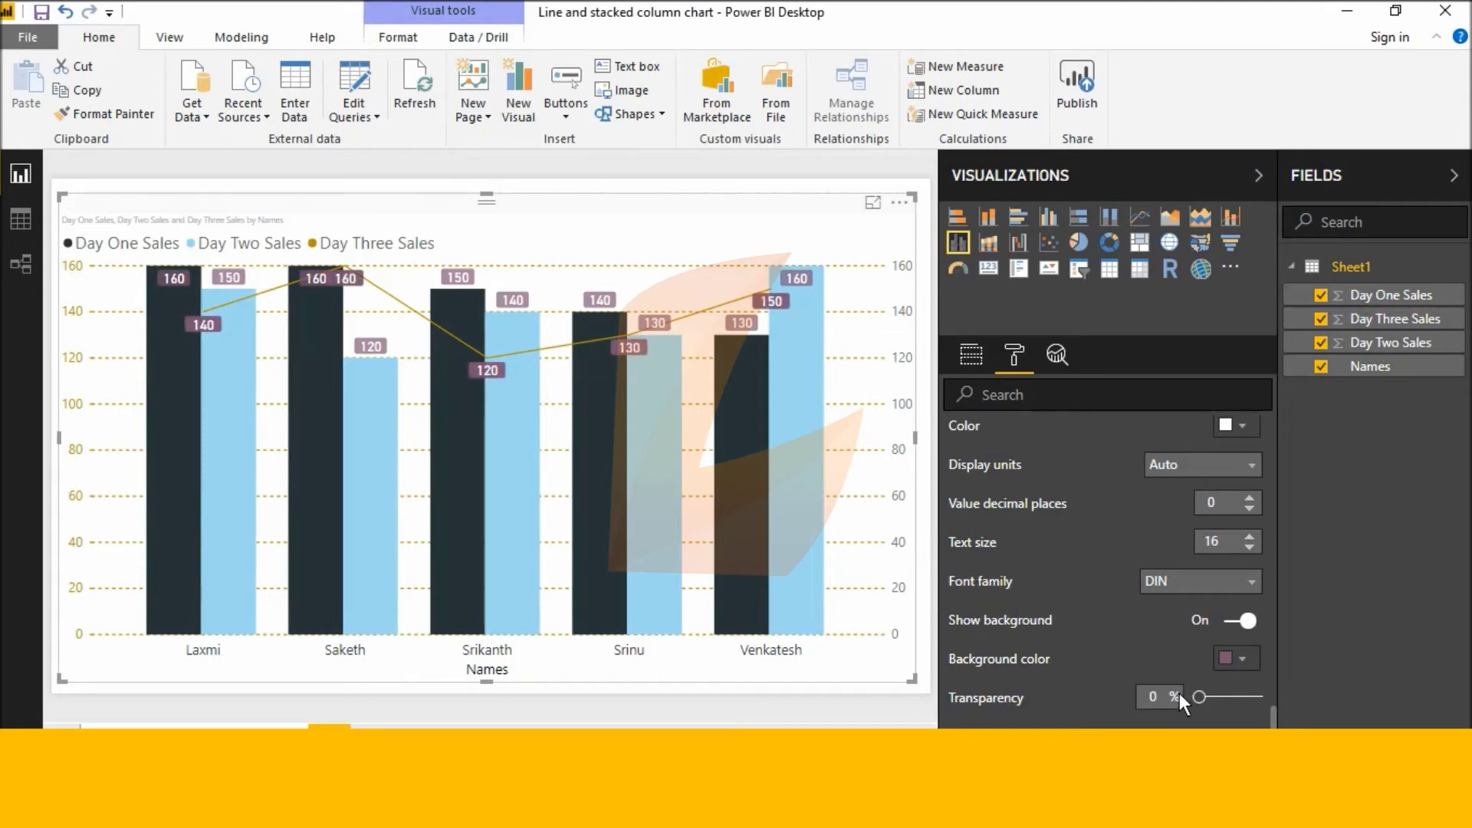
pyautogui.click(1241, 658)
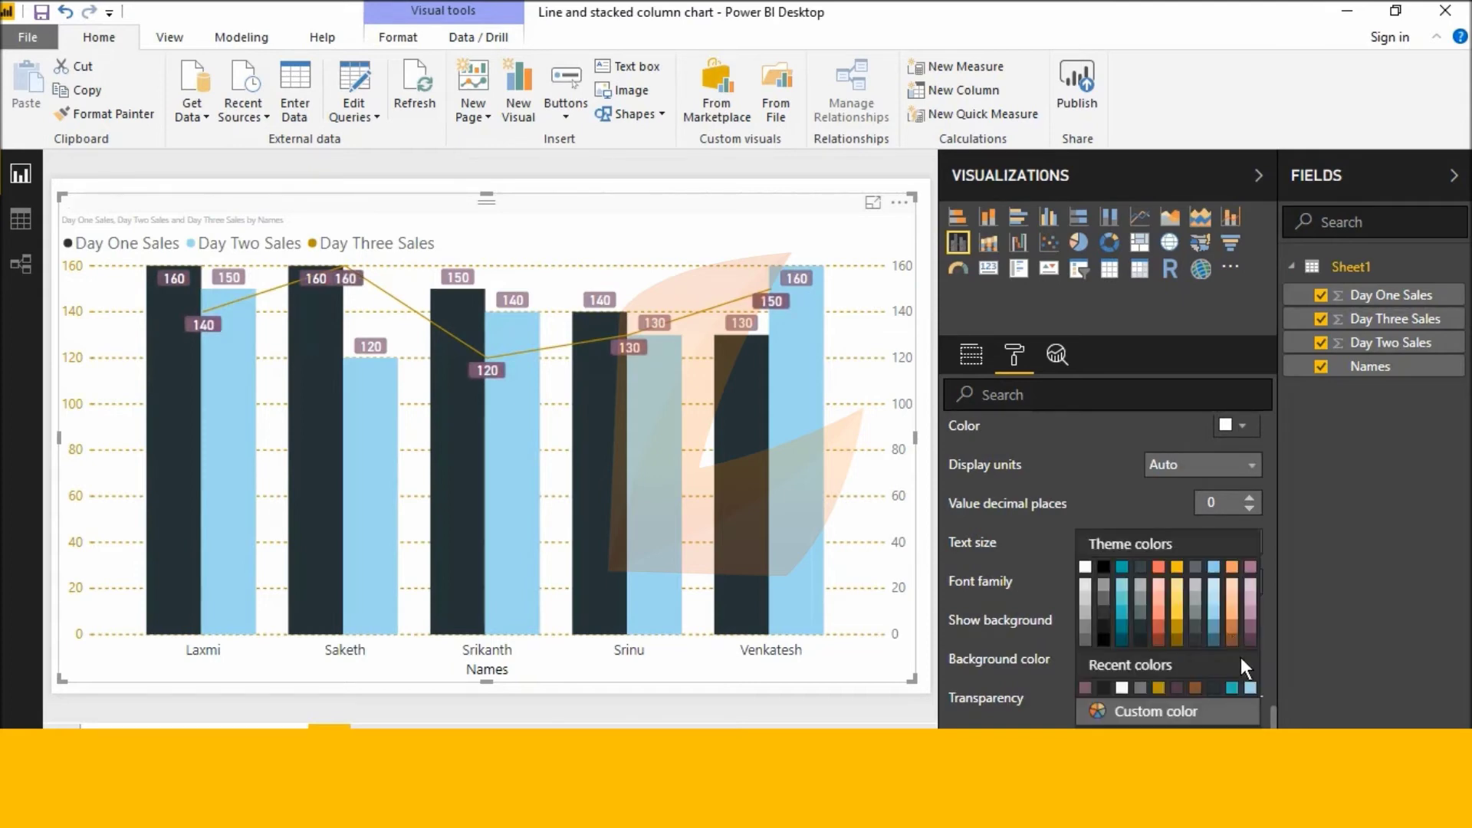
pyautogui.click(1181, 625)
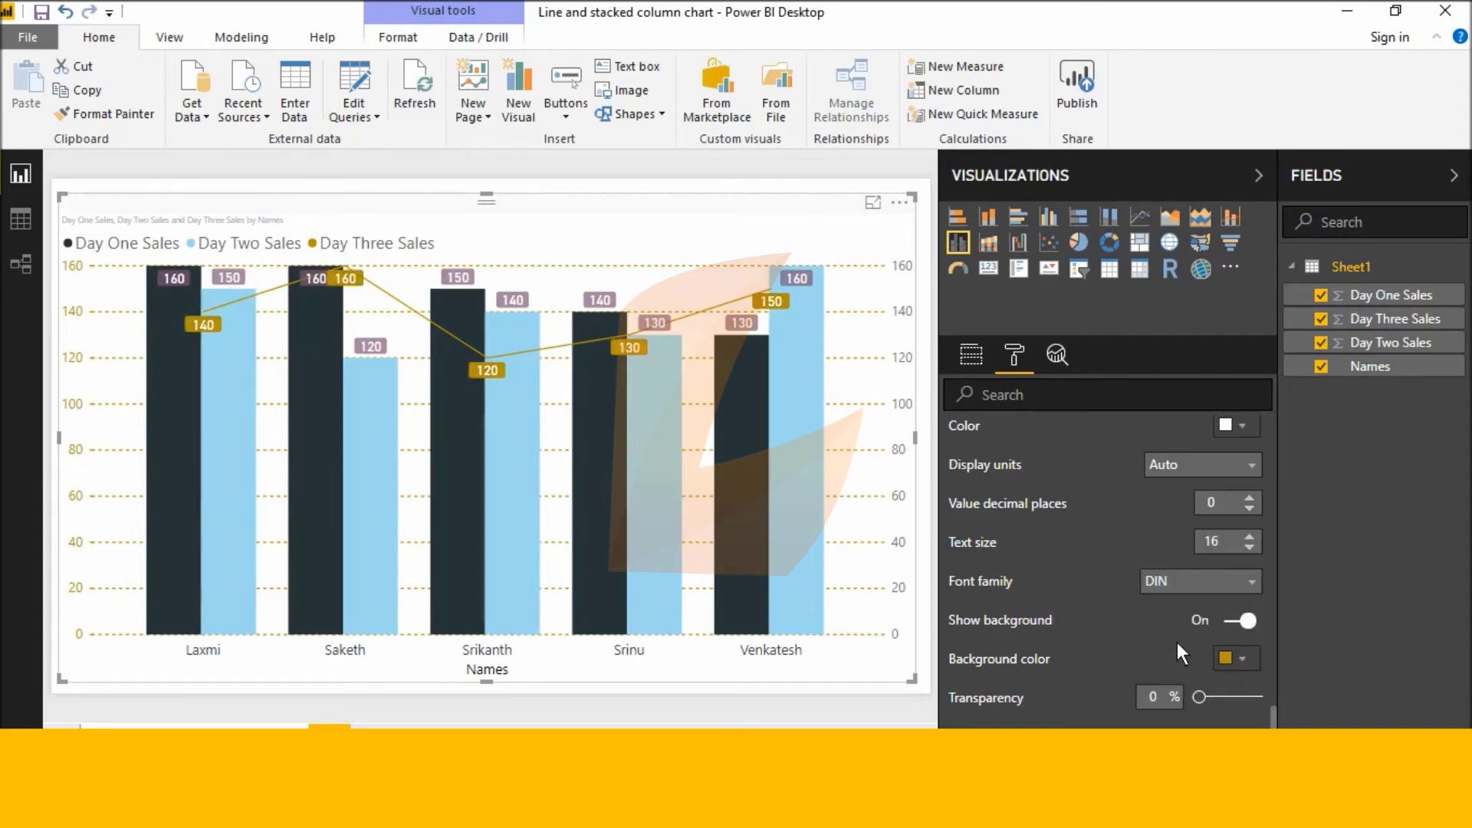
# Turn on the shaded area under the Day Three Sales line and set its stroke width to 3
pyautogui.scroll(-3, 1177, 642)
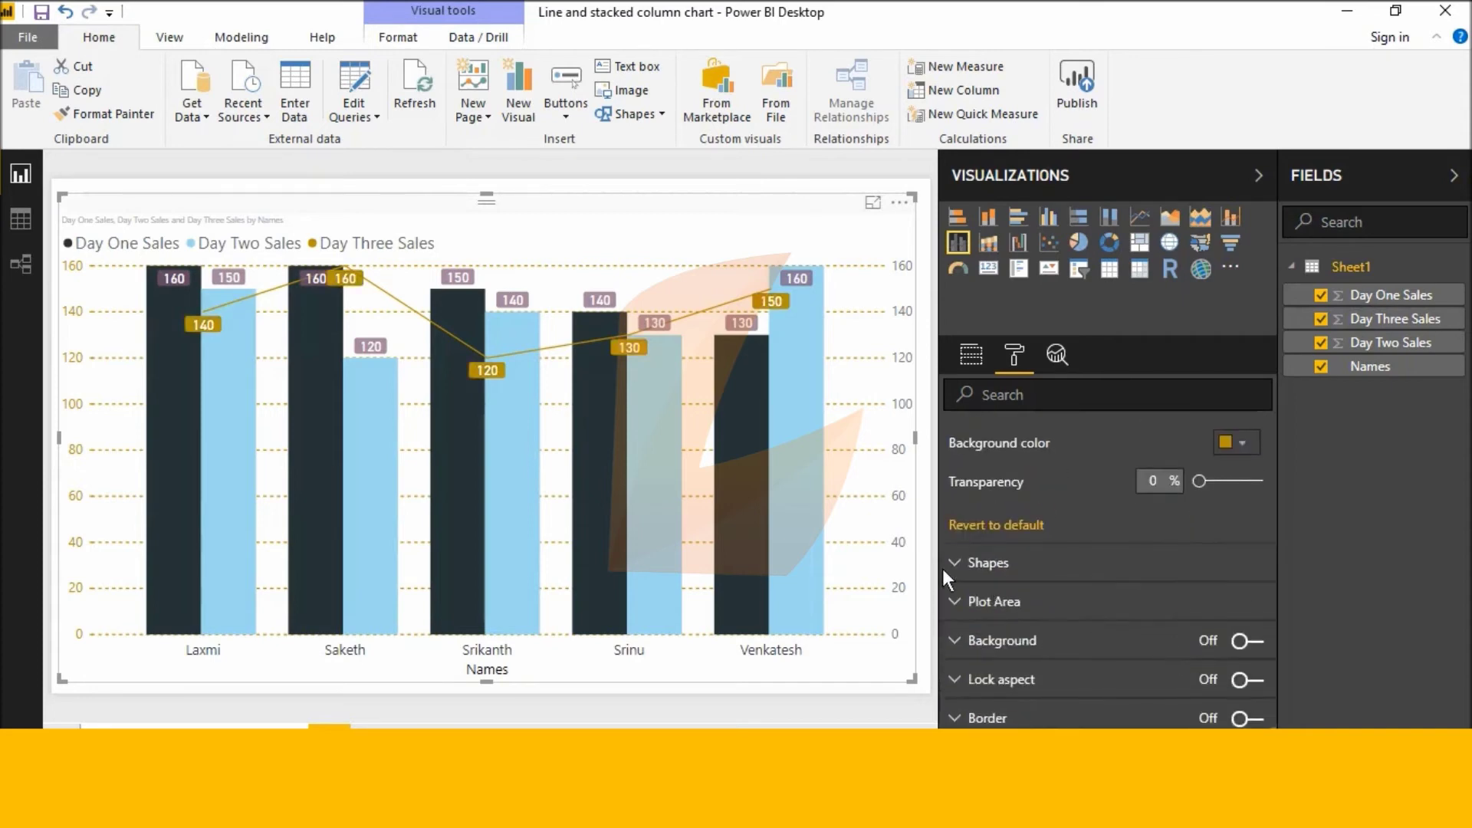
pyautogui.click(960, 560)
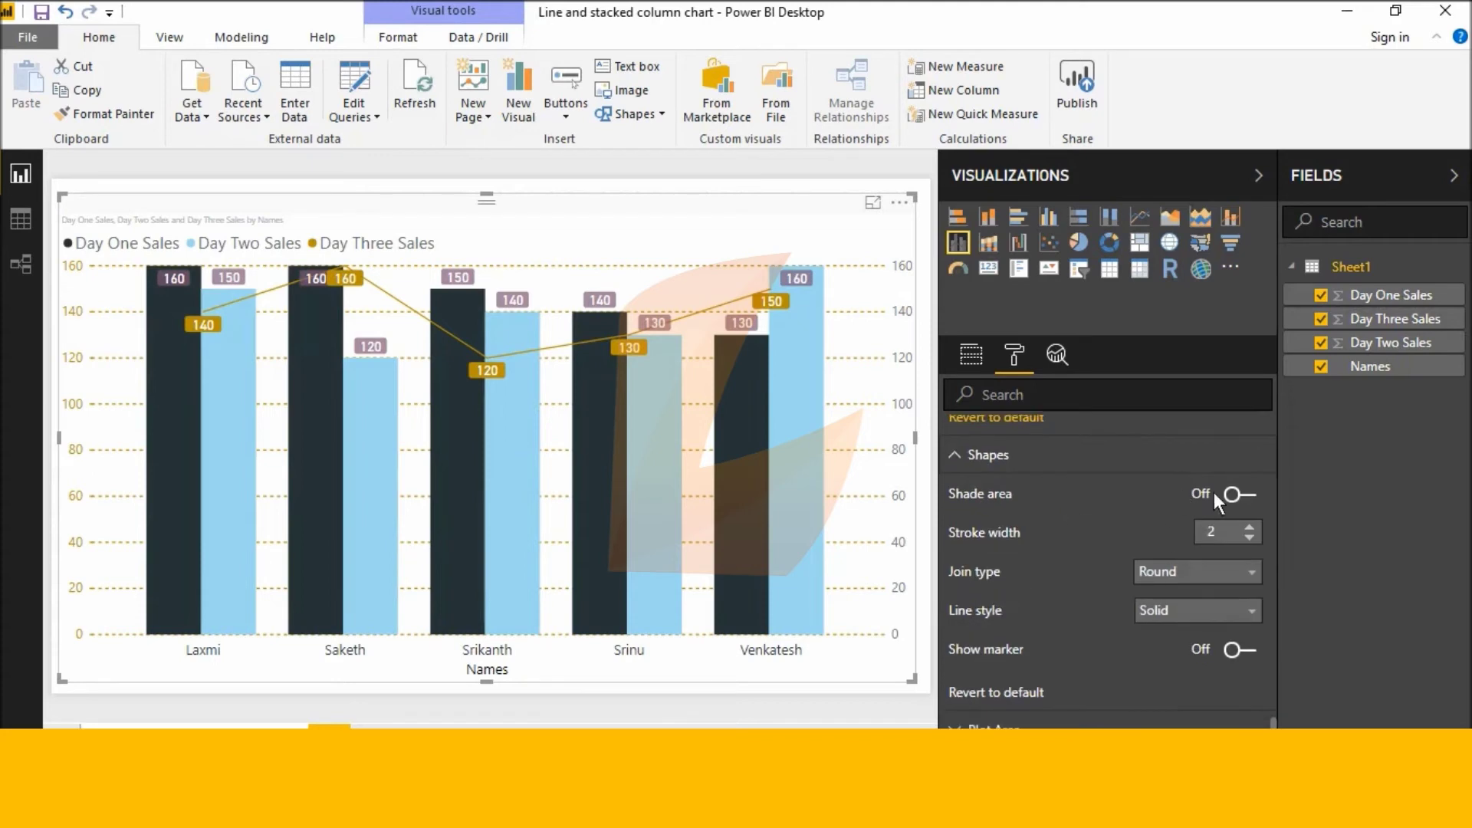
pyautogui.click(1233, 496)
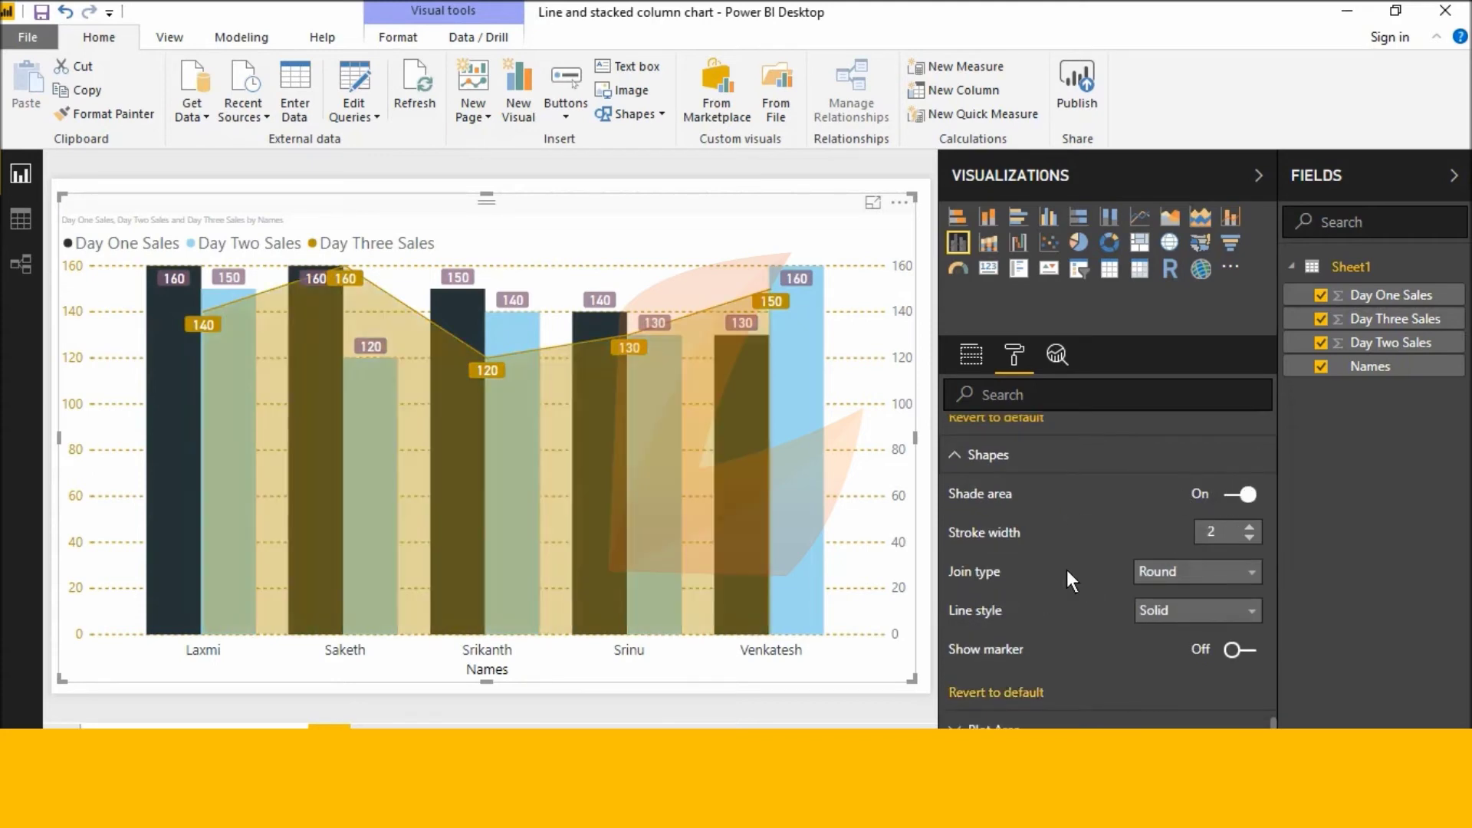
pyautogui.click(1248, 527)
pyautogui.click(1249, 527)
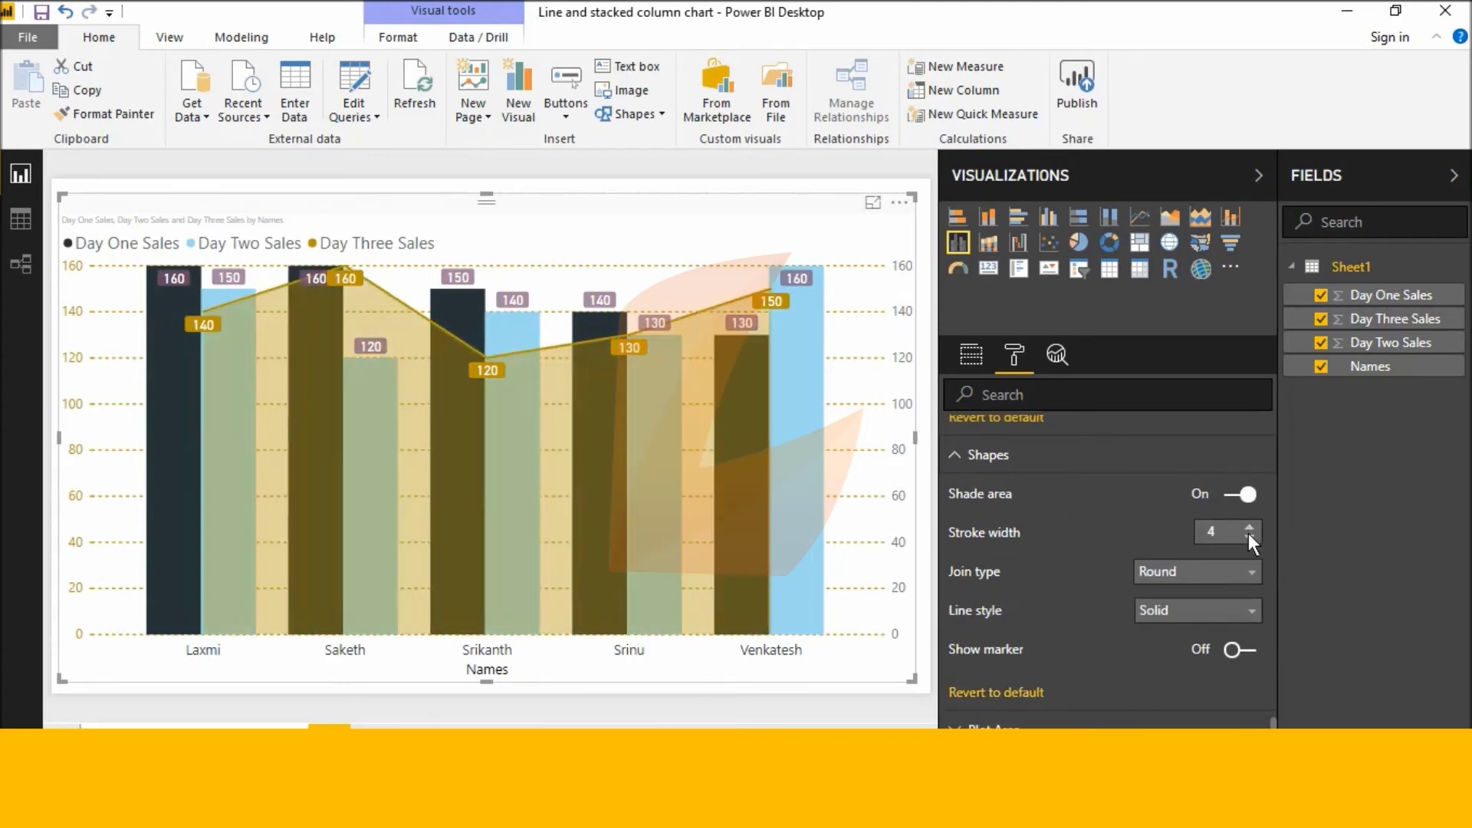
pyautogui.click(1249, 537)
# Change the background colour of the Day Three Sales labels to dark purple
pyautogui.scroll(-2, 1213, 565)
pyautogui.scroll(2, 1213, 564)
pyautogui.scroll(2, 1214, 574)
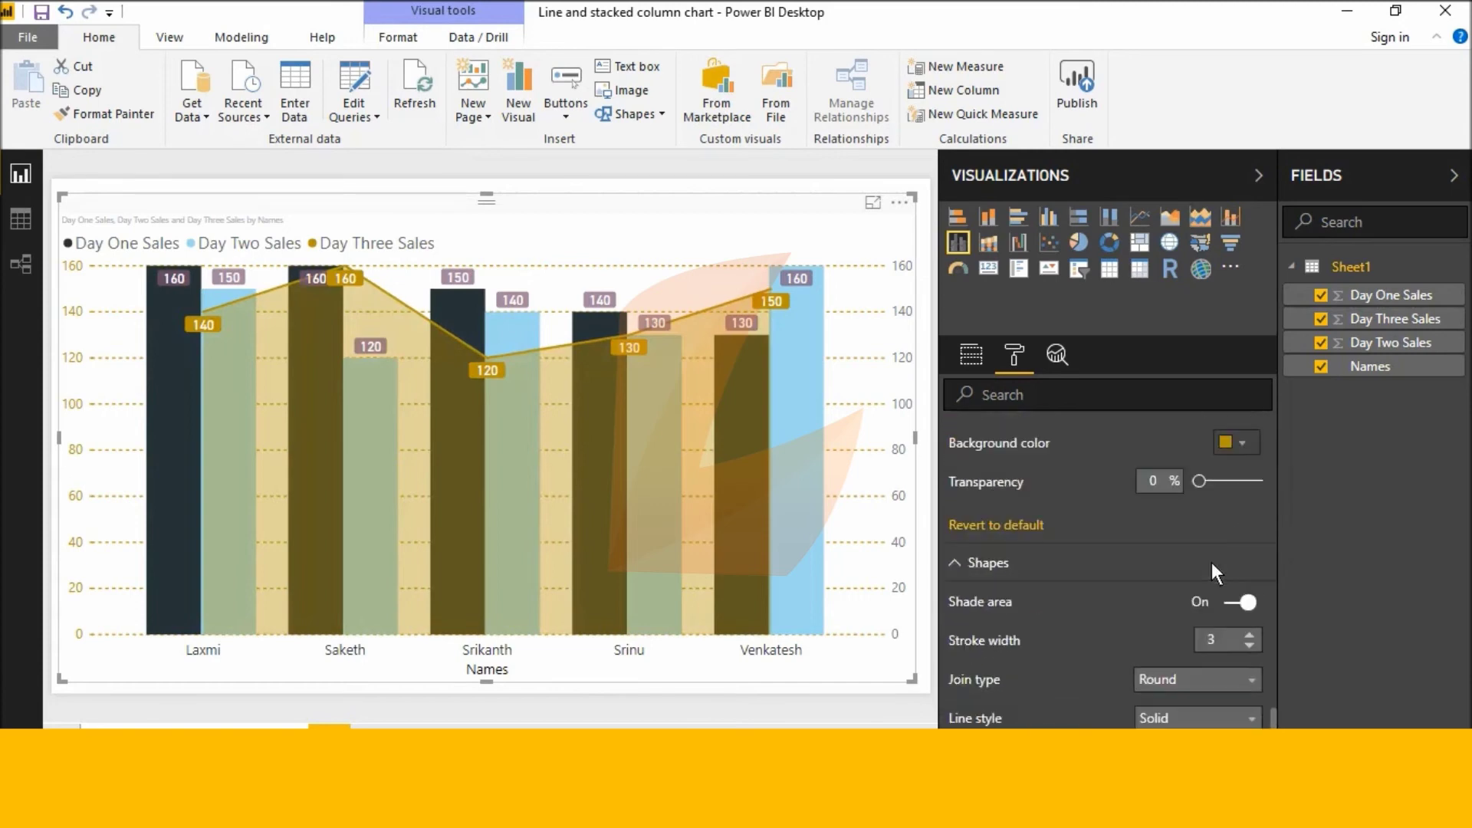
pyautogui.click(1242, 446)
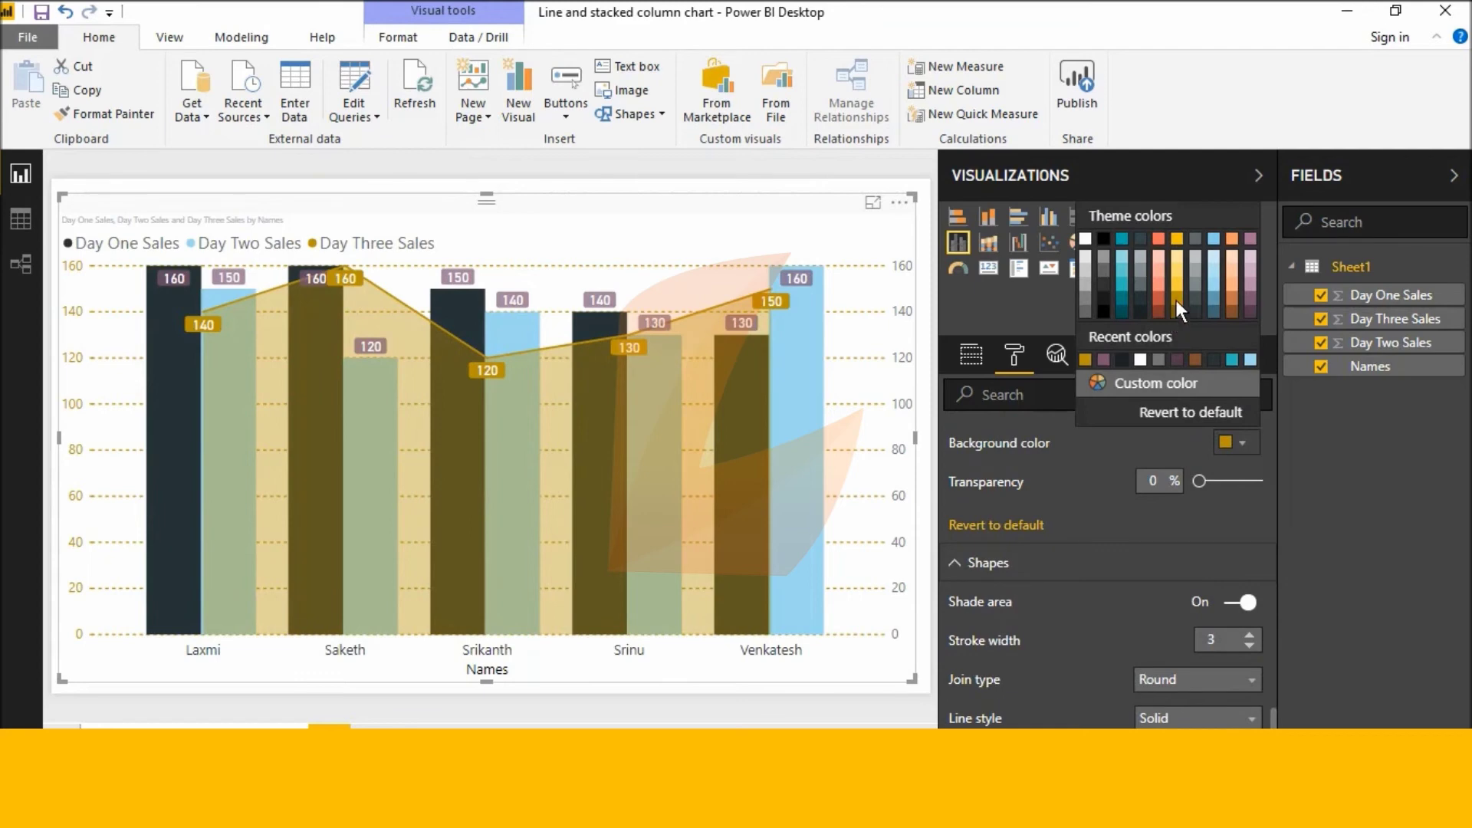
pyautogui.click(1249, 306)
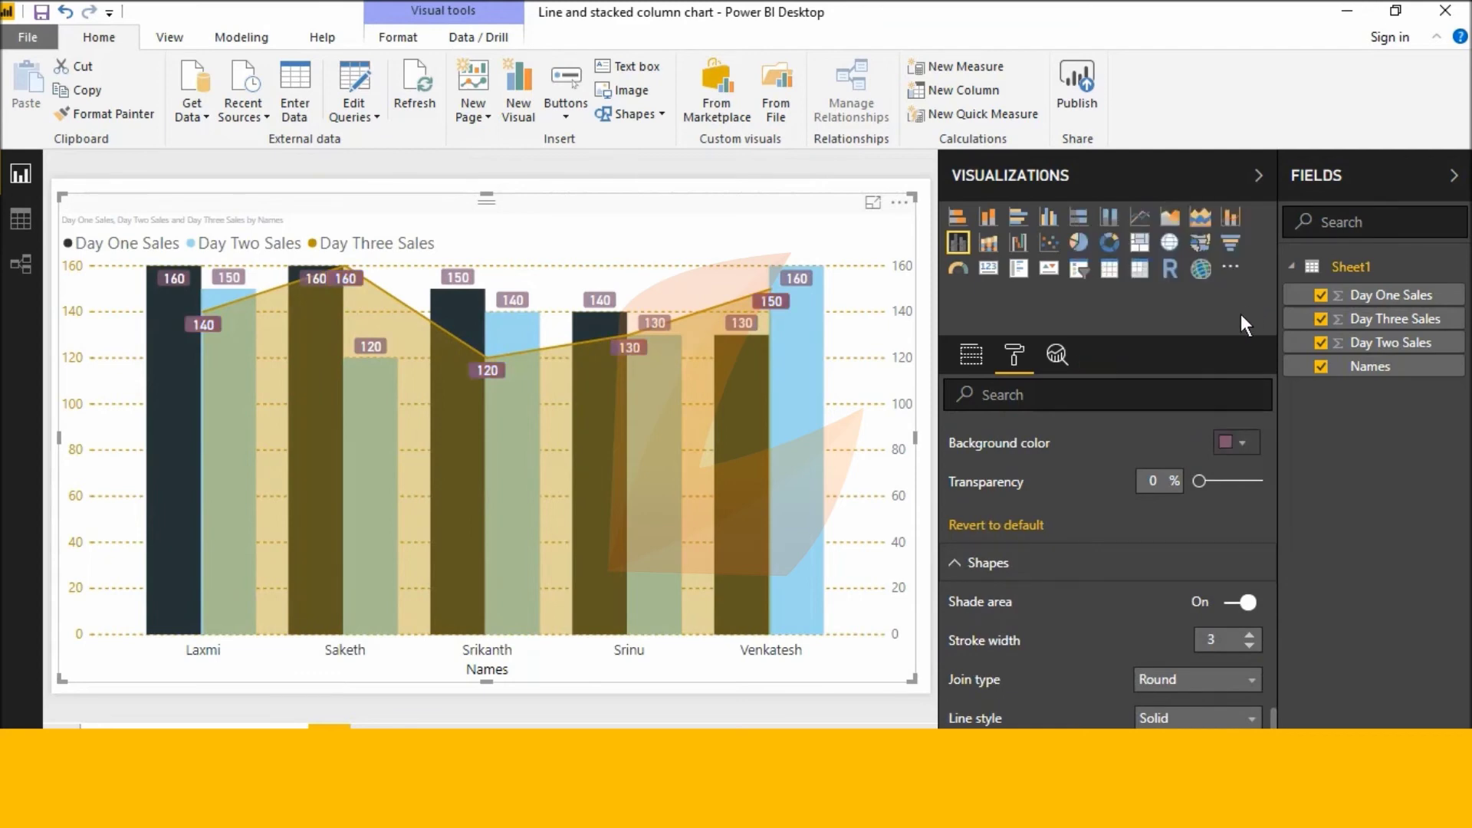
# Try a thicker stroke for the Day Three Sales line and return the stroke width to 3
pyautogui.scroll(-5, 1205, 538)
pyautogui.scroll(2, 1209, 573)
pyautogui.click(1248, 526)
pyautogui.click(1248, 527)
pyautogui.click(1249, 527)
pyautogui.click(1249, 536)
pyautogui.click(1250, 536)
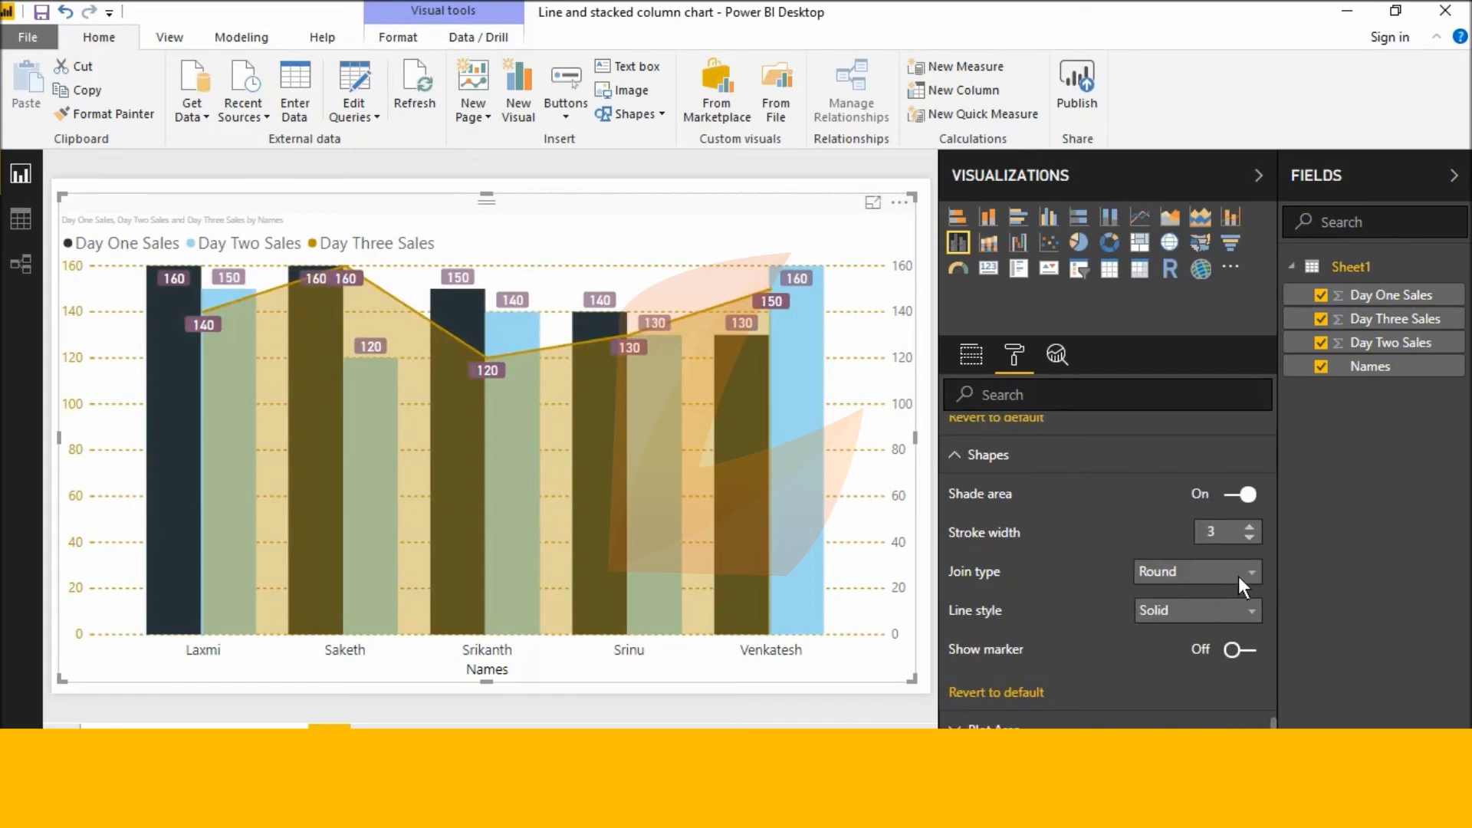
# Set the Day Three Sales line's join type to Miter and its line style to Dotted
pyautogui.click(1244, 574)
pyautogui.click(1228, 599)
pyautogui.scroll(-2, 1227, 599)
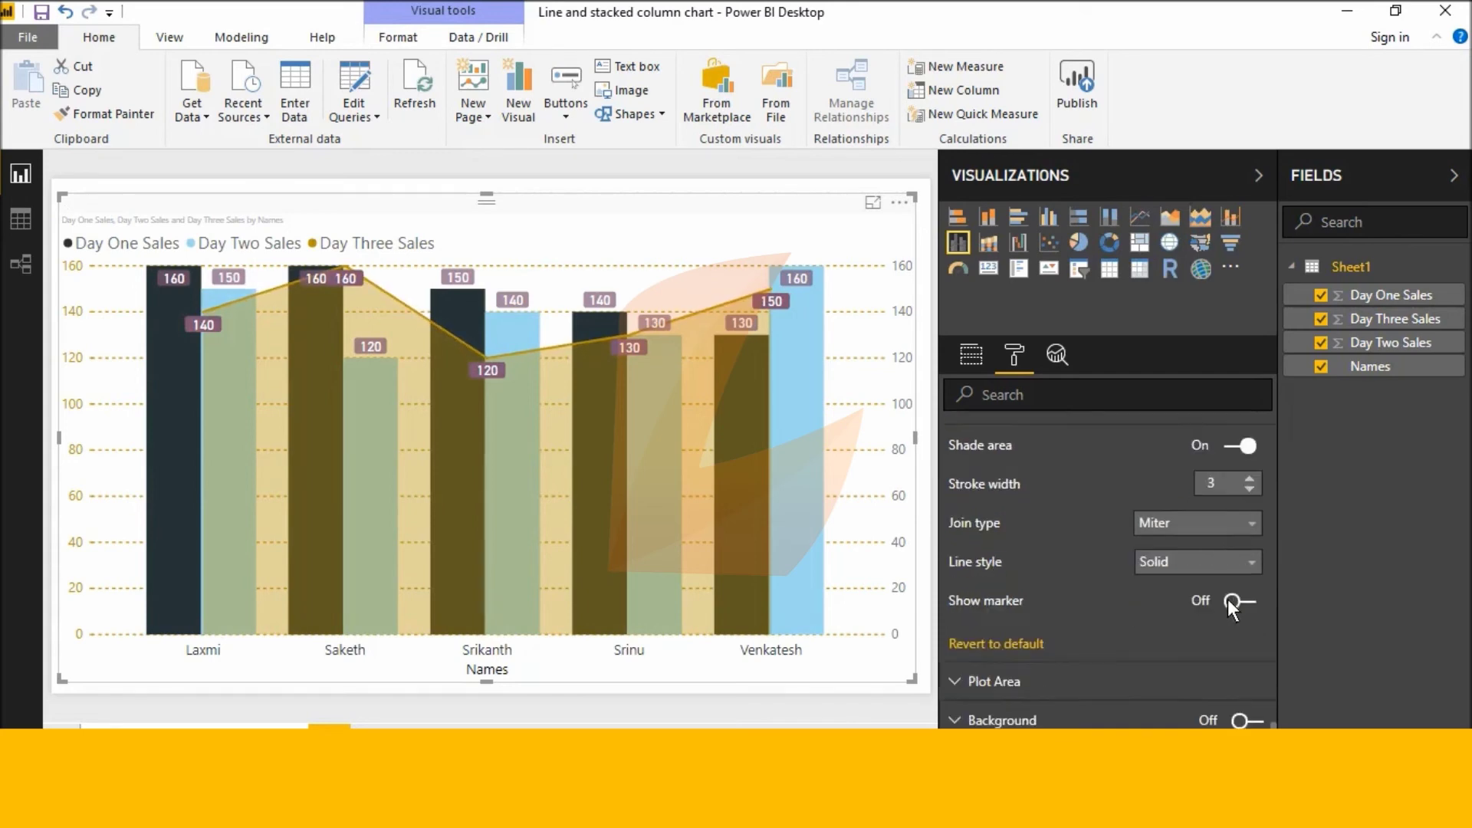
pyautogui.click(1239, 504)
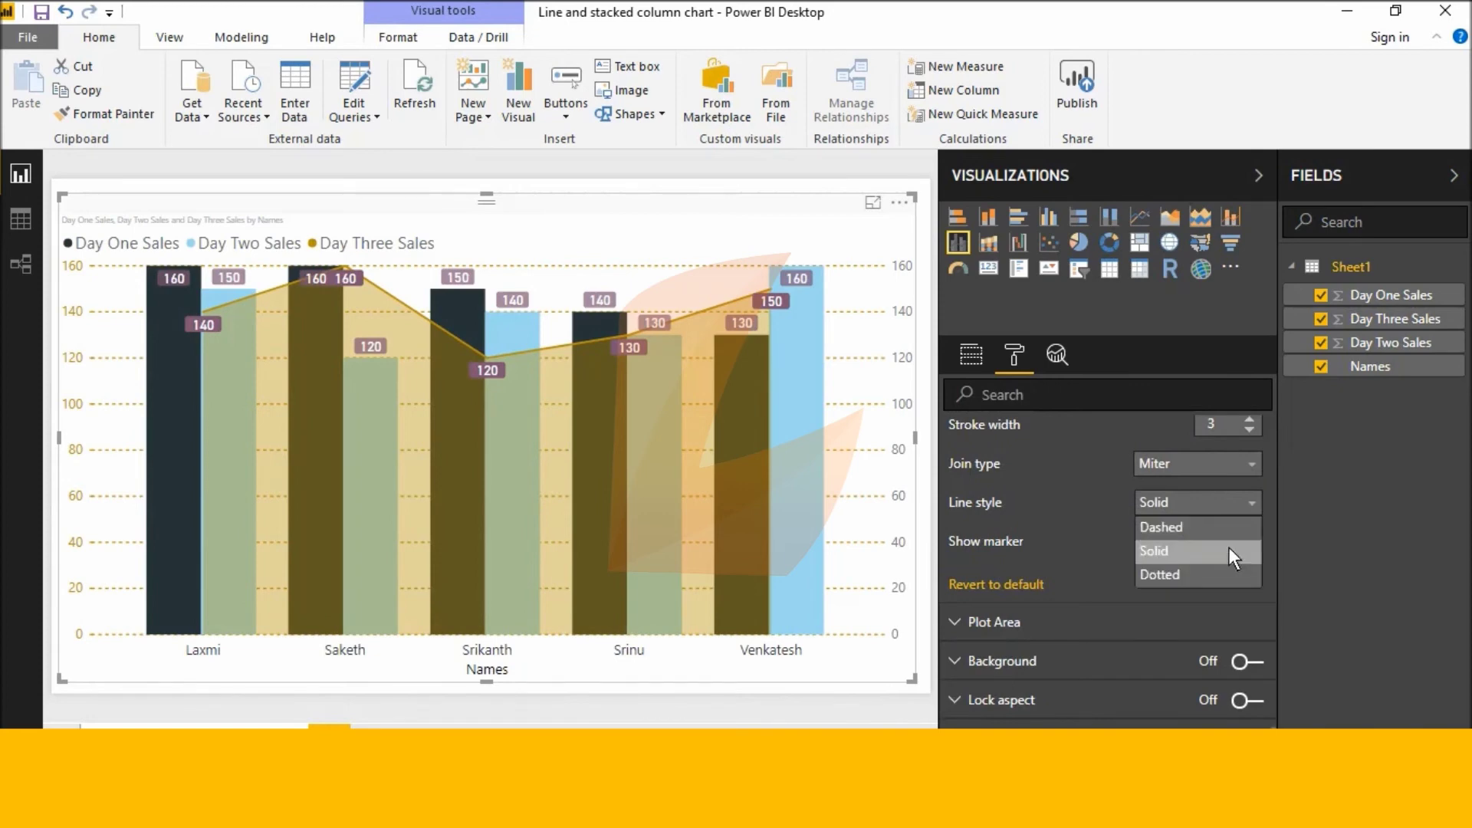
pyautogui.click(1225, 560)
pyautogui.click(1230, 503)
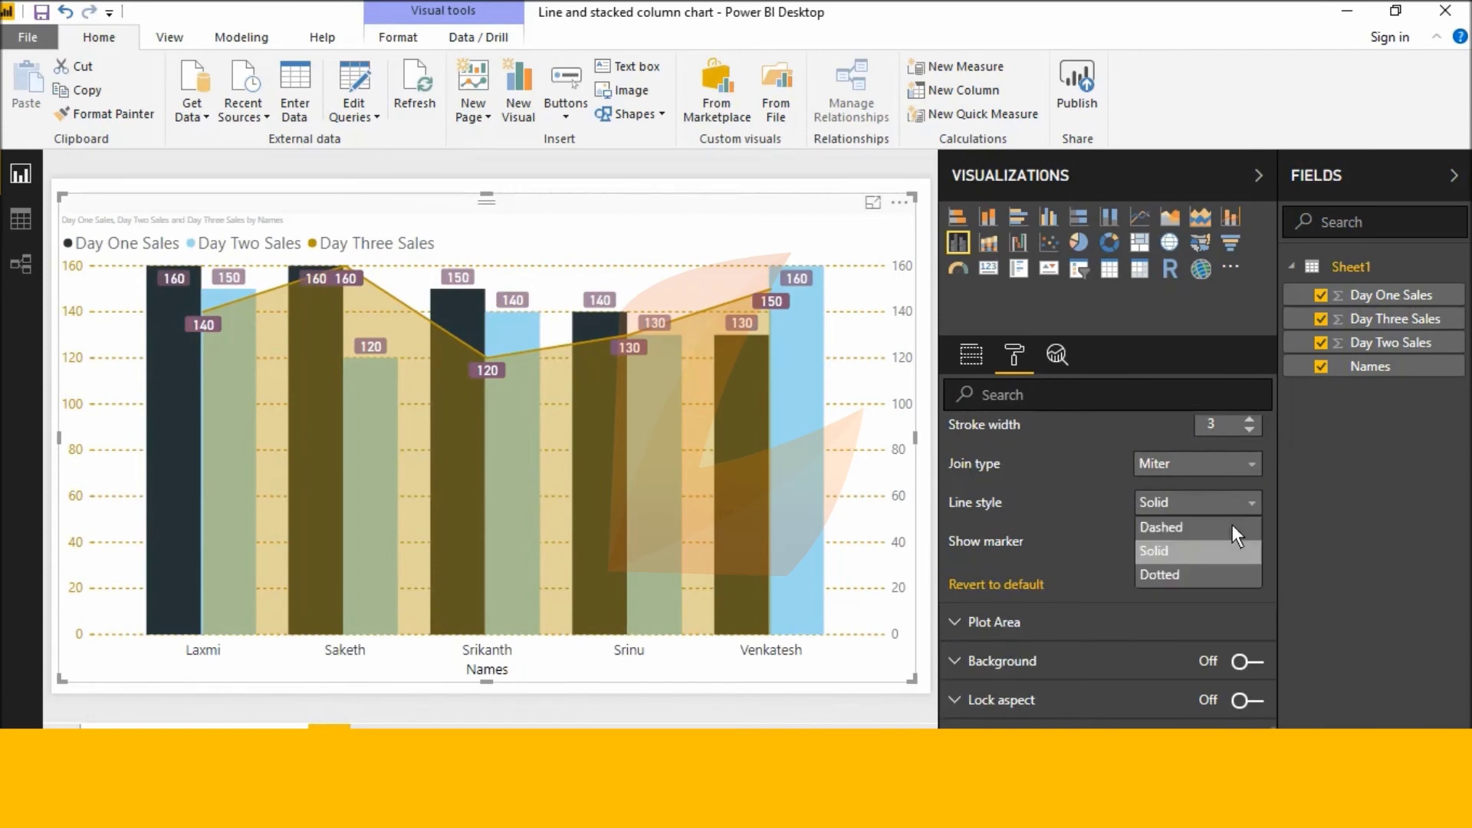
pyautogui.click(1225, 577)
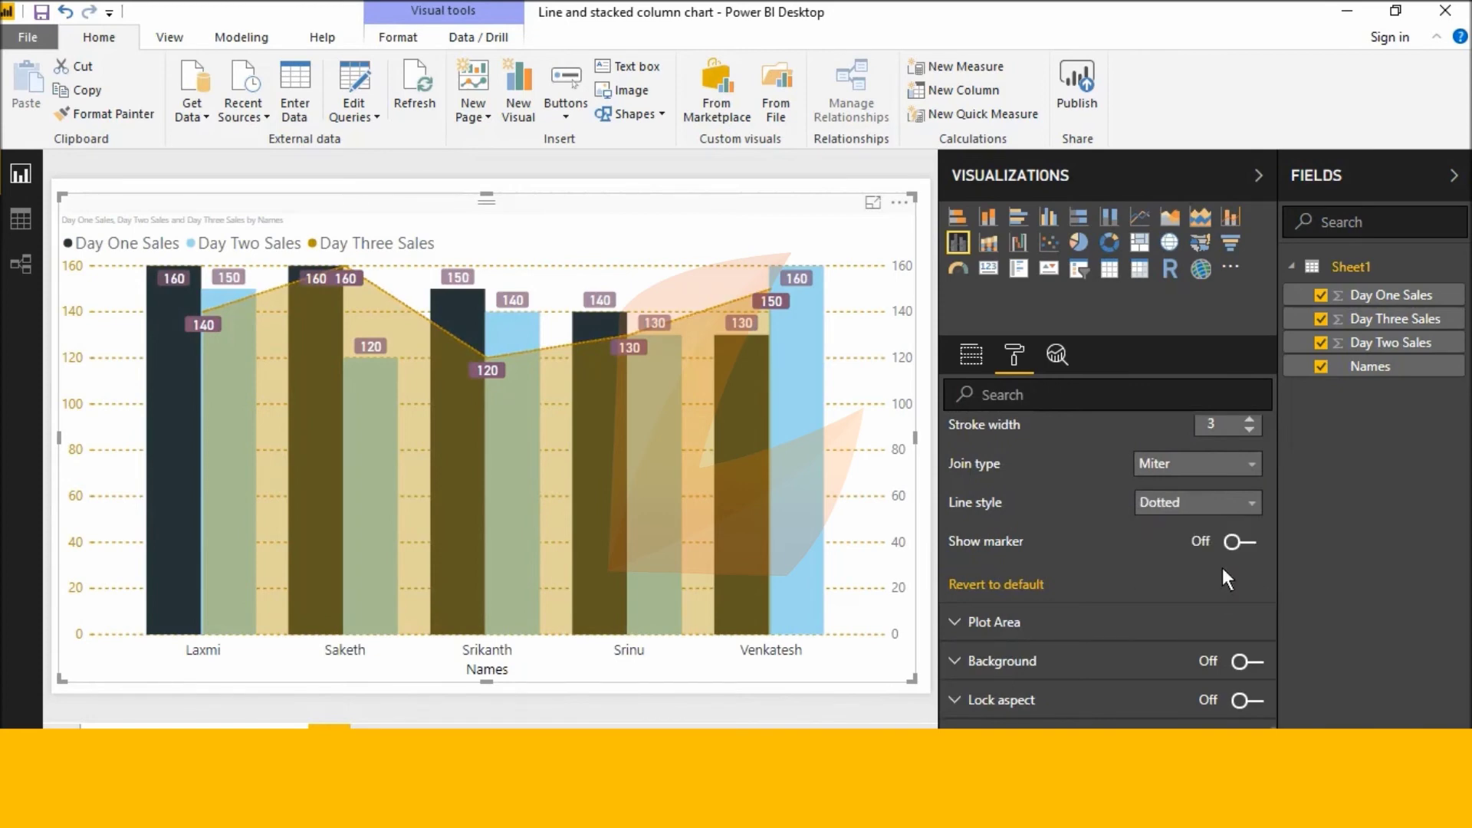
# Try the Dashed and Solid line styles on the Day Three Sales line and return to Dotted
pyautogui.click(1237, 503)
pyautogui.click(1219, 523)
pyautogui.click(1236, 502)
pyautogui.click(1219, 552)
pyautogui.click(1237, 509)
pyautogui.click(1221, 572)
# Show markers on the Day Three Sales line with a square shape and a size of 14
pyautogui.click(1225, 546)
pyautogui.scroll(-2, 1154, 595)
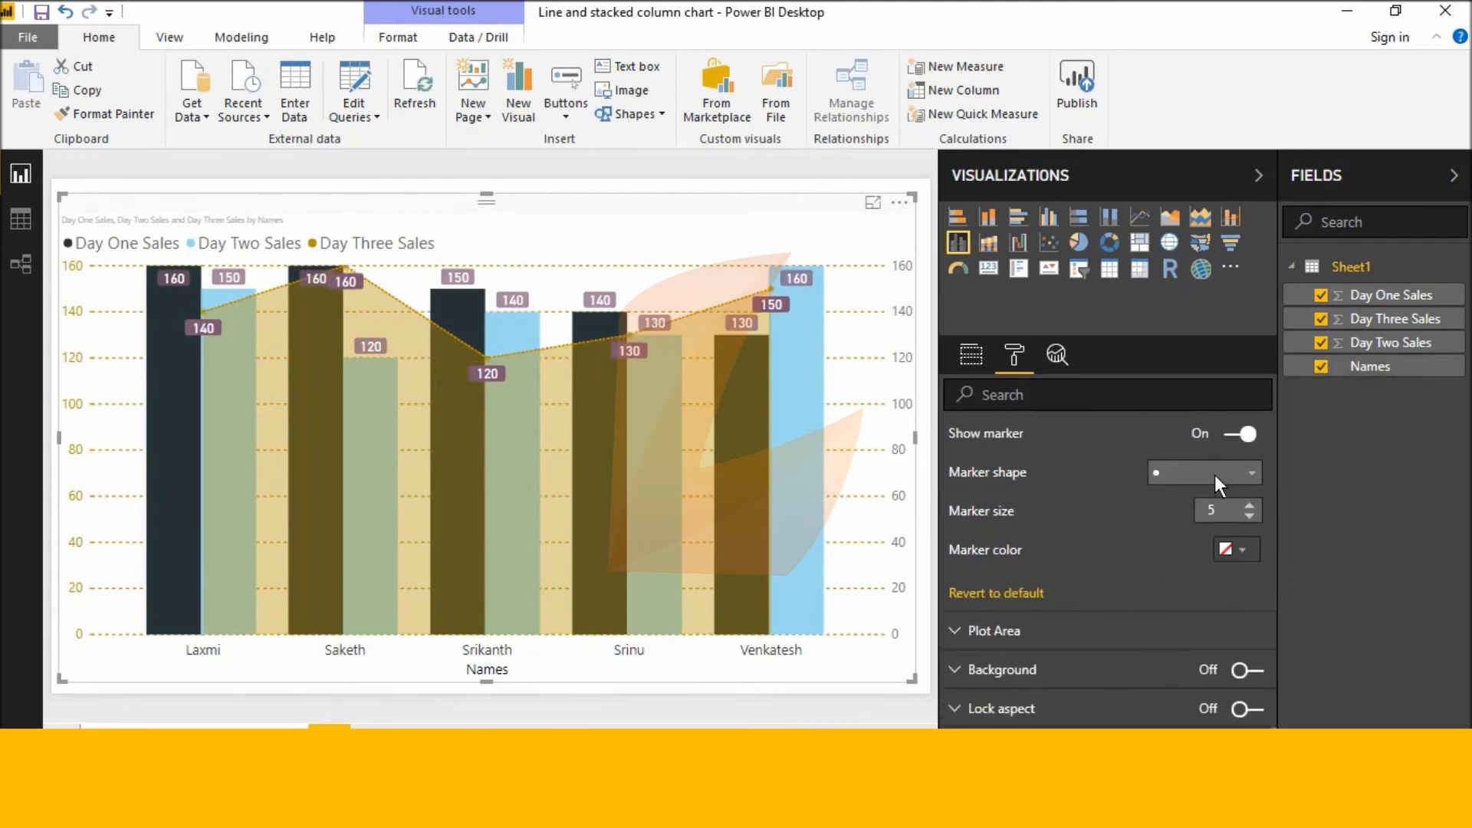
pyautogui.click(1218, 474)
pyautogui.click(1198, 528)
pyautogui.click(1249, 506)
pyautogui.click(1249, 506)
pyautogui.click(1250, 505)
pyautogui.click(1250, 505)
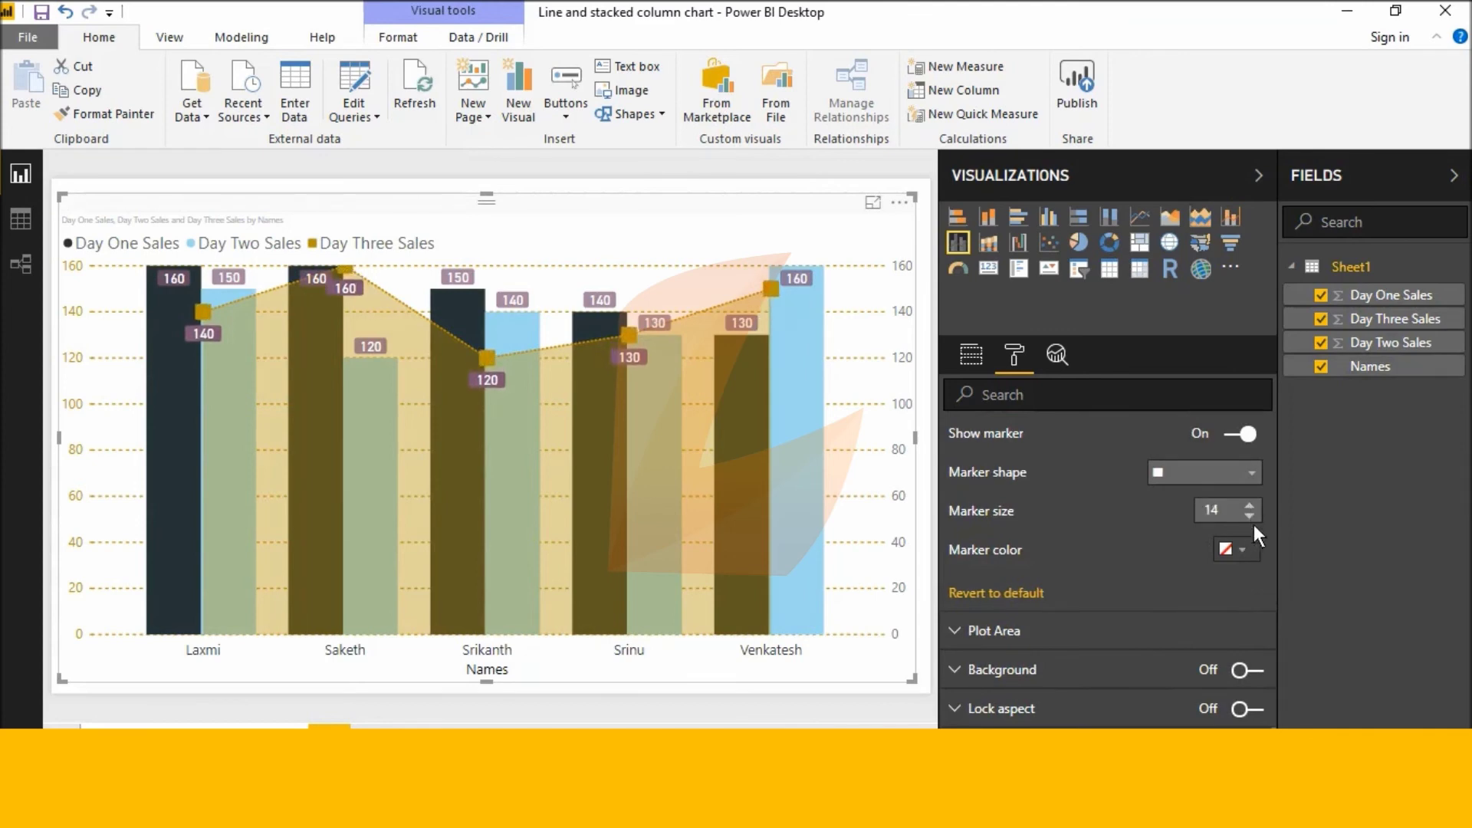
# Try dark purple for the line's markers and settle on dark yellow as the marker colour
pyautogui.click(1243, 549)
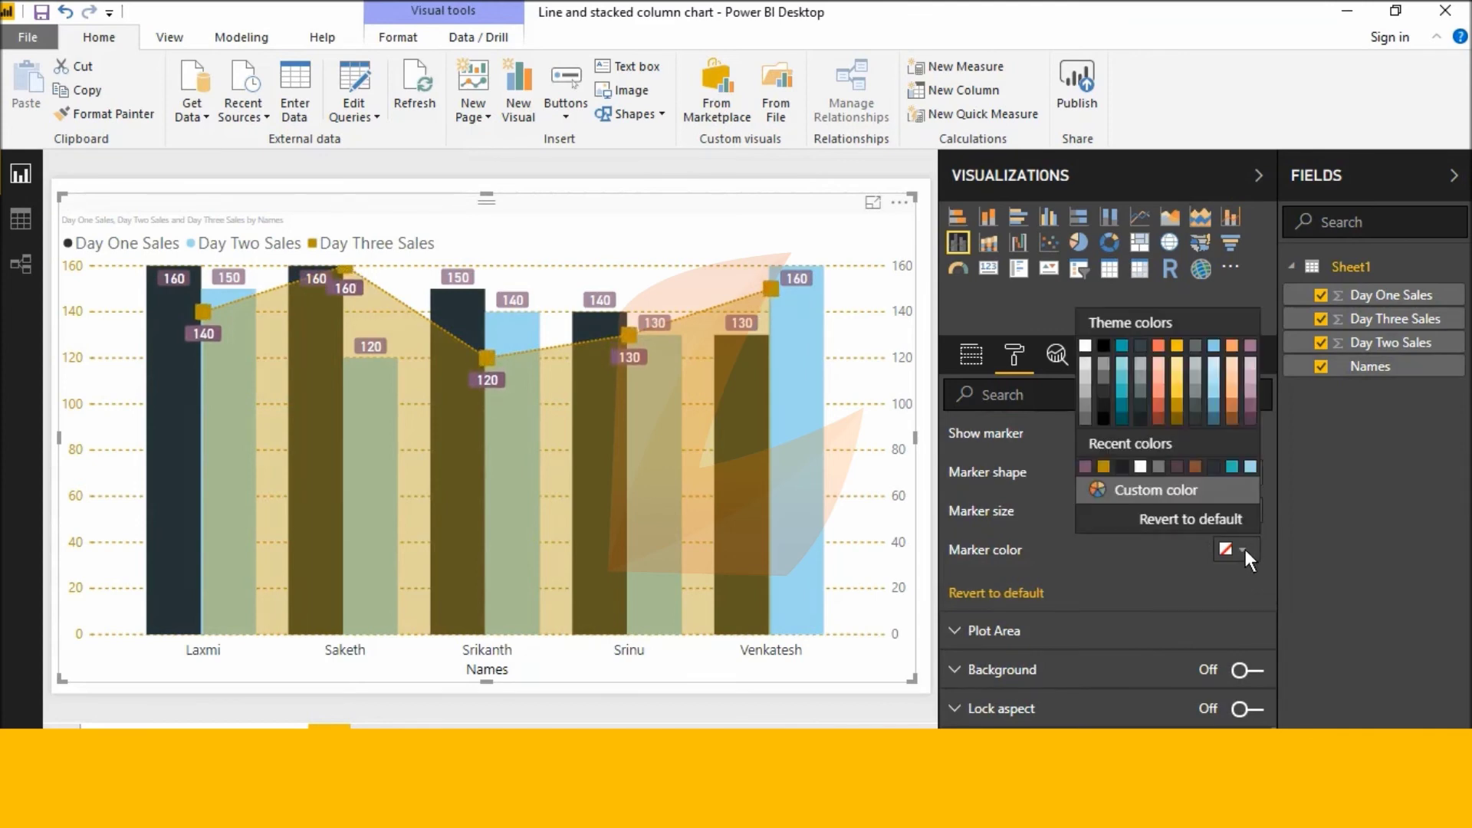
pyautogui.click(1251, 406)
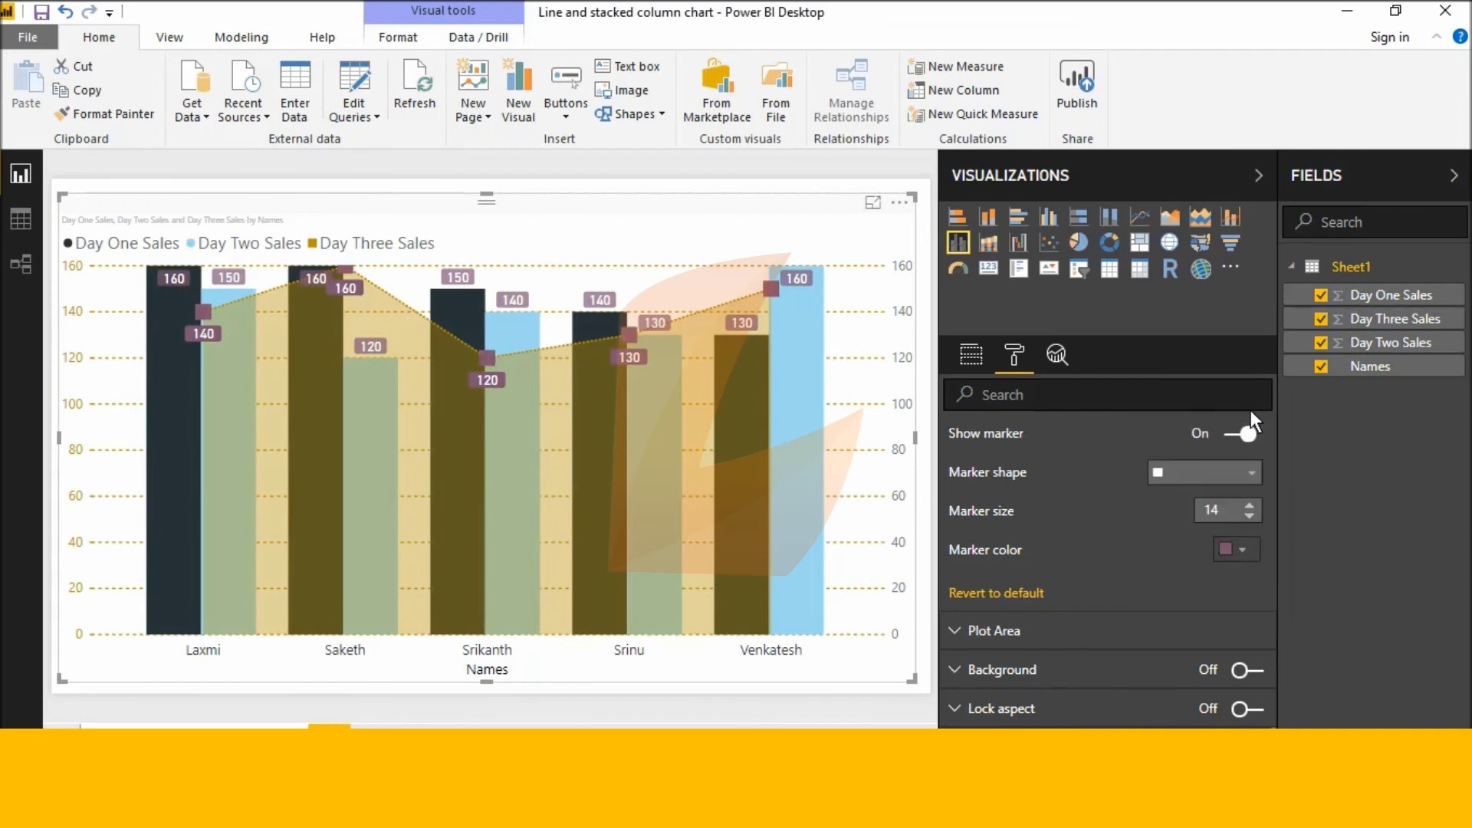
pyautogui.click(1241, 546)
pyautogui.click(1181, 406)
# Turn on the chart's background with a near-black colour and 89% transparency
pyautogui.scroll(-1, 1204, 569)
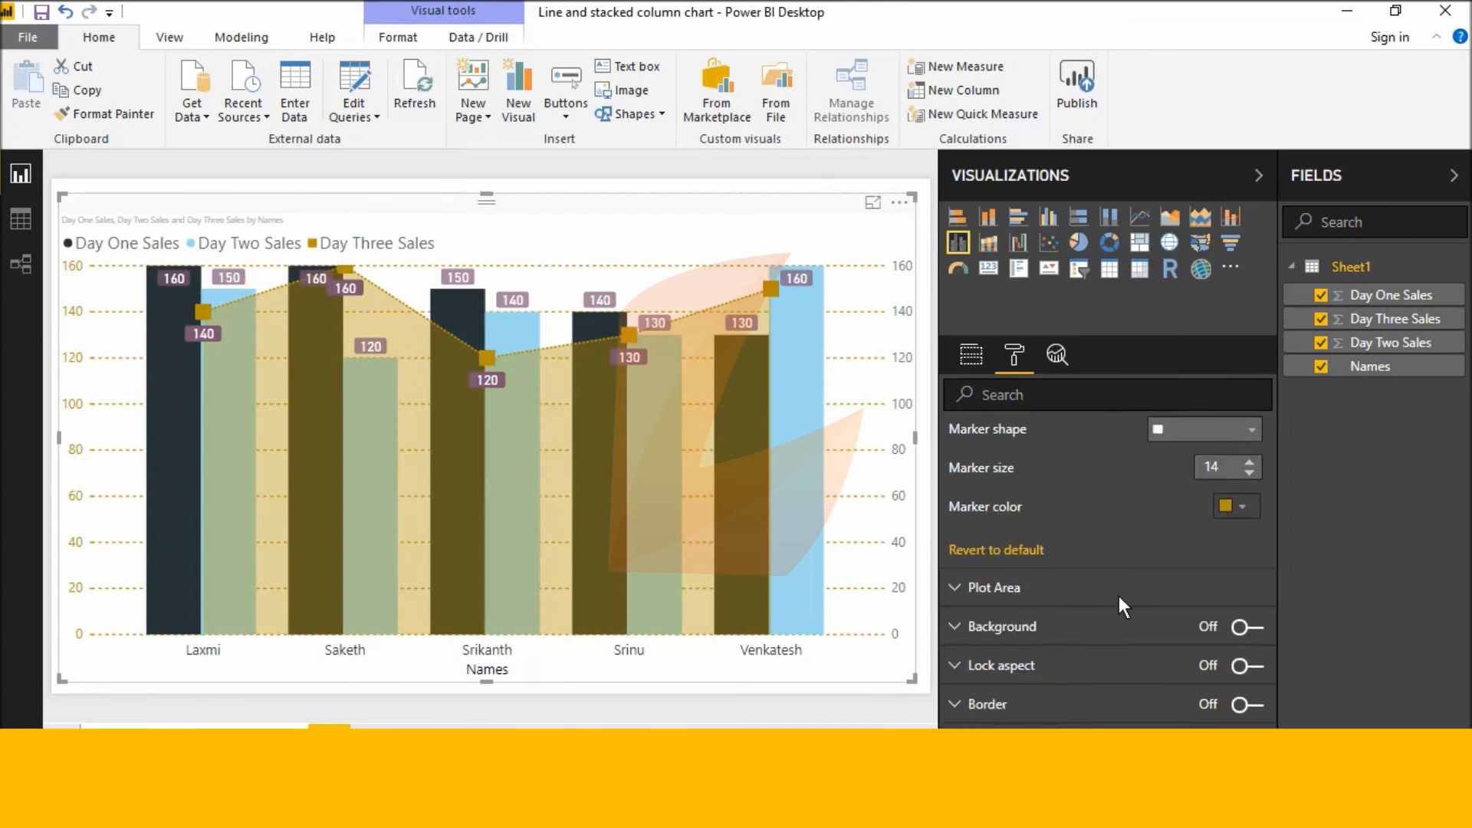
pyautogui.scroll(9, 1132, 616)
pyautogui.scroll(-9, 1133, 615)
pyautogui.click(963, 625)
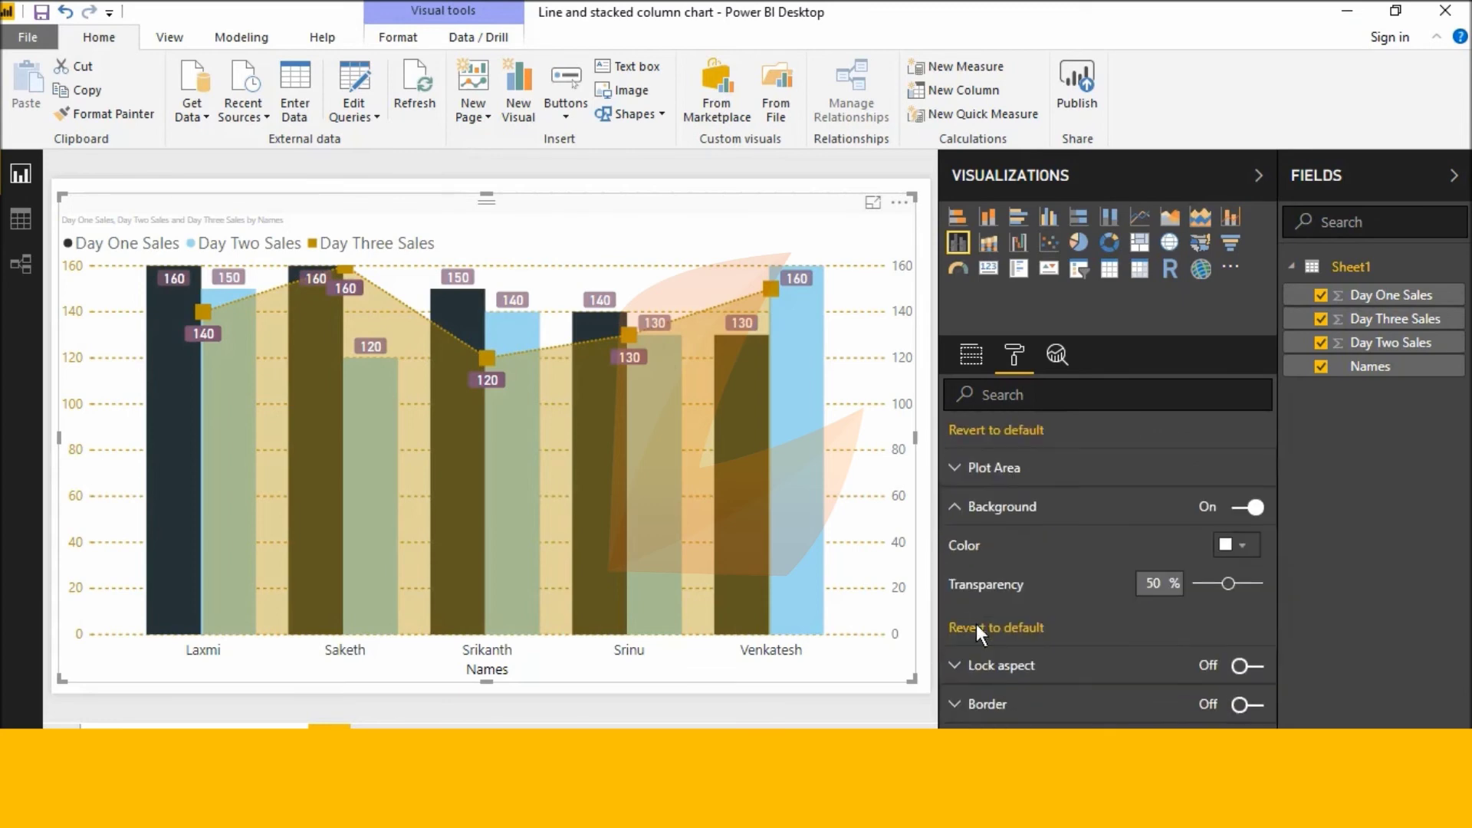
pyautogui.click(1245, 549)
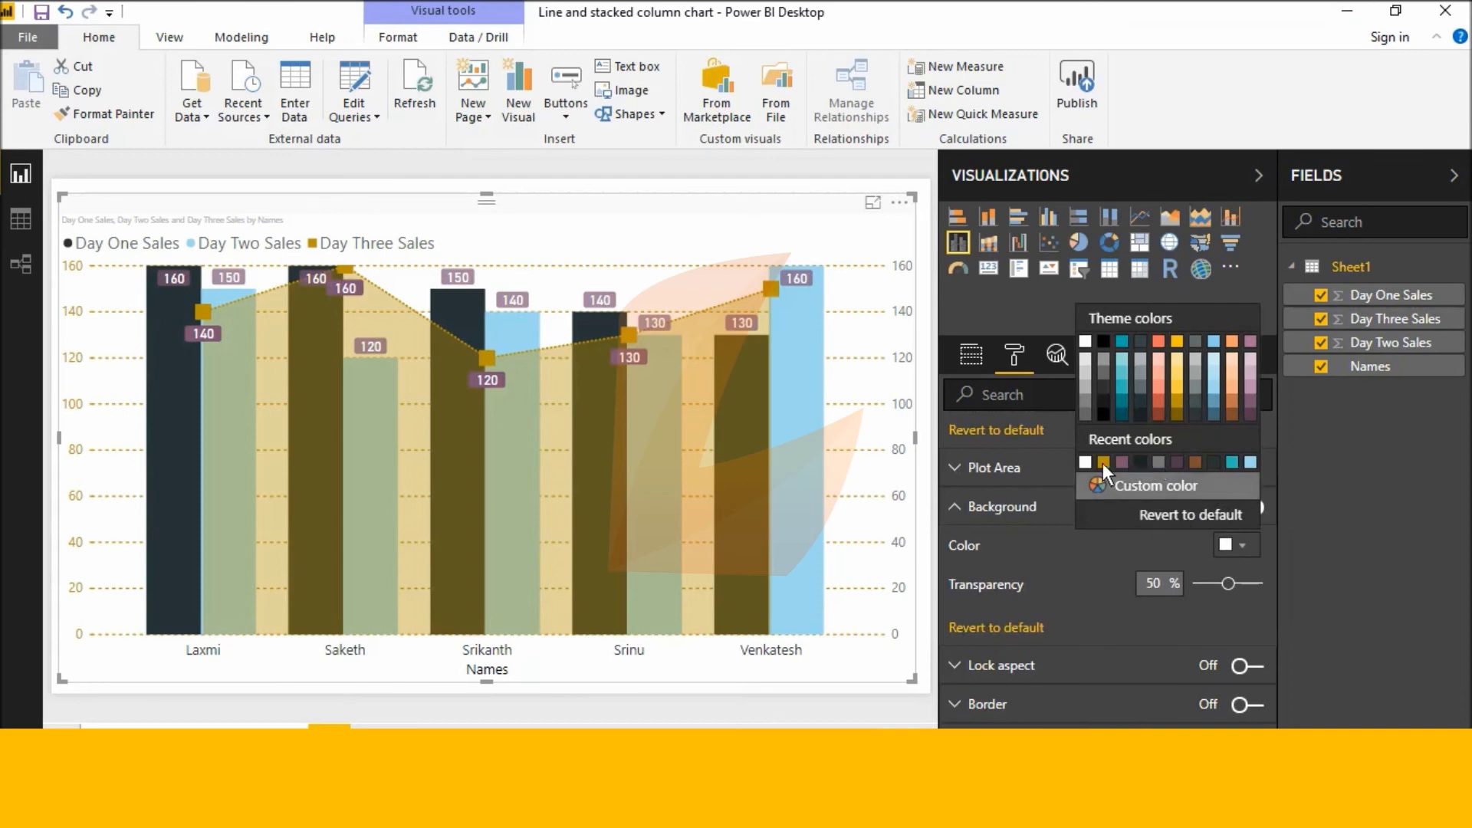
pyautogui.click(1105, 397)
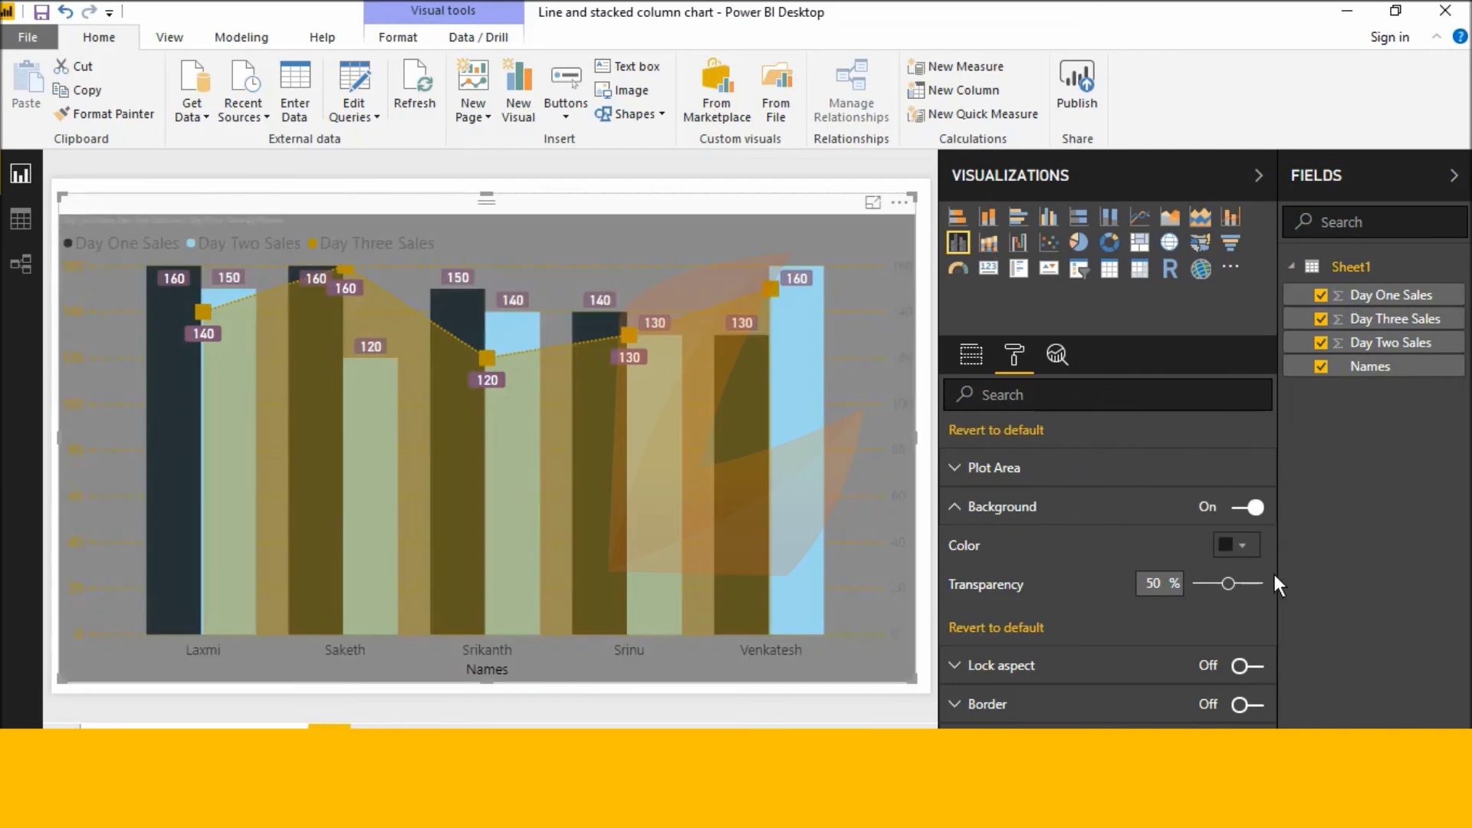
pyautogui.moveTo(1234, 583); pyautogui.dragTo(1251, 581)
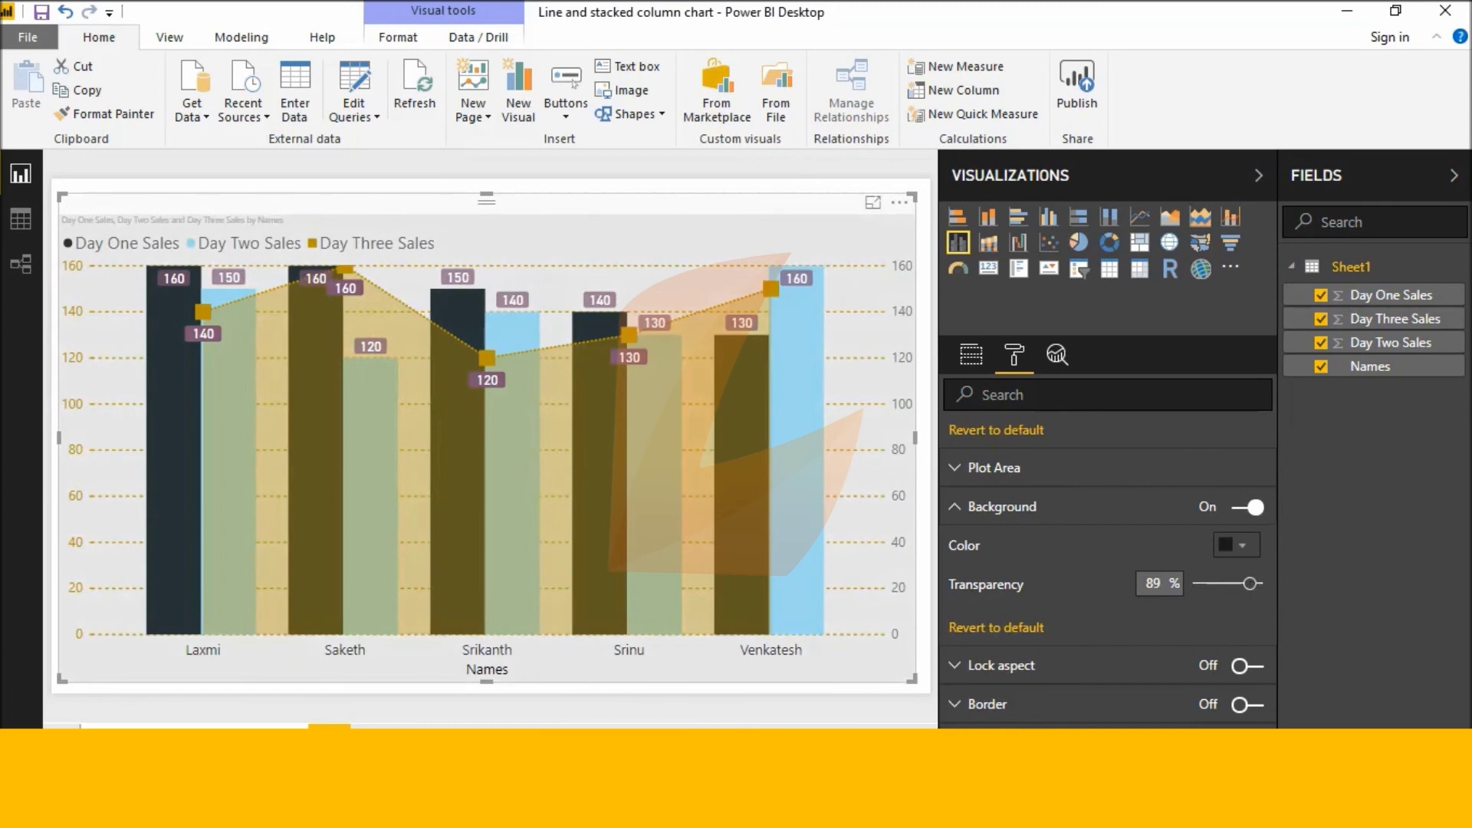
# Centre the chart title and give it a near-black background colour
pyautogui.scroll(-3, 1179, 701)
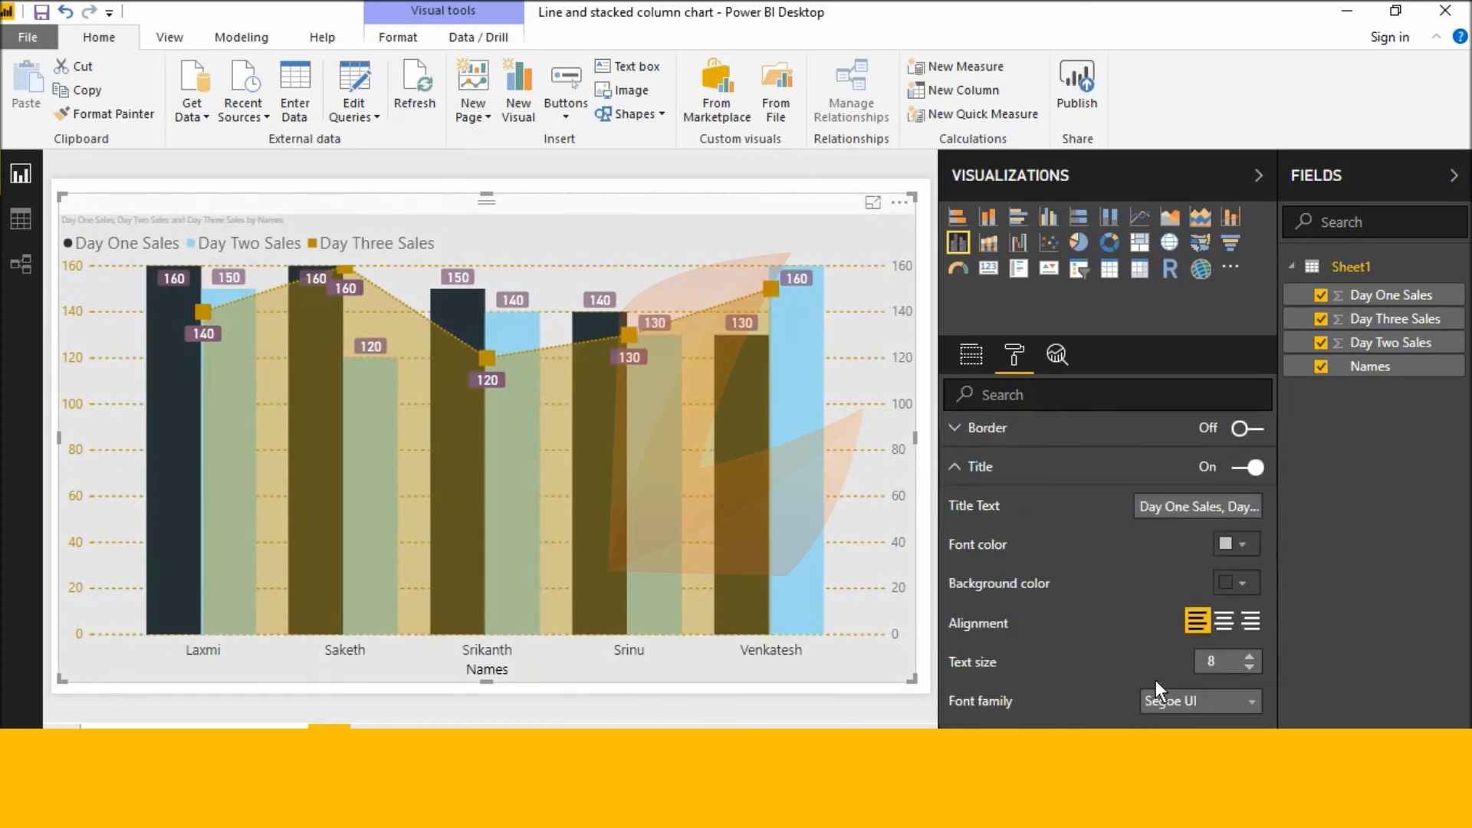
pyautogui.click(1227, 621)
pyautogui.click(1243, 583)
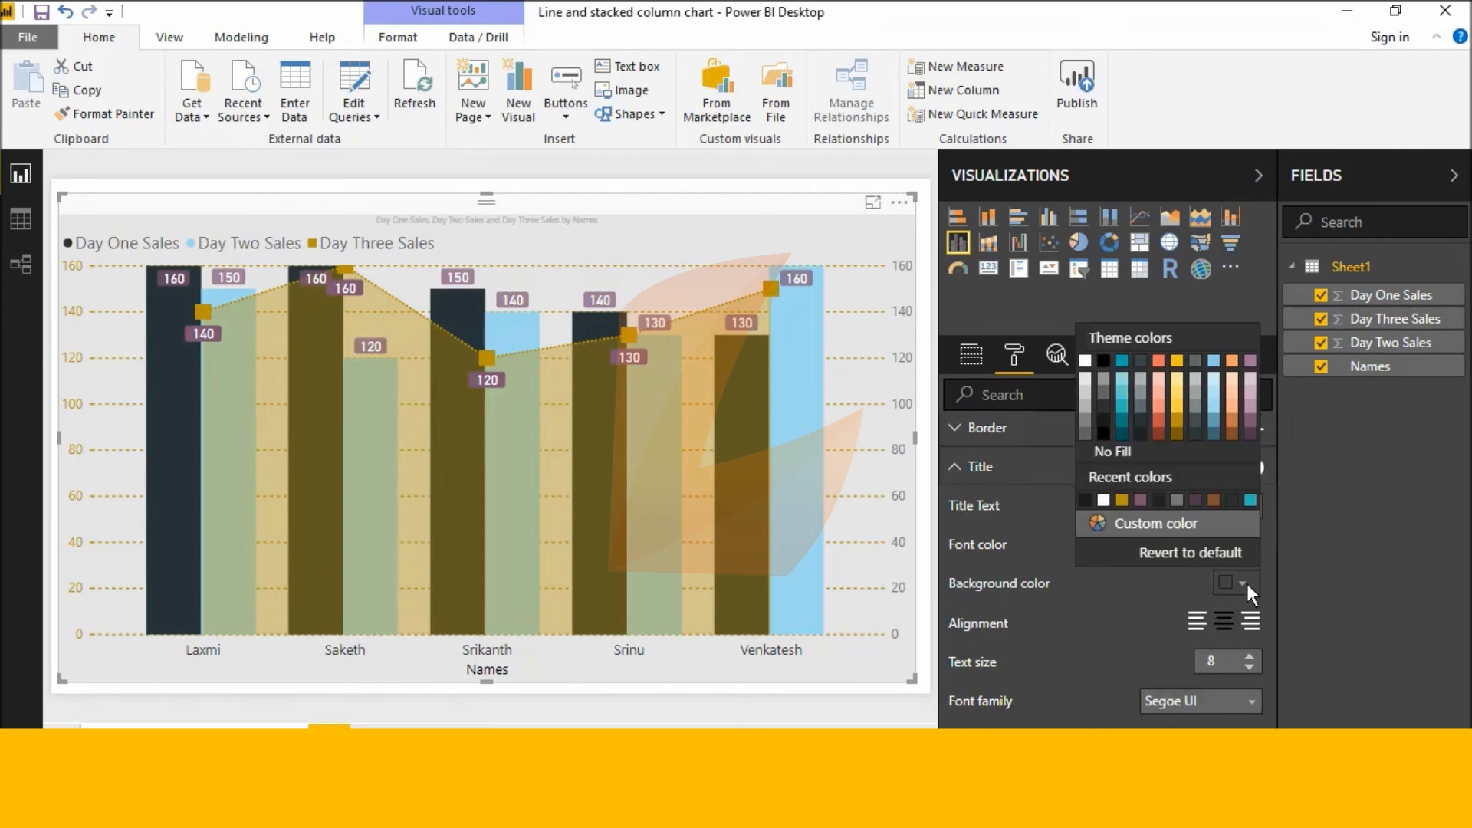
pyautogui.click(1107, 413)
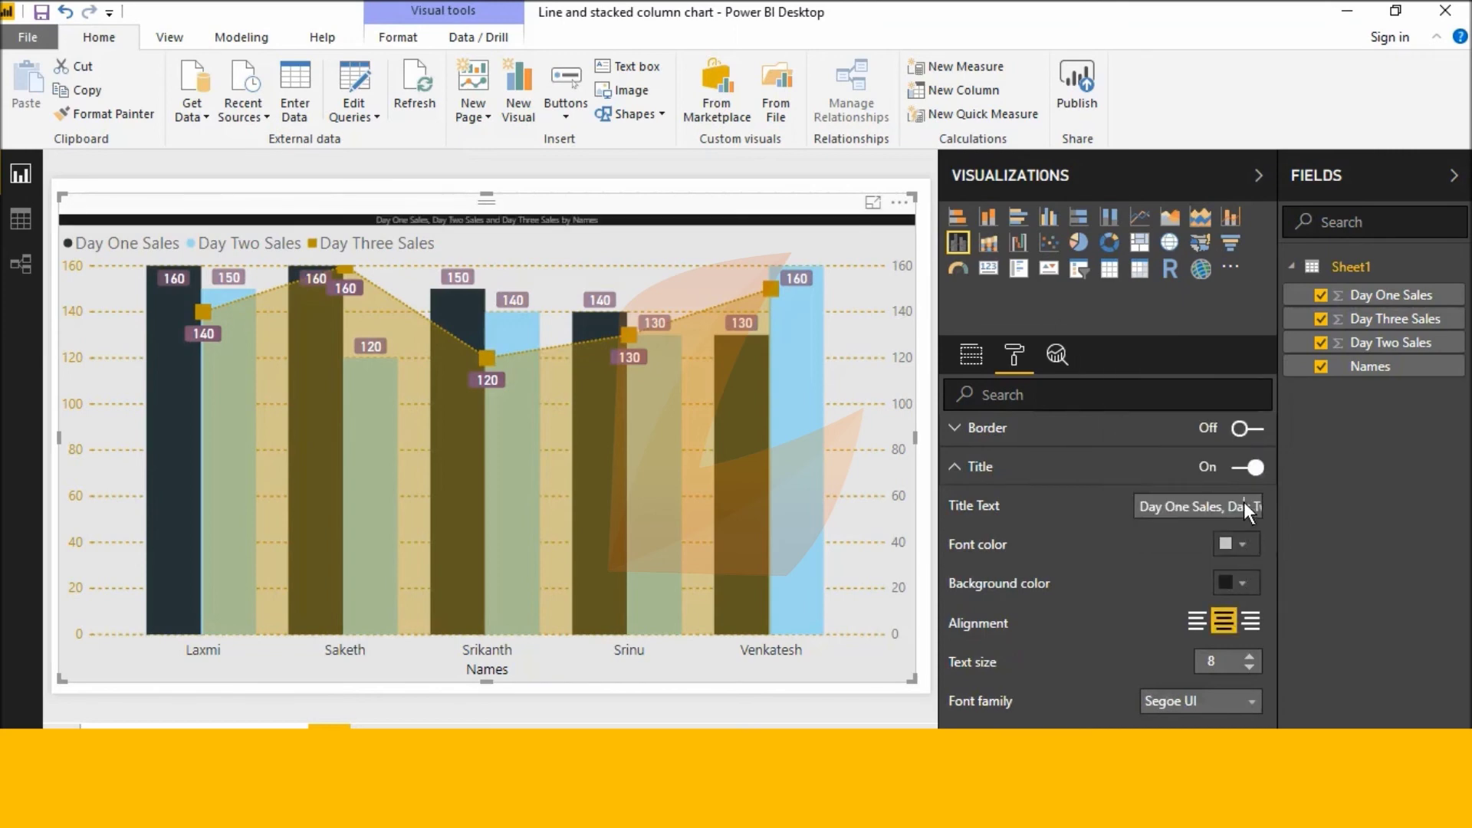
# Replace the chart's title text with "Line and clustered column chart"
pyautogui.click(1241, 510)
pyautogui.press('BackSpace')
pyautogui.scroll(-3, 1241, 510)
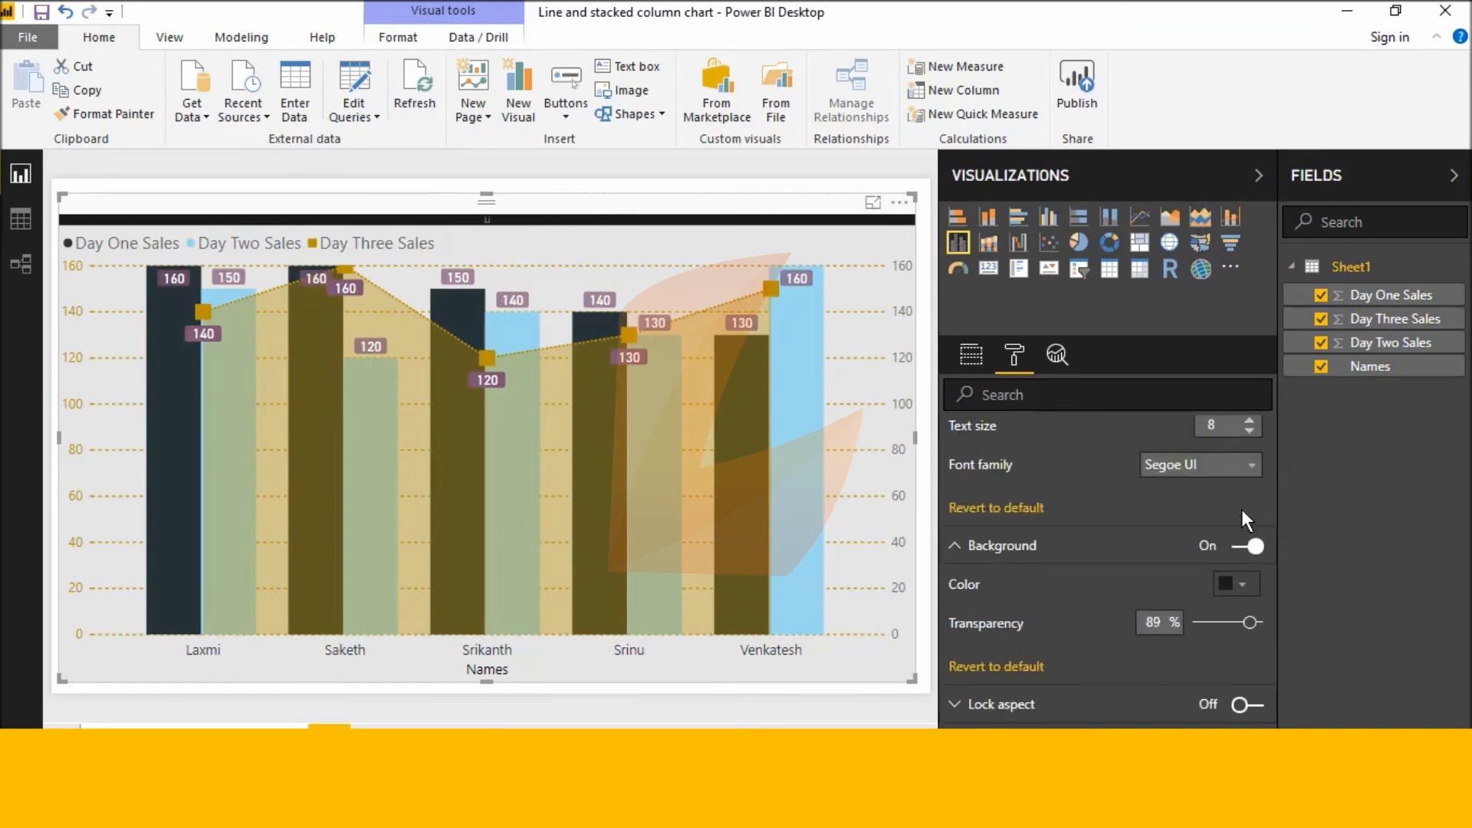
pyautogui.scroll(3, 1241, 510)
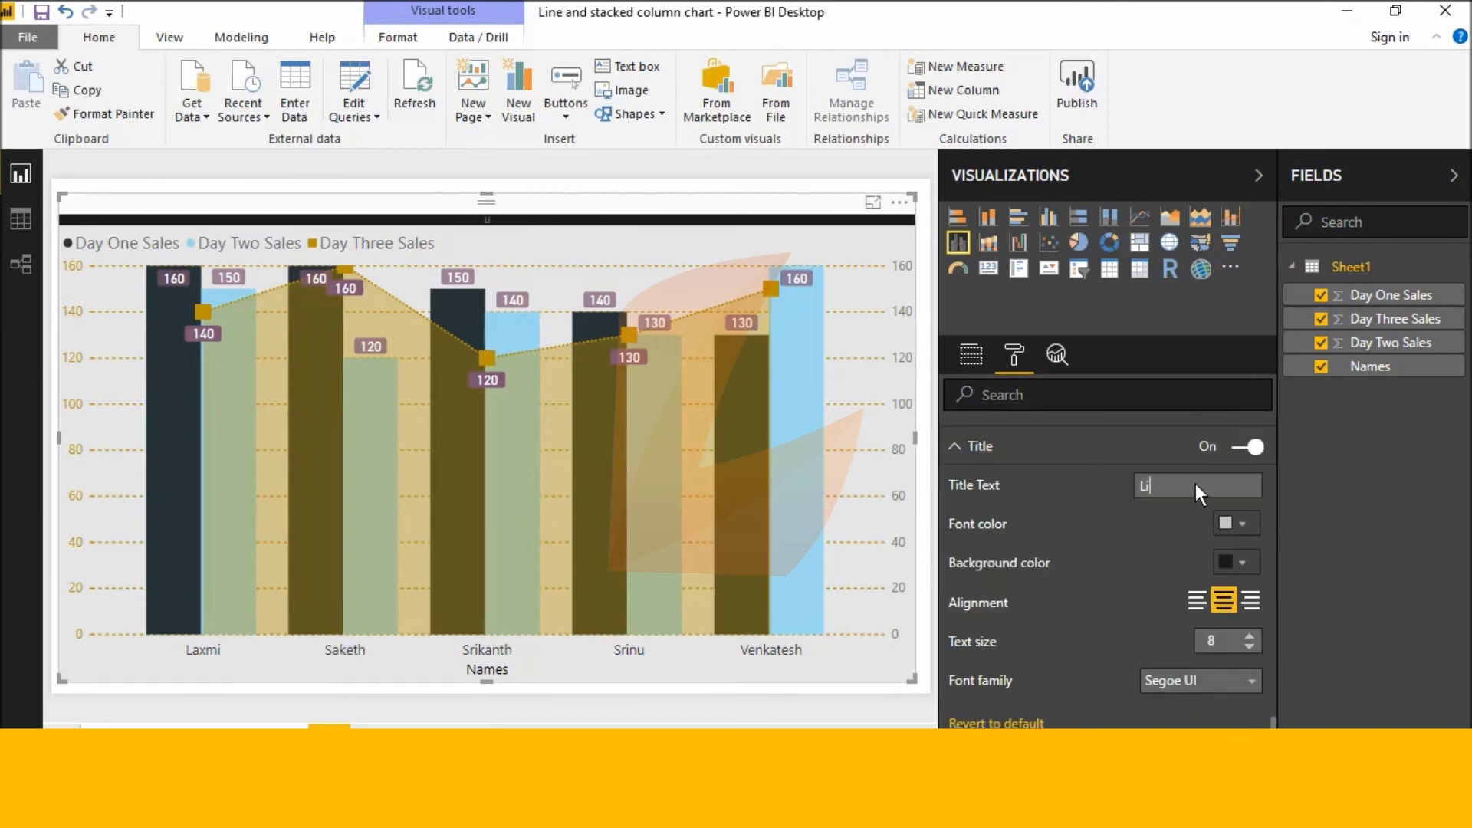
pyautogui.write('Line and c')
pyautogui.write('lustered co')
pyautogui.write('lu')
pyautogui.write('mn c')
pyautogui.write('ha')
pyautogui.write('rt')
pyautogui.press('Return')
# Set the chart title's font colour to white and its text size to 24
pyautogui.click(1243, 525)
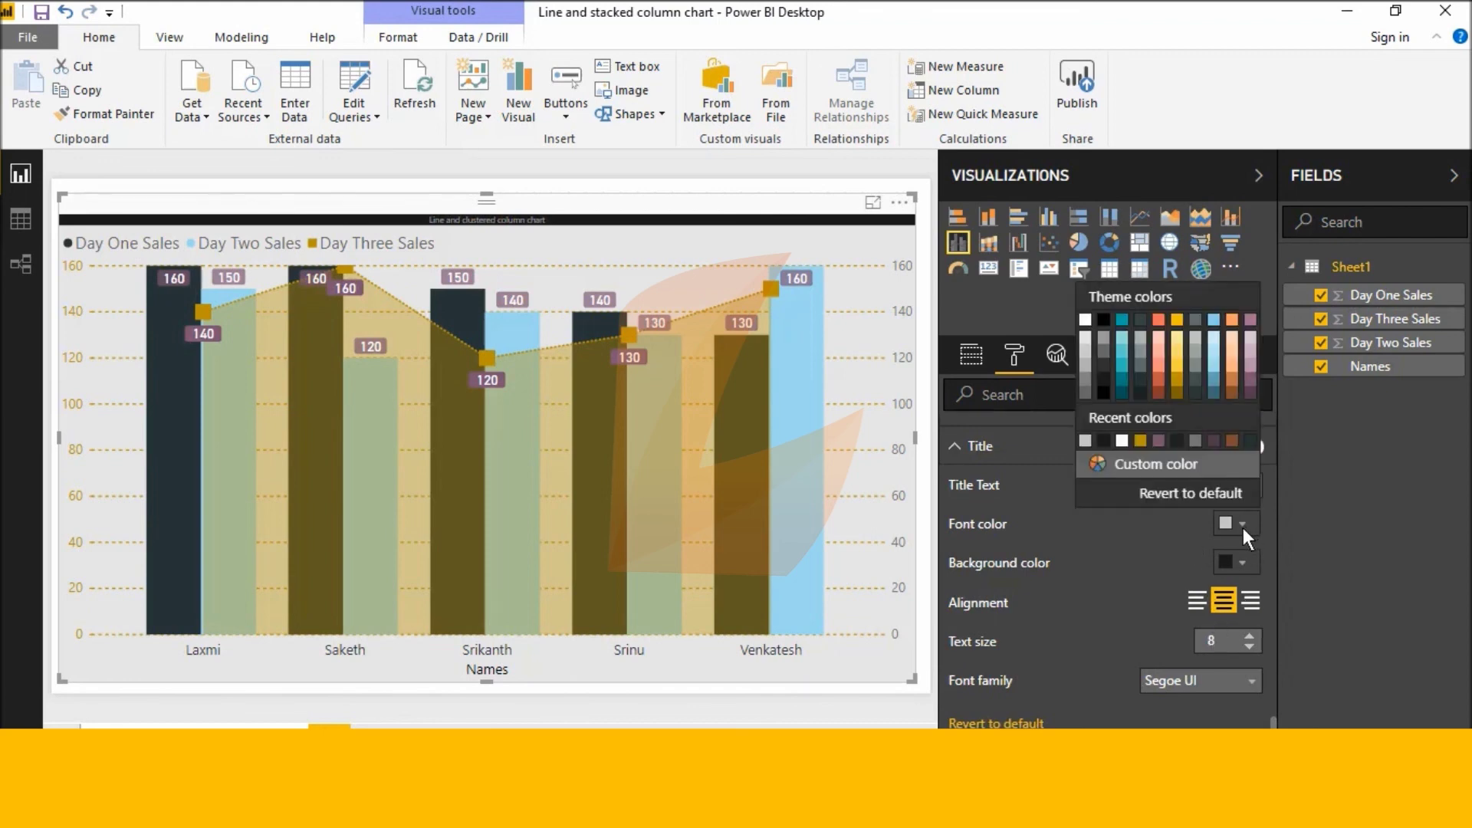
pyautogui.click(1083, 318)
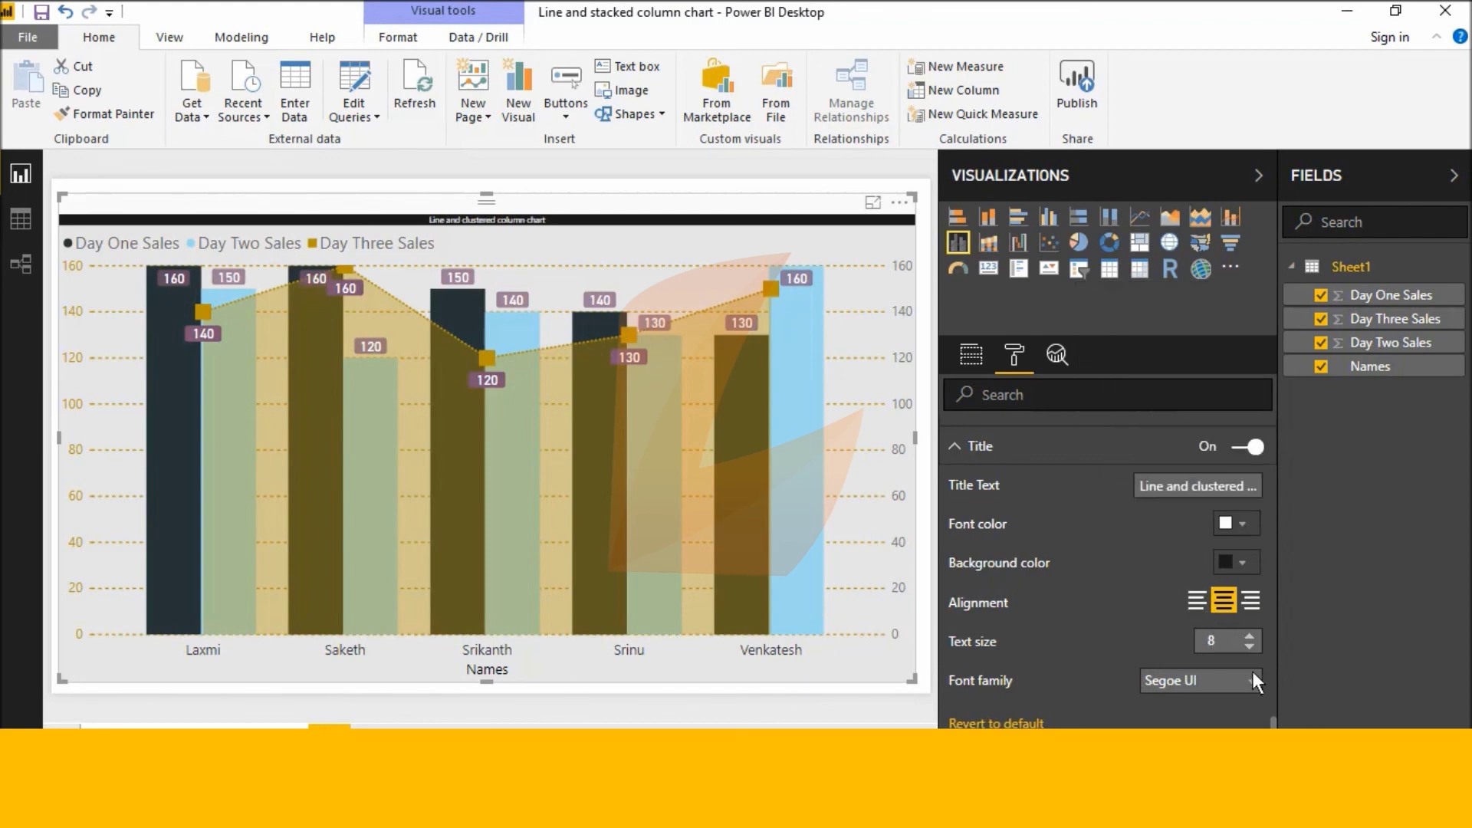
pyautogui.moveTo(1249, 634); pyautogui.dragTo(1249, 633)
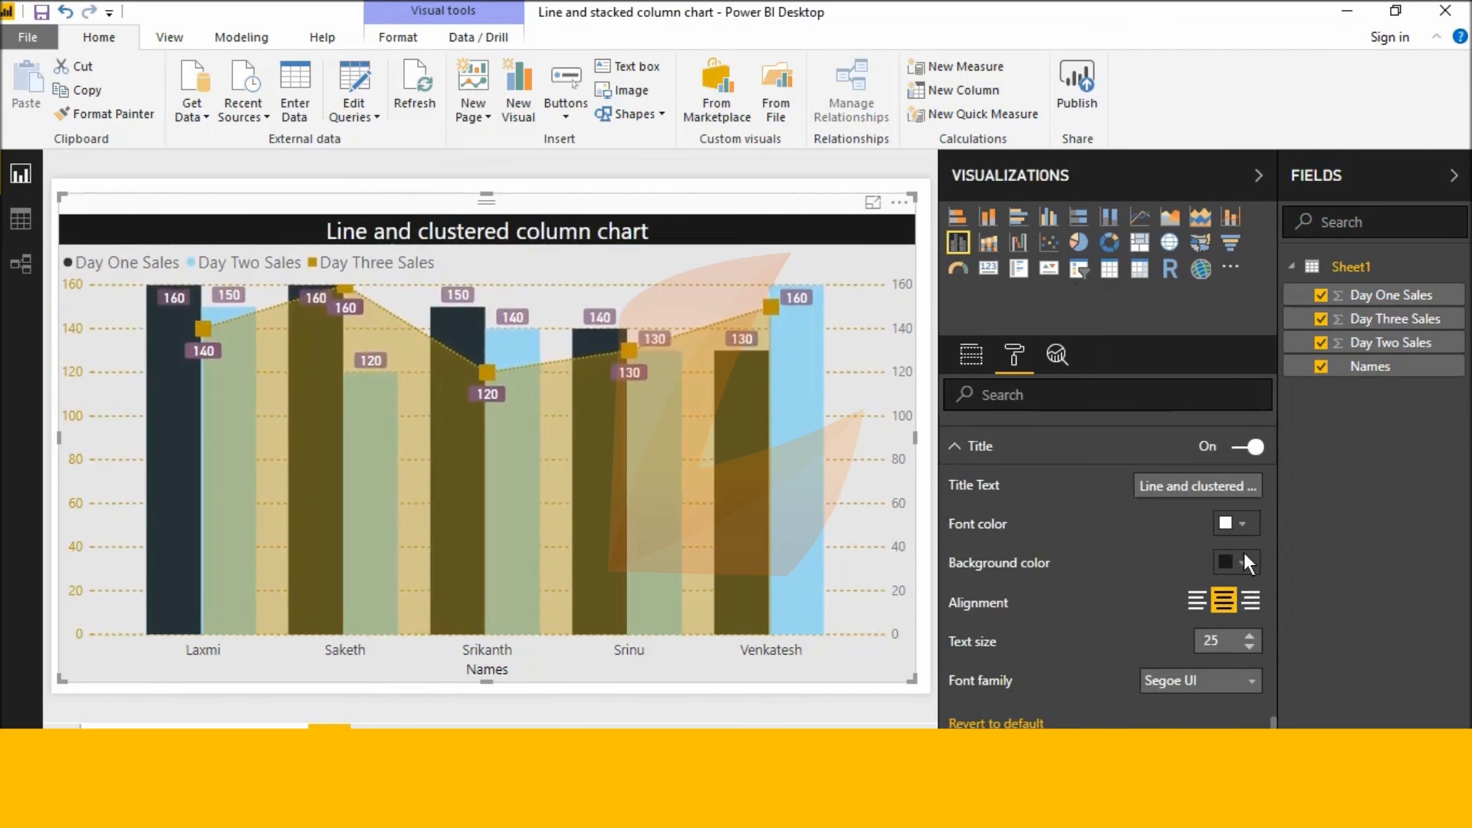
pyautogui.click(1249, 647)
# Turn on the chart's border and set its colour to near-black
pyautogui.scroll(-4, 1235, 621)
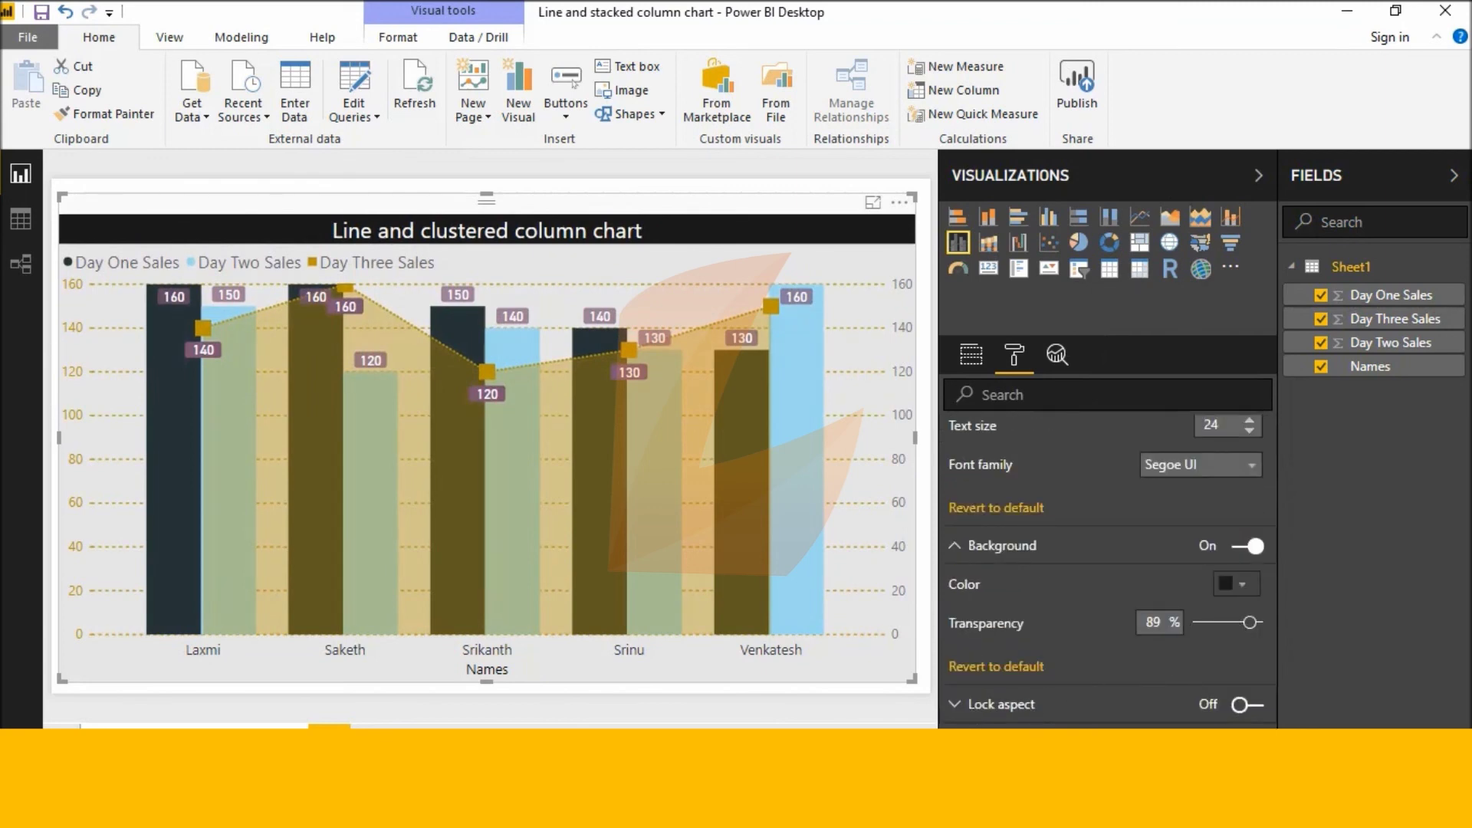
pyautogui.scroll(-2, 1183, 676)
pyautogui.click(1238, 662)
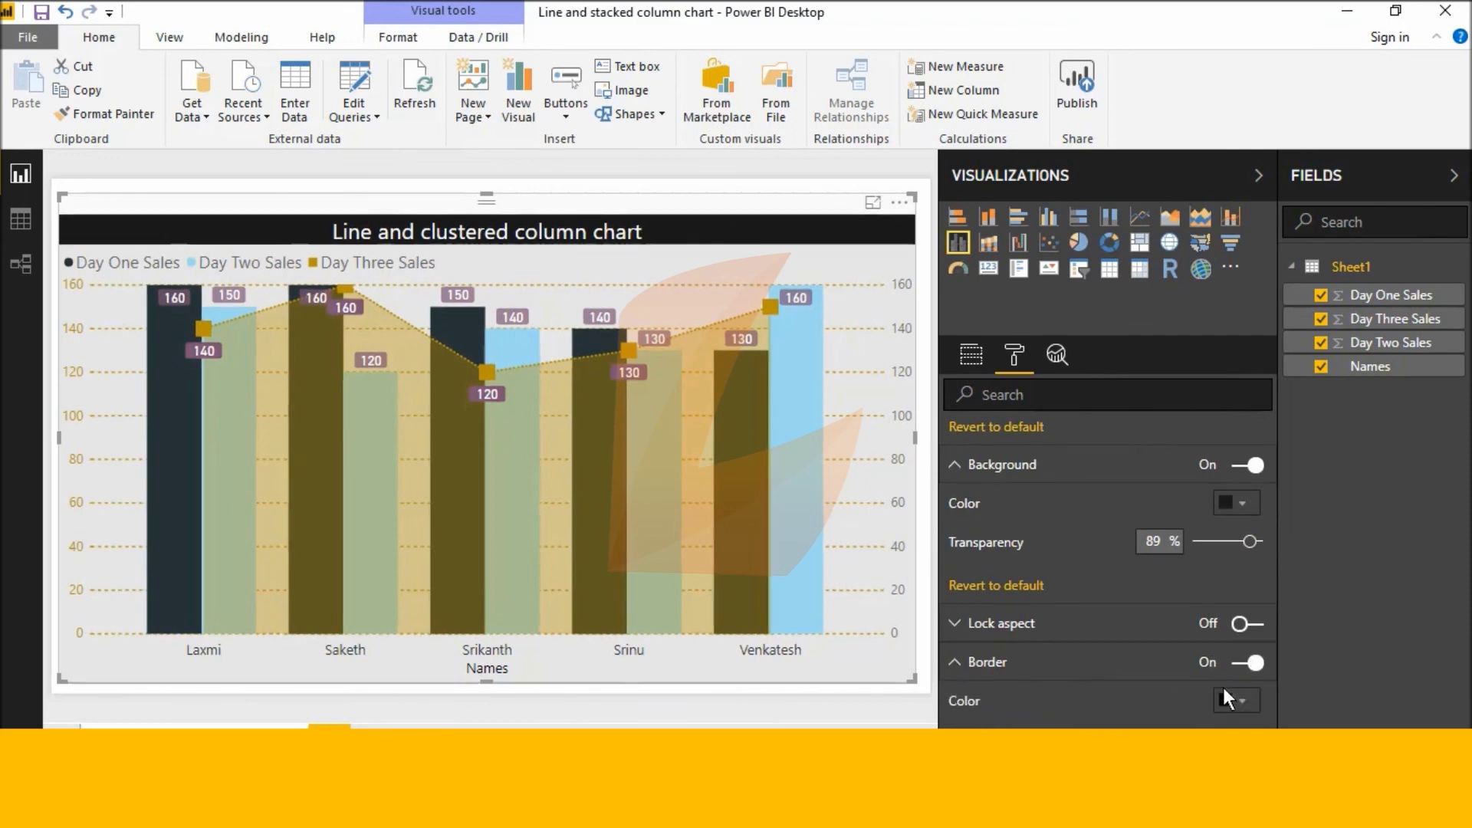
pyautogui.click(1228, 694)
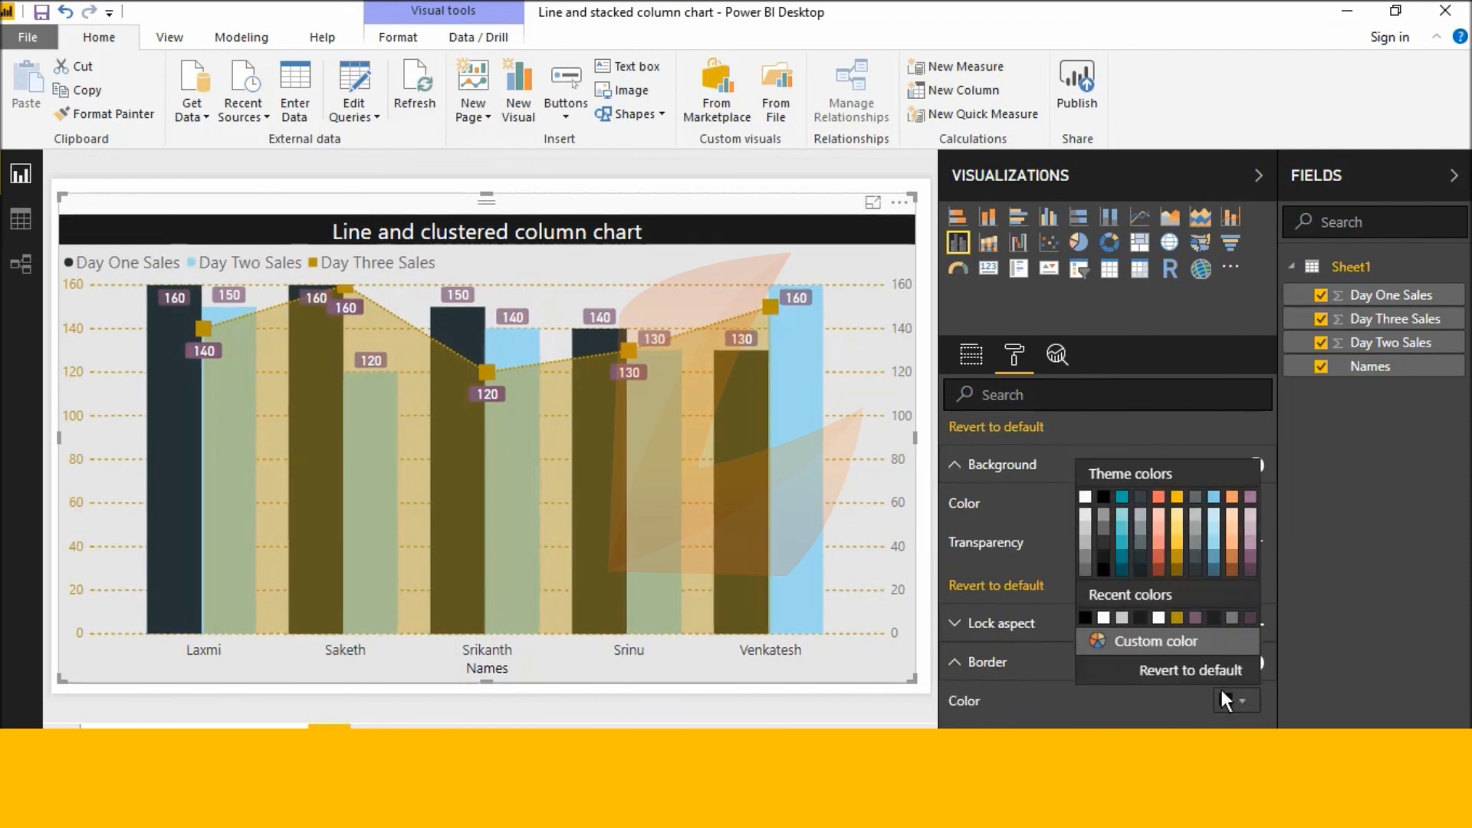
pyautogui.click(1105, 559)
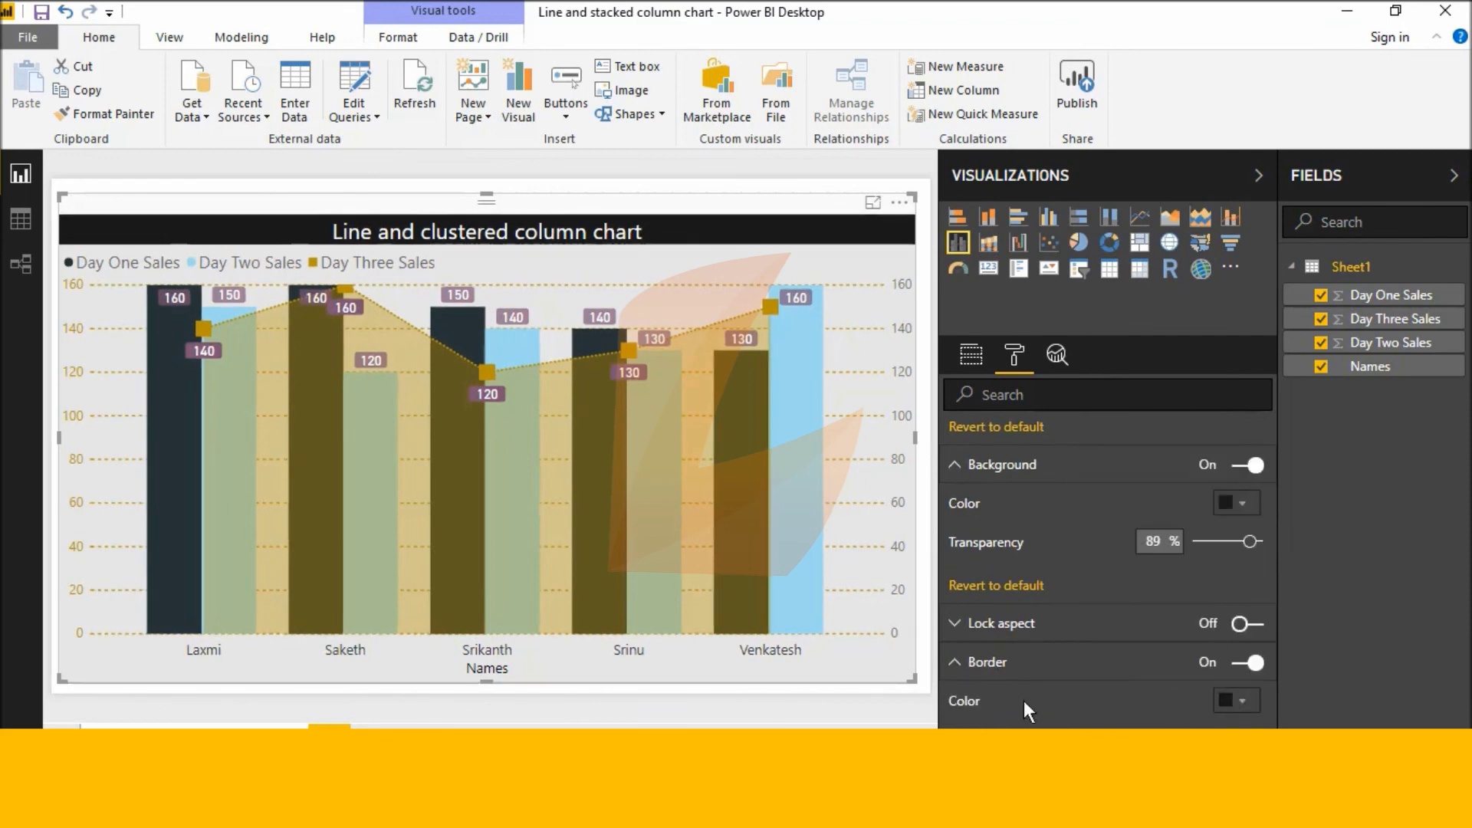
# Deselect the chart and narrow the Visualizations pane to enlarge the report canvas
pyautogui.click(784, 706)
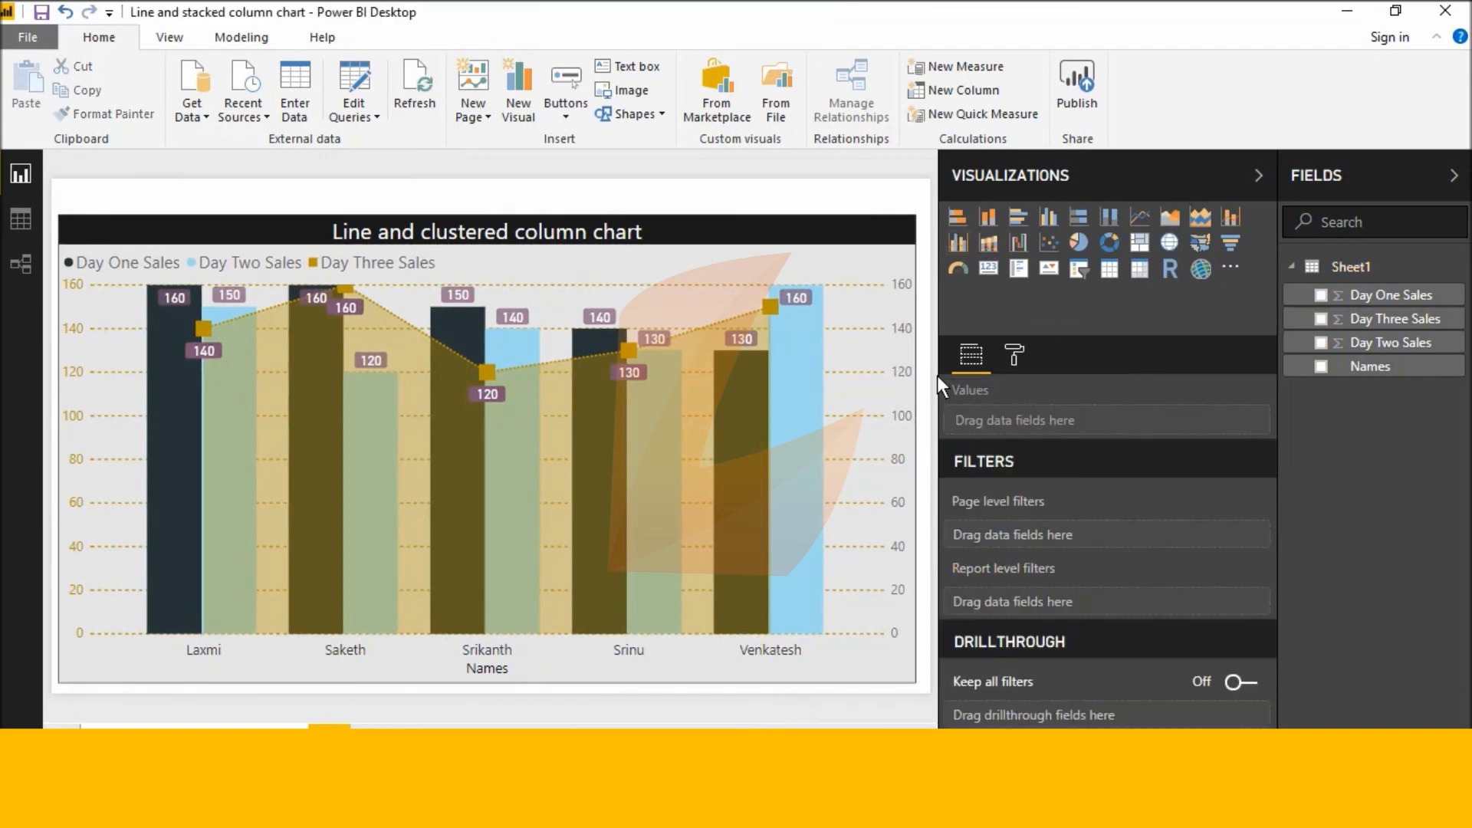
pyautogui.moveTo(940, 379); pyautogui.dragTo(1205, 408)
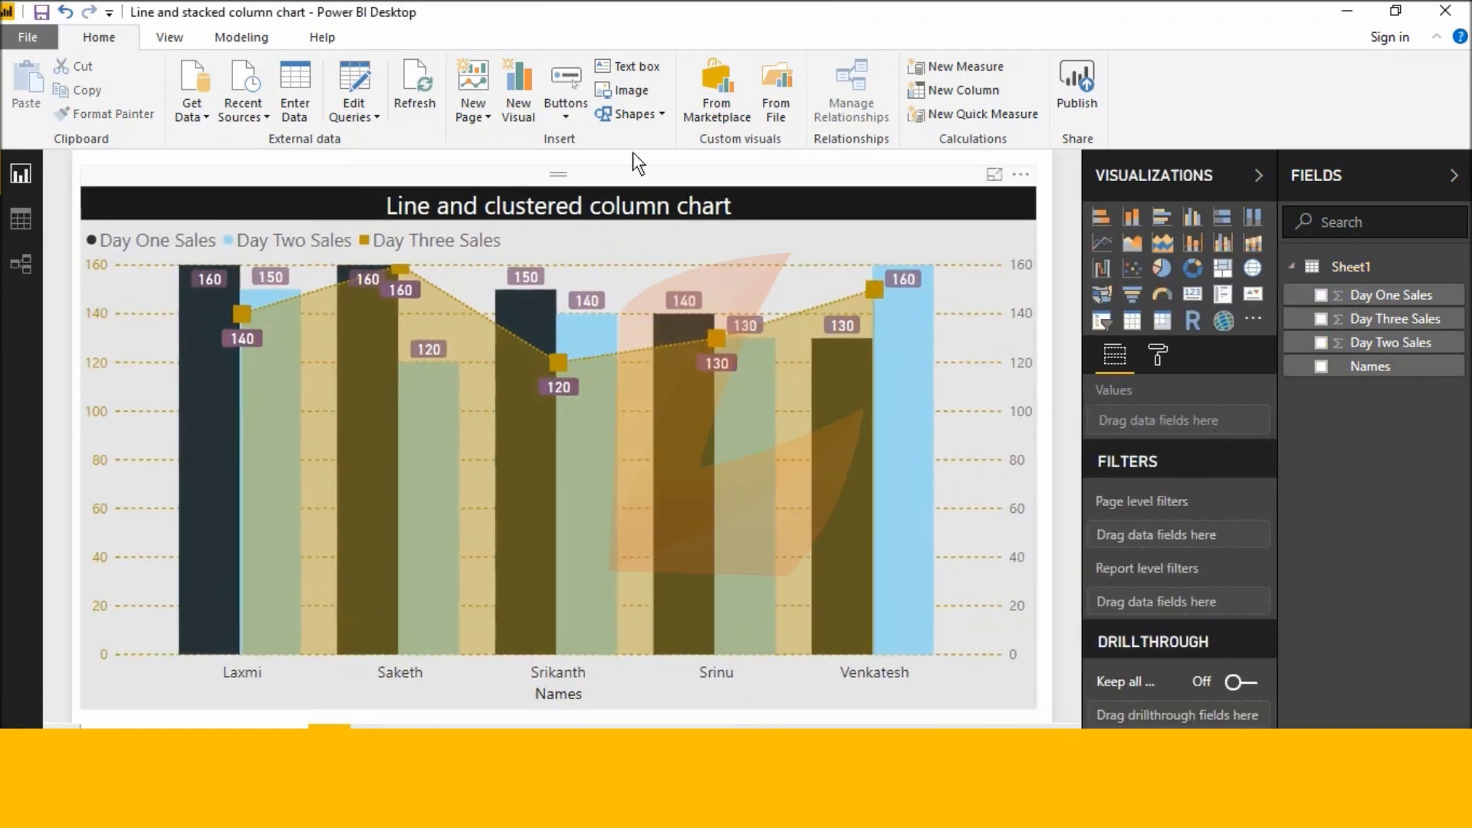